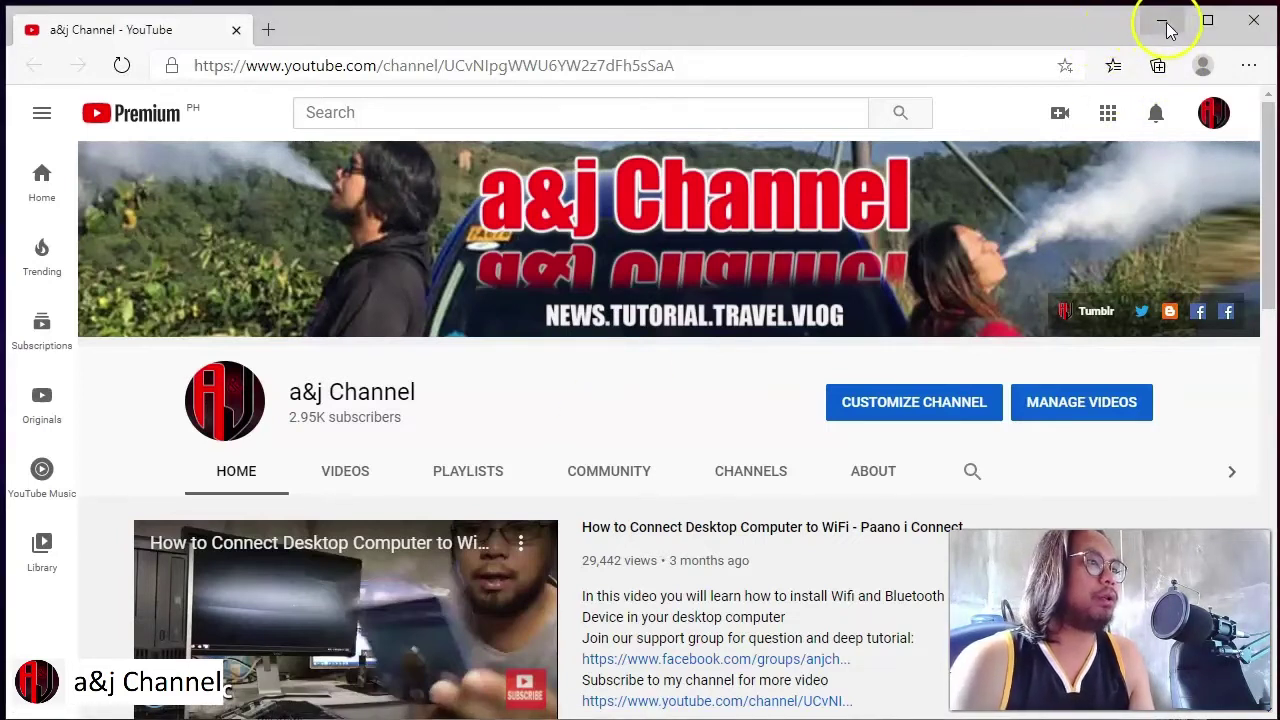
Step: Minimize the Edge window showing the YouTube channel to reveal the File Explorer Downloads folder
{"action": "left_click", "coordinate": [1165, 30]}
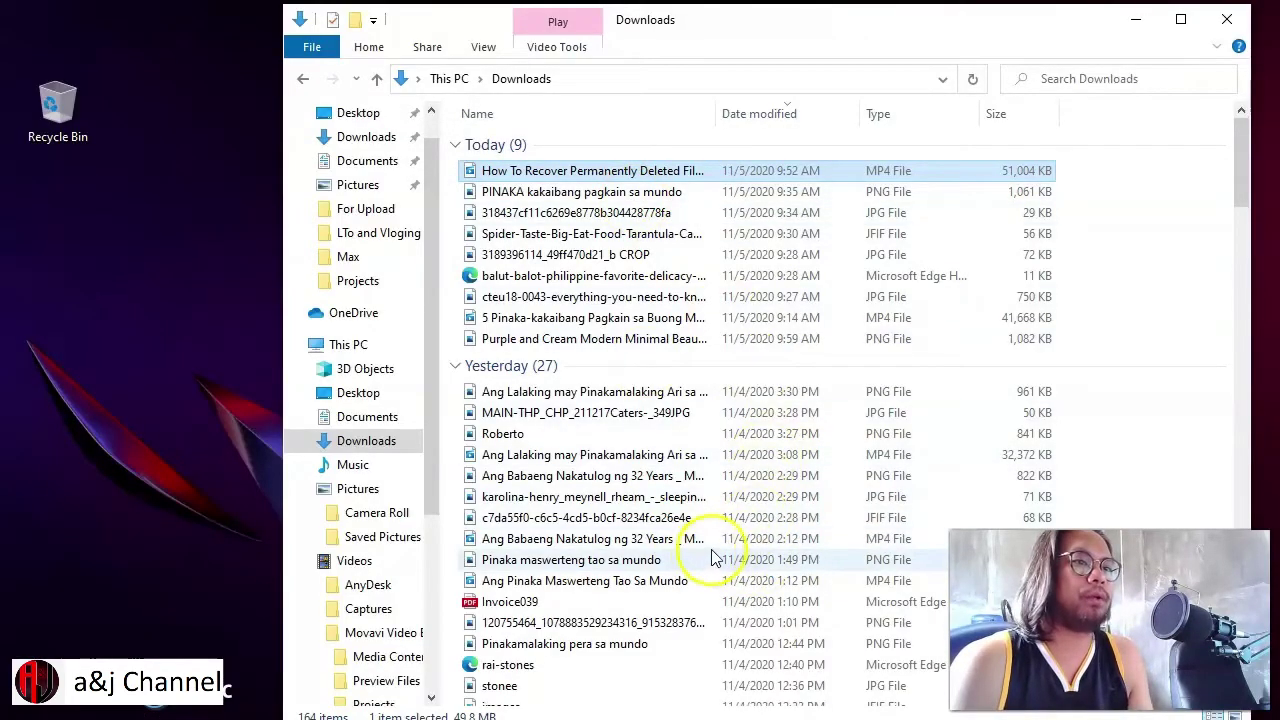
Step: Delete the 'PINAKA kakaibang pagkain sa mundo' image and the '318437cf11c6269e8778b304428778fa' JPG from Downloads
{"action": "left_click", "coordinate": [641, 193]}
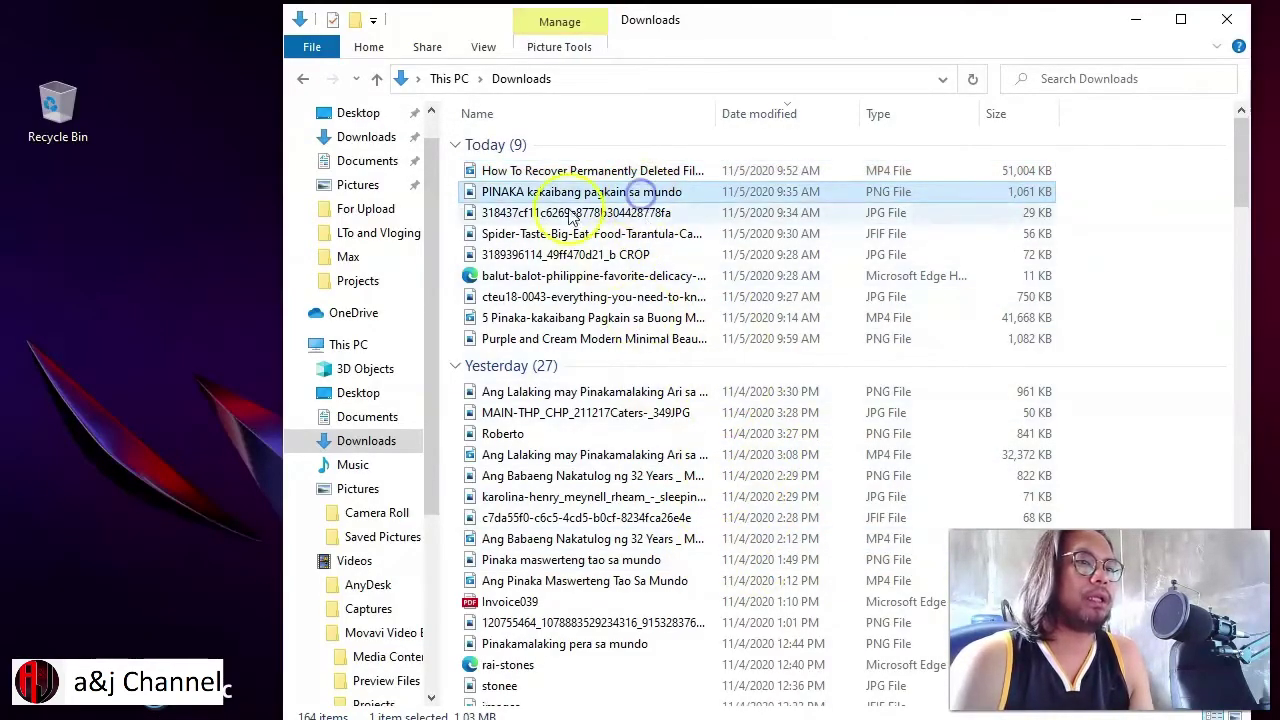
{"action": "right_click", "coordinate": [576, 197]}
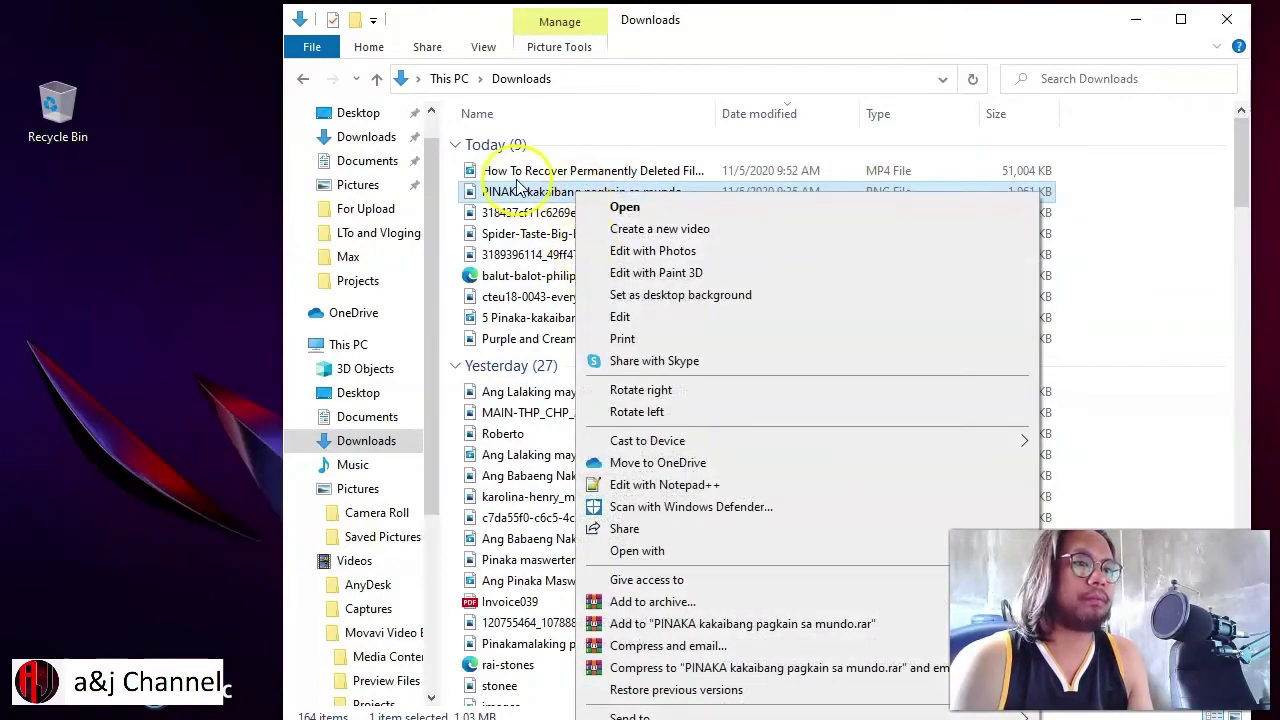
{"action": "left_click", "coordinate": [484, 197]}
{"action": "right_click", "coordinate": [484, 197]}
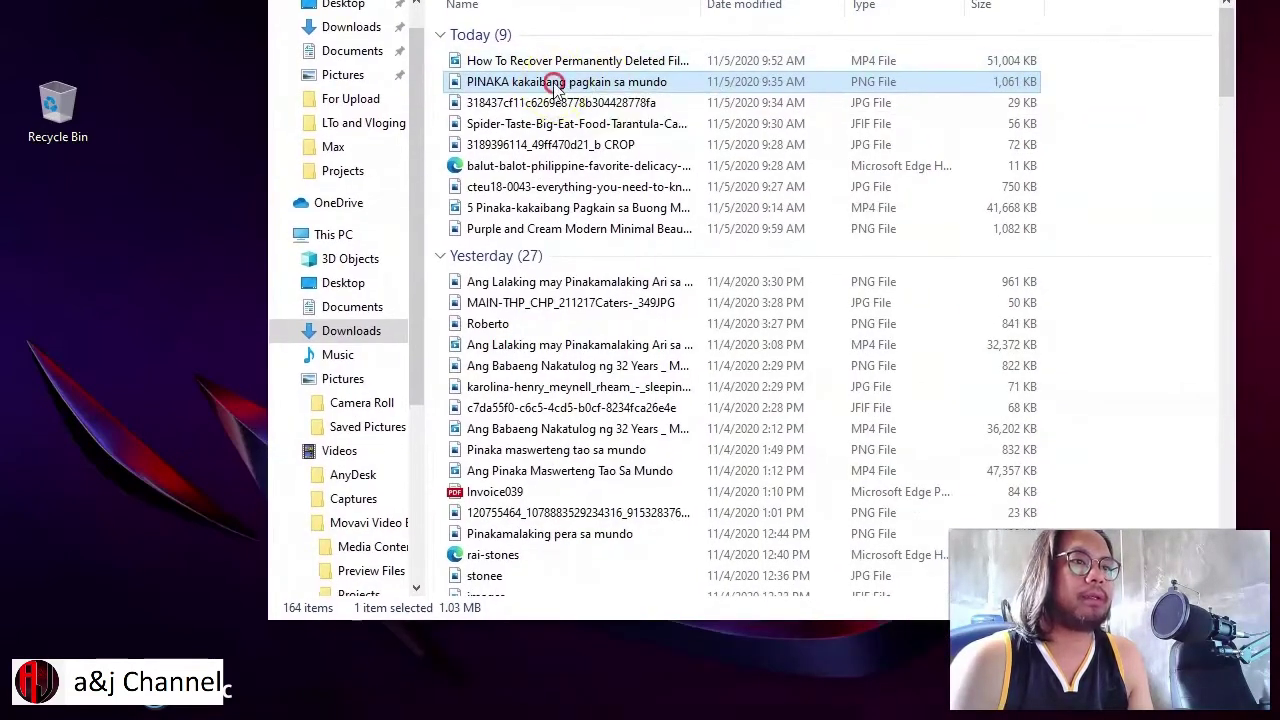
{"action": "right_click", "coordinate": [555, 88]}
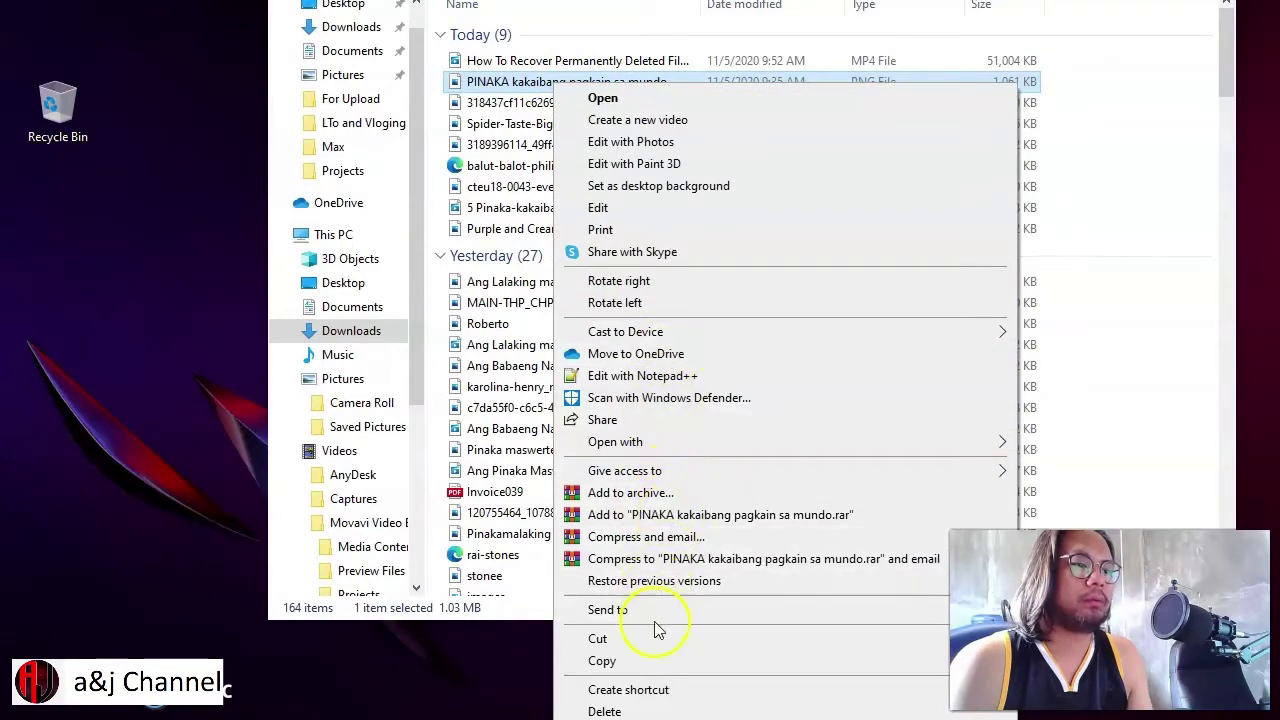
{"action": "left_click", "coordinate": [648, 714]}
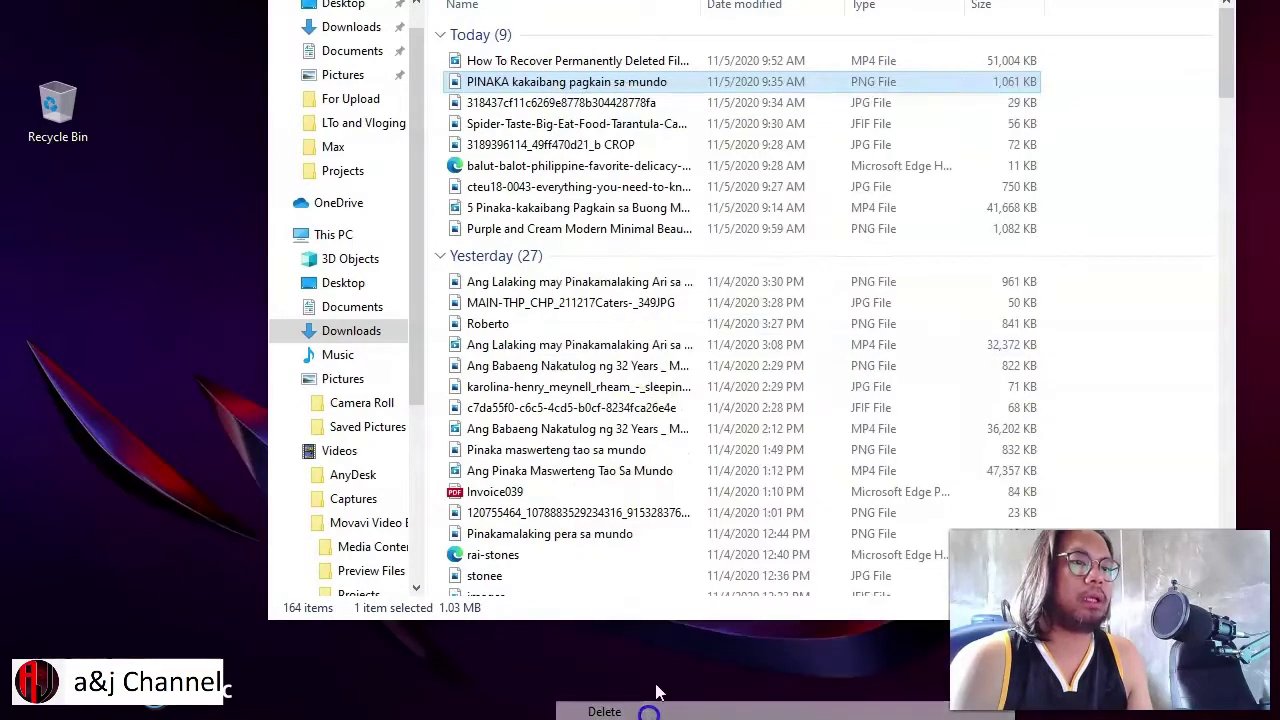
{"action": "left_click", "coordinate": [530, 82]}
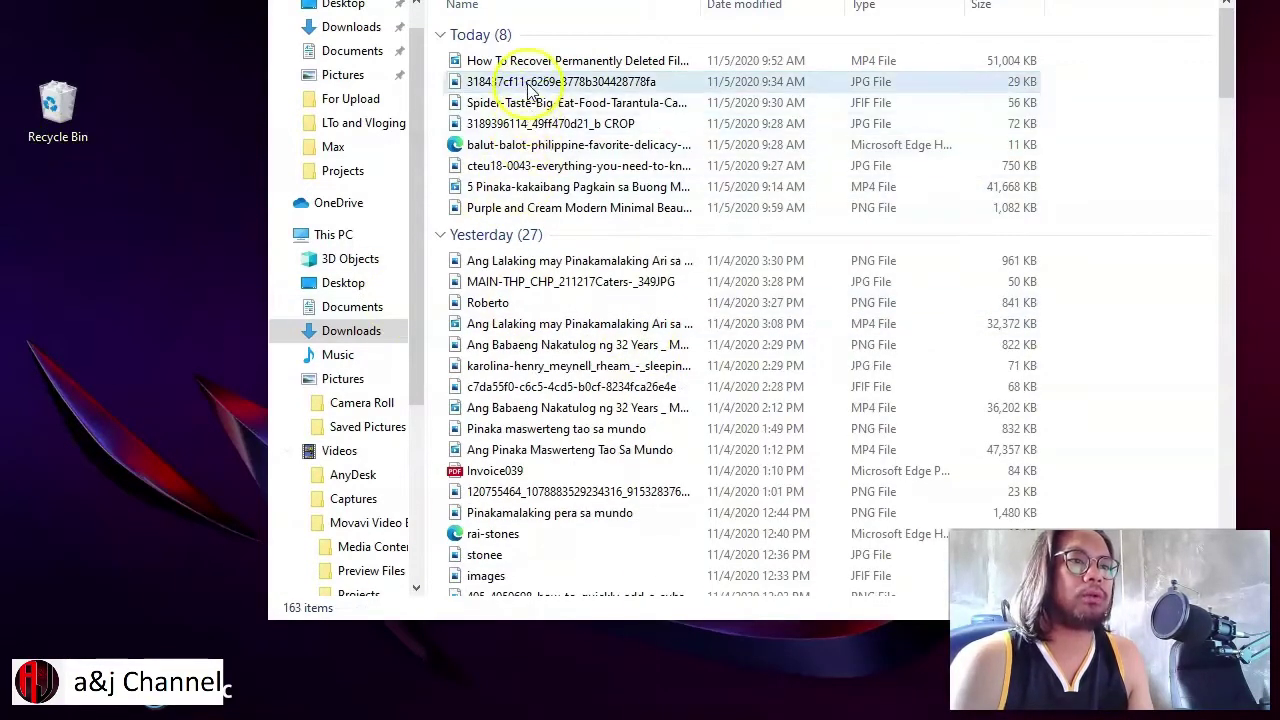
{"action": "right_click", "coordinate": [528, 82]}
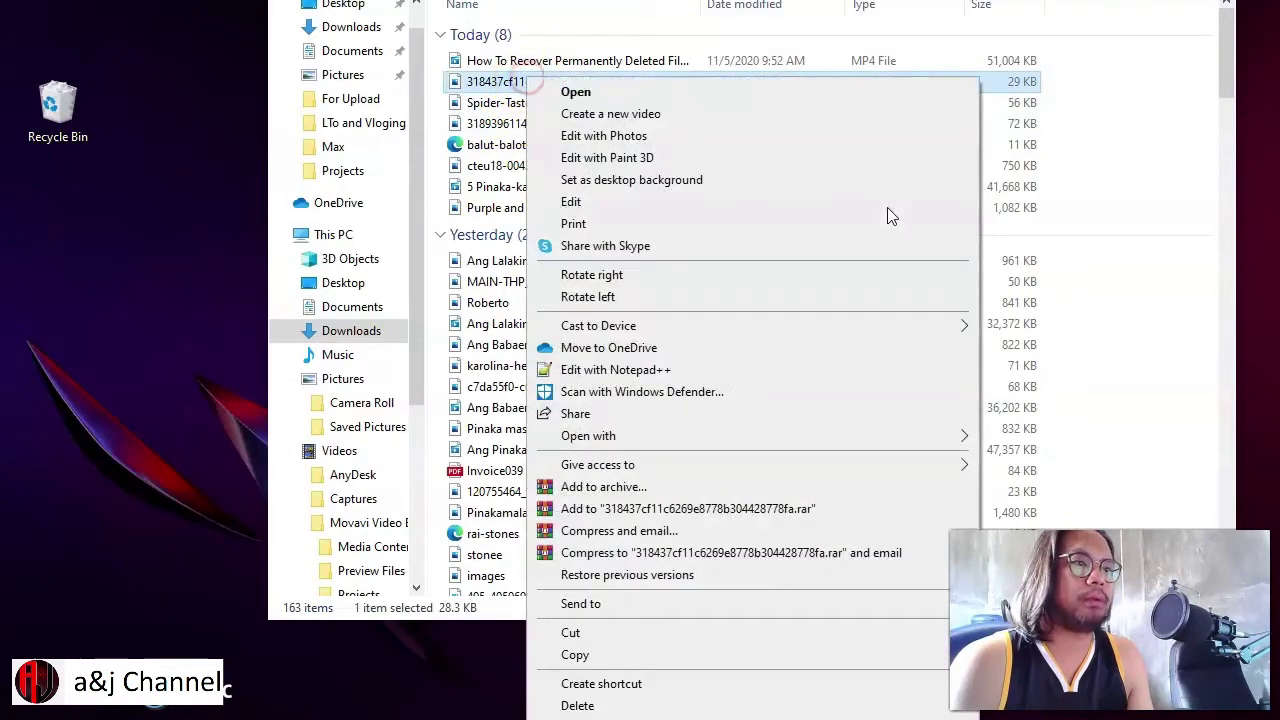
{"action": "left_click", "coordinate": [616, 707]}
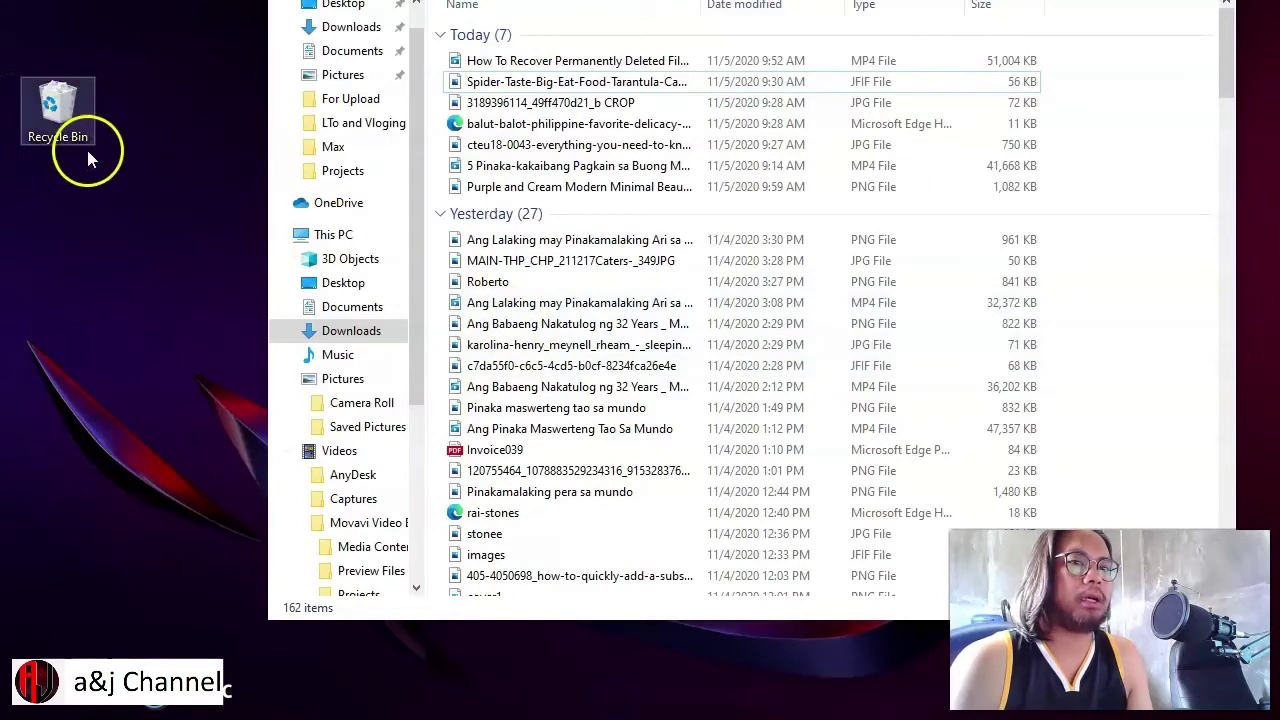
Step: Restore both deleted images from the Recycle Bin to Downloads, then return to Downloads
{"action": "double_click", "coordinate": [51, 113]}
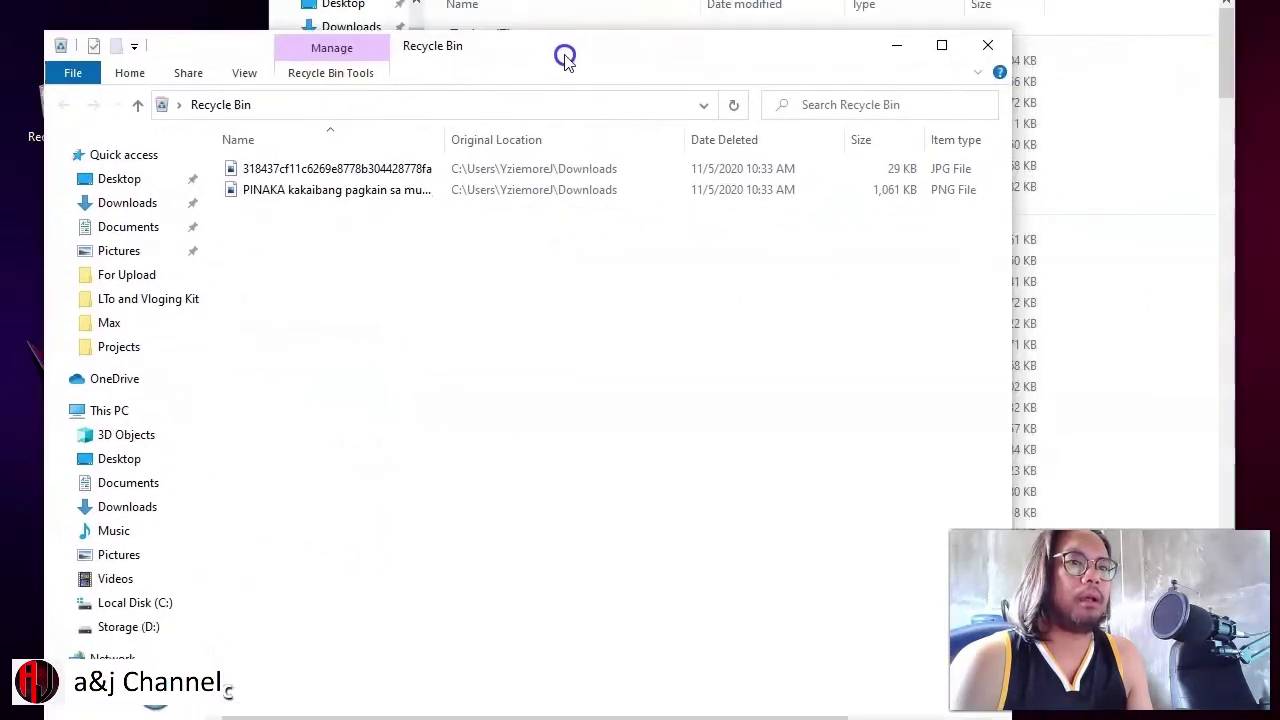
{"action": "left_click_drag", "start_coordinate": [475, 303], "coordinate": [320, 150]}
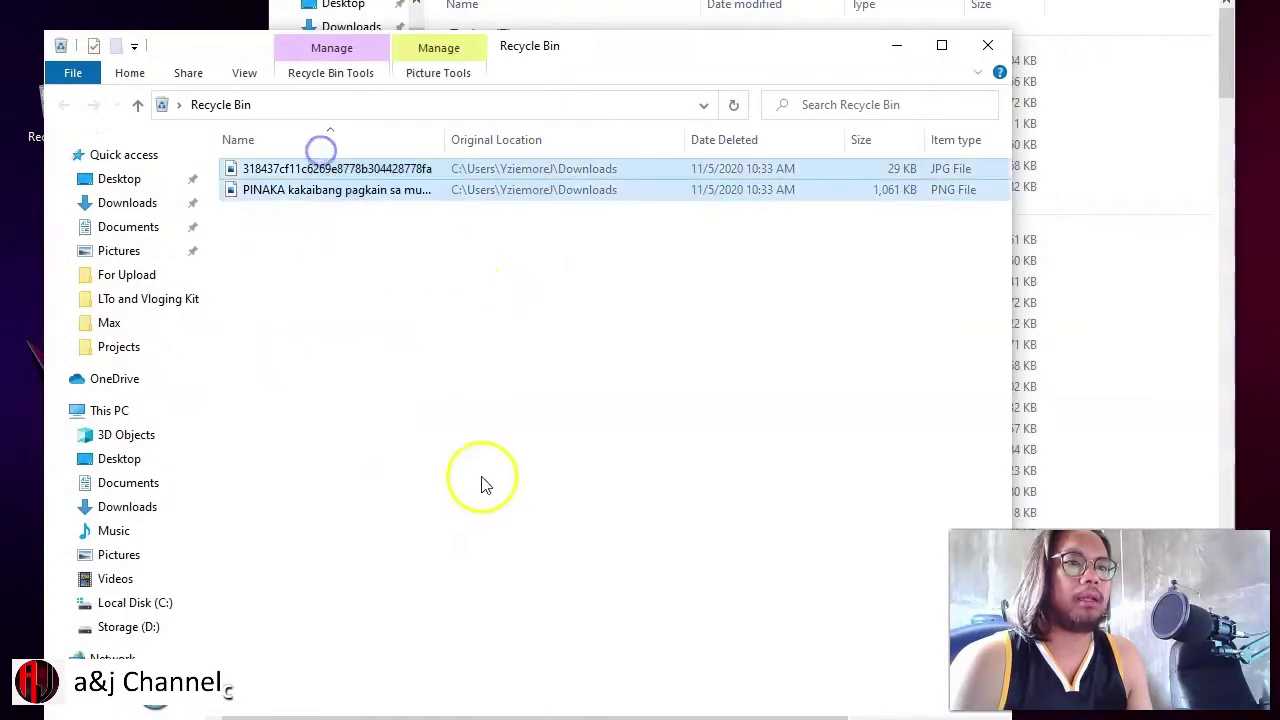
{"action": "right_click", "coordinate": [338, 192]}
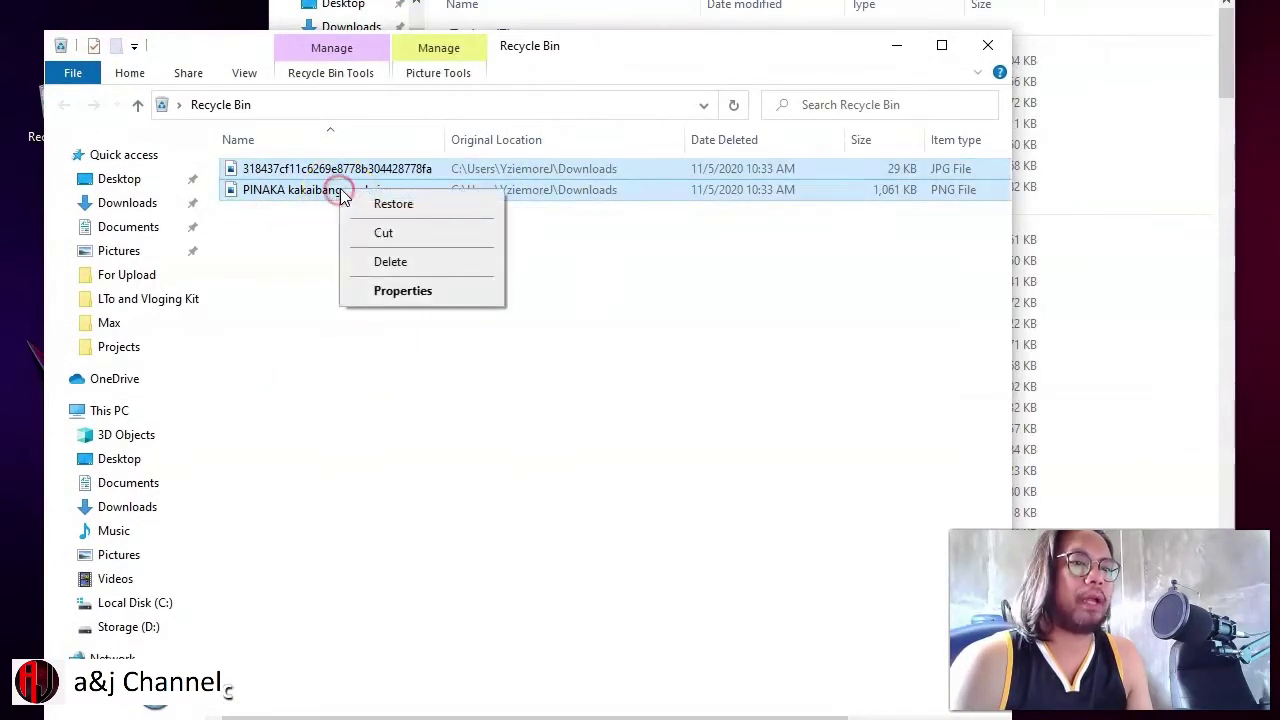
{"action": "left_click", "coordinate": [393, 205]}
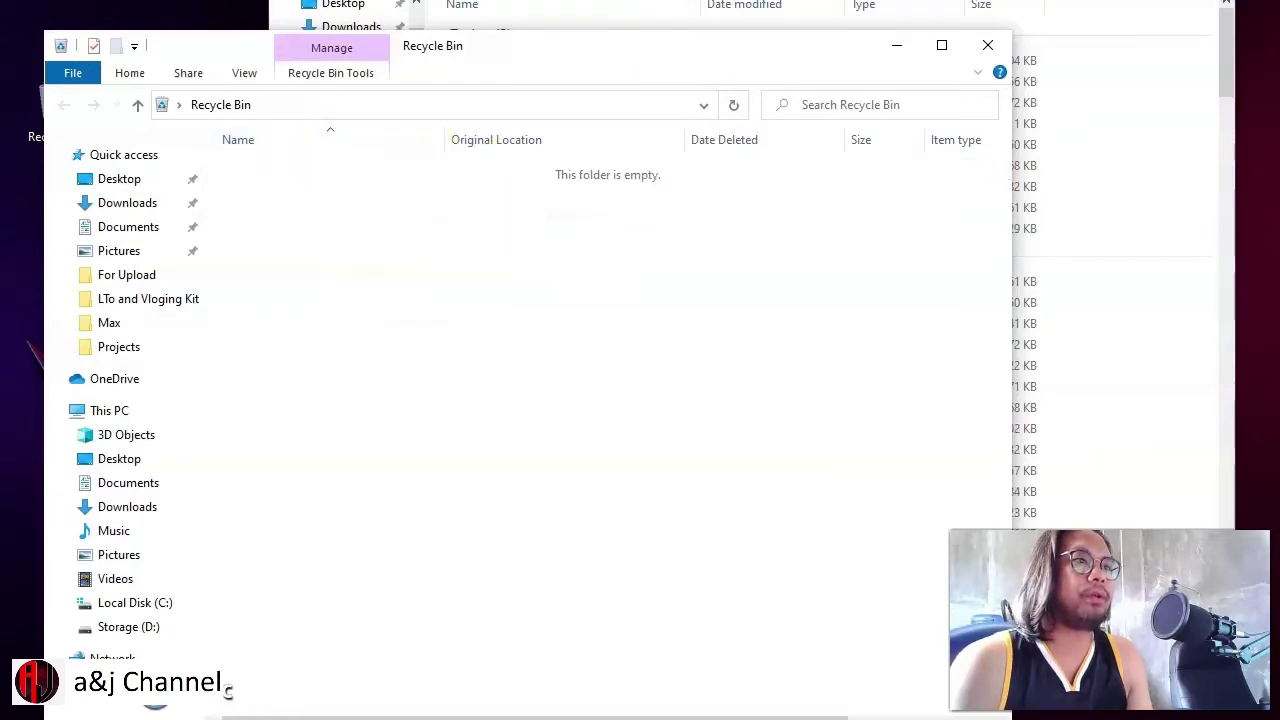
{"action": "key", "text": "alt+Tab"}
{"action": "left_click_drag", "start_coordinate": [766, 0], "coordinate": [860, 12]}
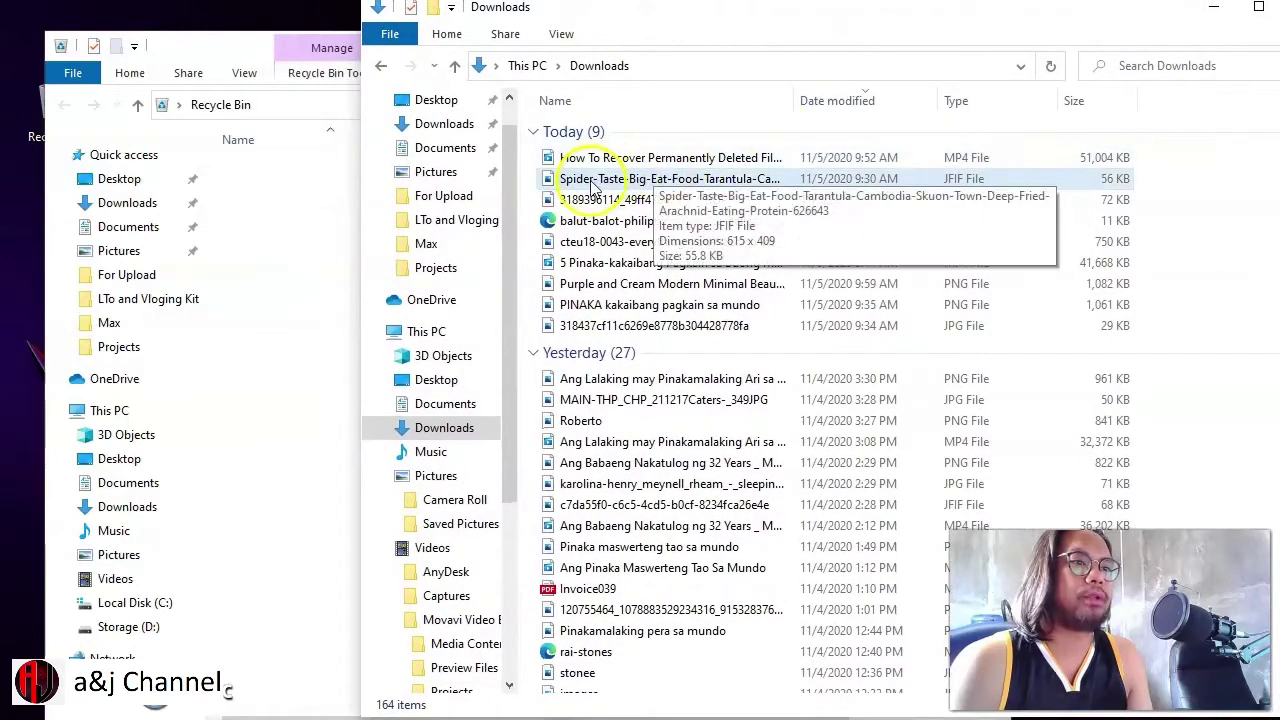
{"action": "left_click", "coordinate": [595, 181]}
{"action": "left_click_drag", "start_coordinate": [600, 178], "coordinate": [243, 171]}
{"action": "left_click", "coordinate": [605, 200]}
{"action": "left_click_drag", "start_coordinate": [605, 200], "coordinate": [250, 192]}
{"action": "left_click", "coordinate": [658, 181]}
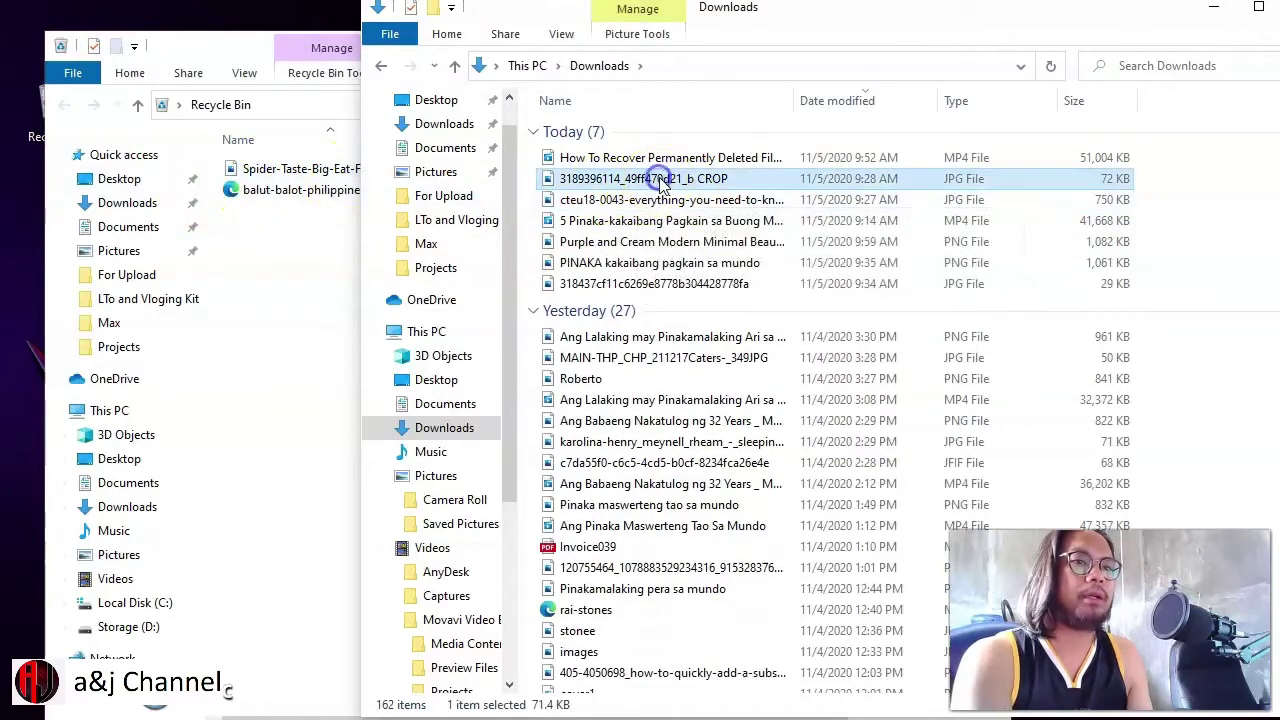
{"action": "left_click_drag", "start_coordinate": [660, 179], "coordinate": [240, 230]}
Step: Select all three files in the Recycle Bin and restore them to Downloads
{"action": "left_click", "coordinate": [268, 322]}
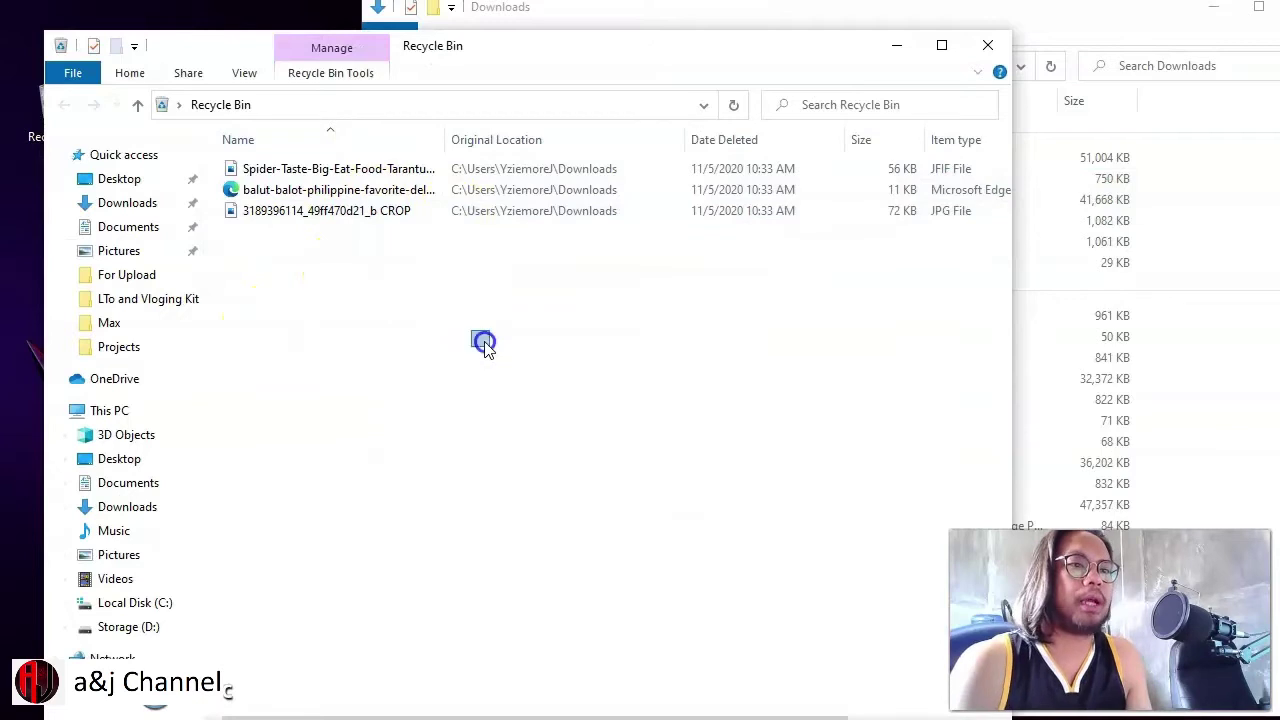
{"action": "left_click_drag", "start_coordinate": [483, 343], "coordinate": [284, 150]}
{"action": "left_click", "coordinate": [371, 306]}
{"action": "key", "text": "ctrl+a"}
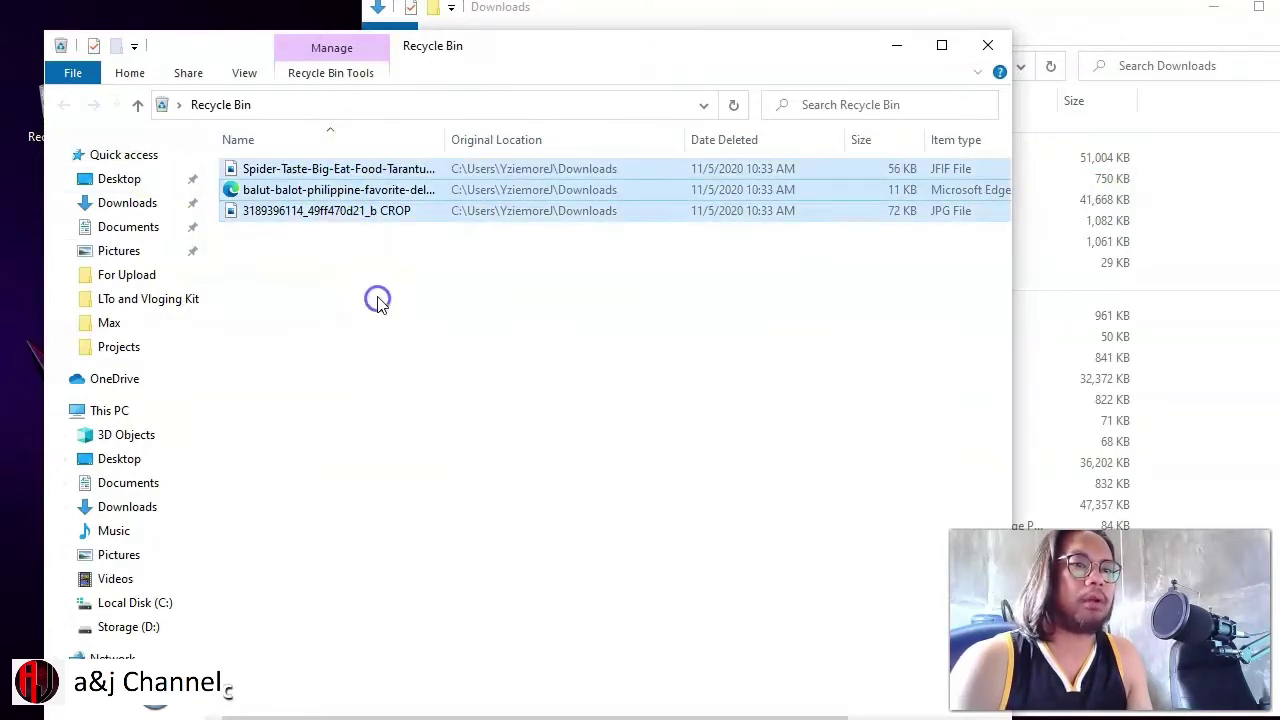
{"action": "right_click", "coordinate": [316, 196]}
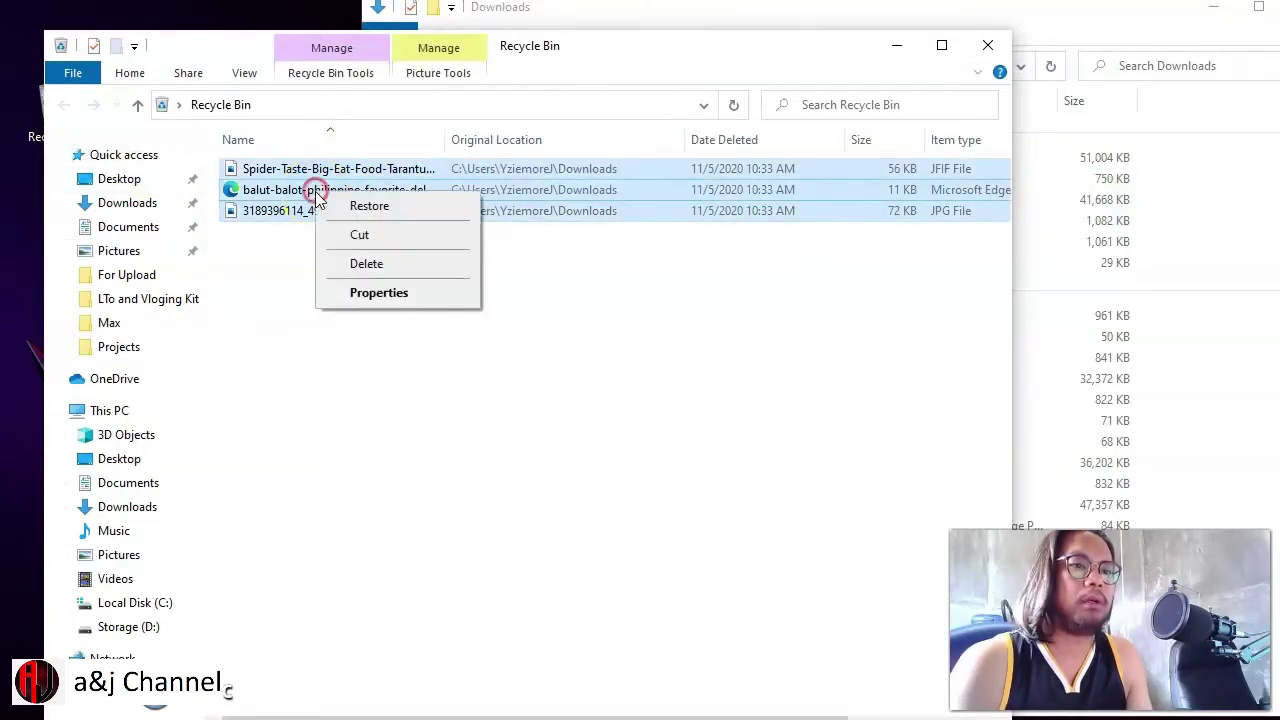
{"action": "left_click", "coordinate": [370, 207]}
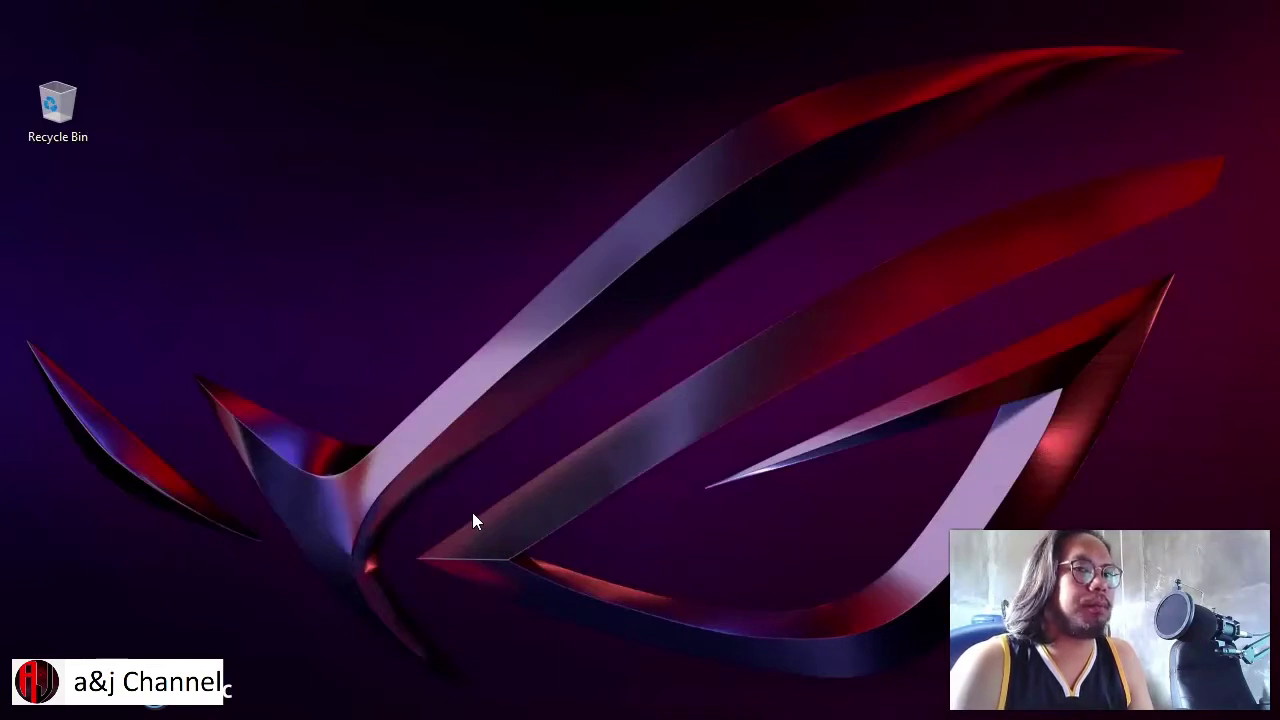
Step: Open the Recycle Bin from the desktop icon, then reposition and narrow its window
{"action": "left_click", "coordinate": [55, 115]}
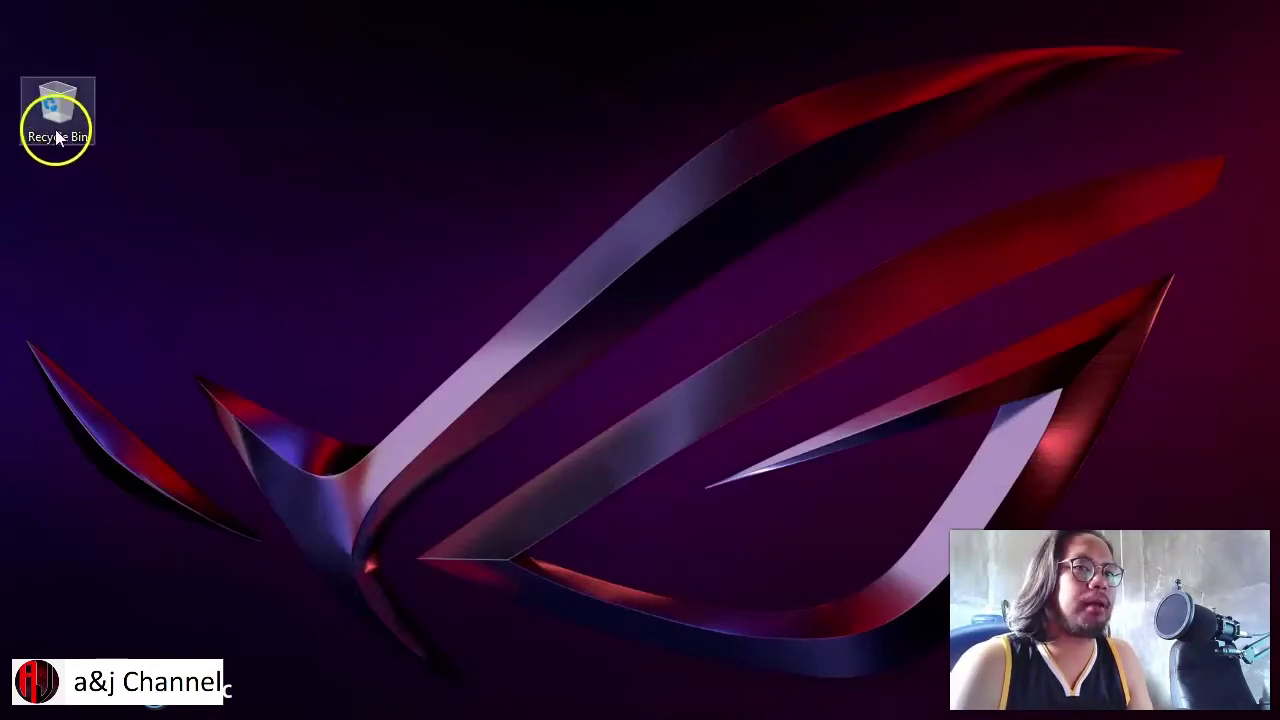
{"action": "left_click", "coordinate": [423, 432]}
{"action": "double_click", "coordinate": [53, 118]}
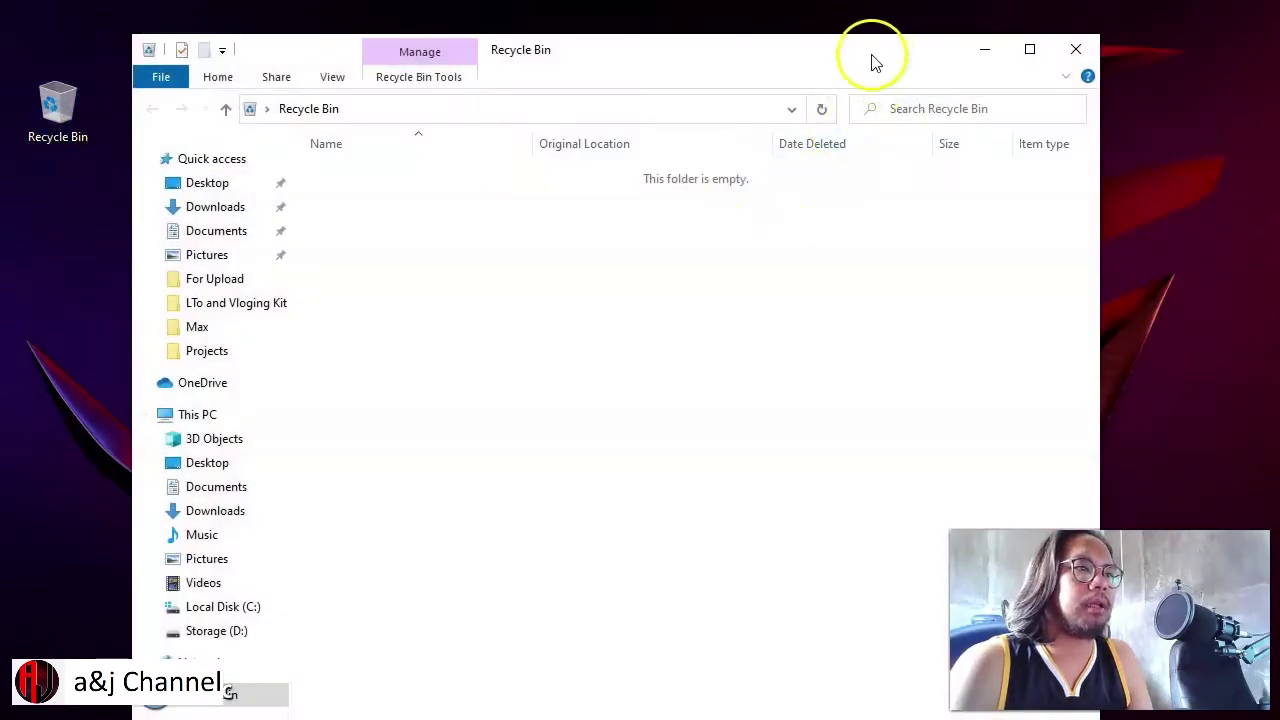
{"action": "left_click_drag", "start_coordinate": [873, 62], "coordinate": [808, 38]}
{"action": "left_click_drag", "start_coordinate": [1050, 147], "coordinate": [714, 131]}
{"action": "left_click_drag", "start_coordinate": [526, 46], "coordinate": [532, 37]}
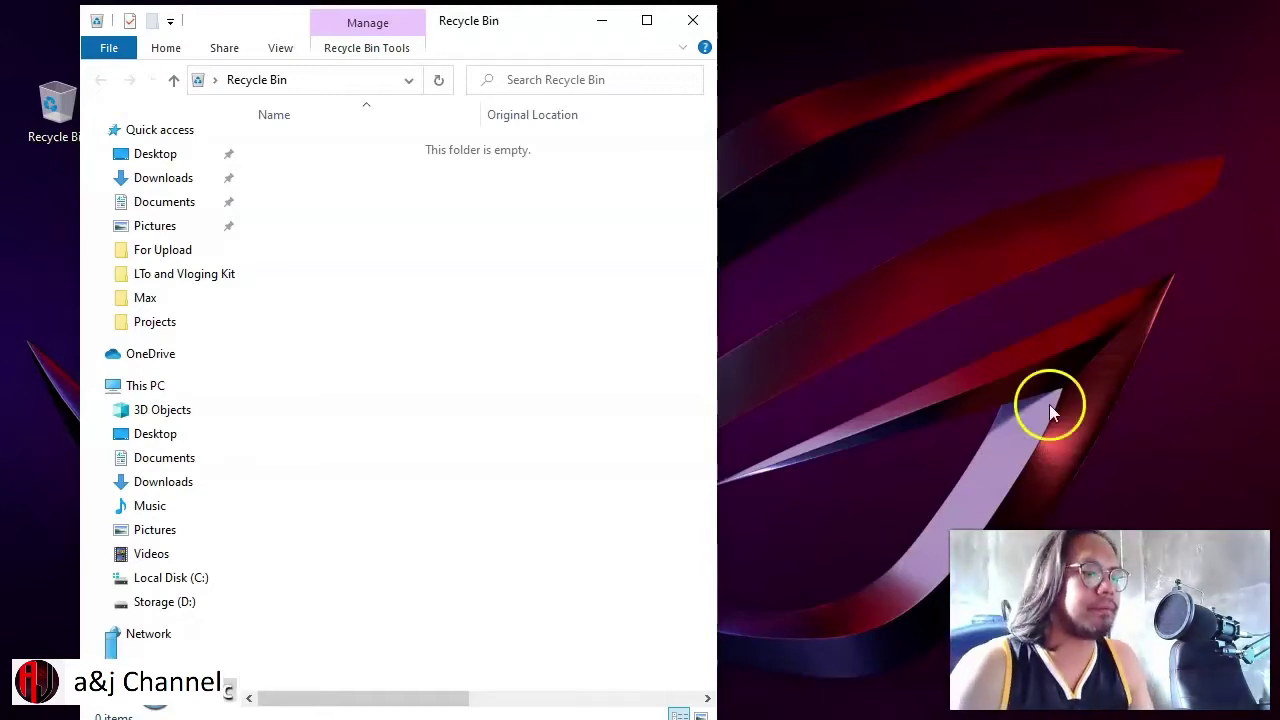
Step: Permanently delete the logo box and logo images from USB Drive (E:)
{"action": "left_click_drag", "start_coordinate": [537, 57], "coordinate": [1062, 33]}
{"action": "left_click_drag", "start_coordinate": [889, 240], "coordinate": [814, 180]}
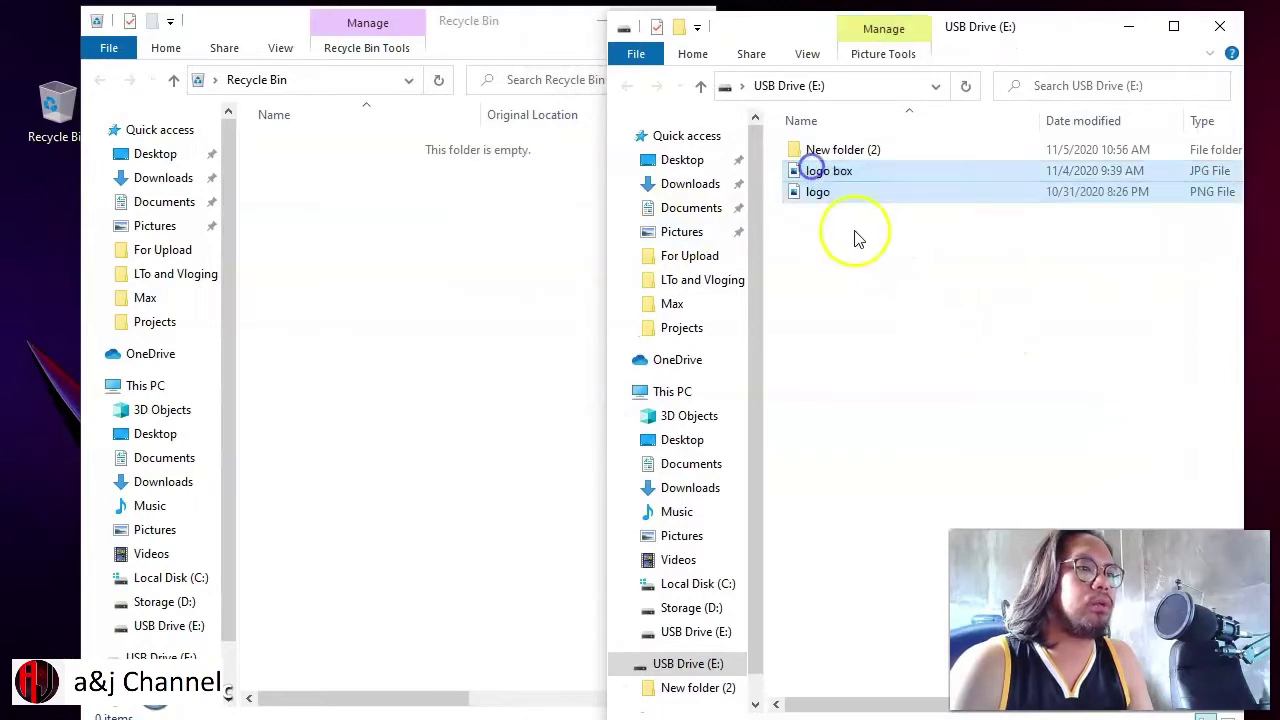
{"action": "right_click", "coordinate": [810, 177]}
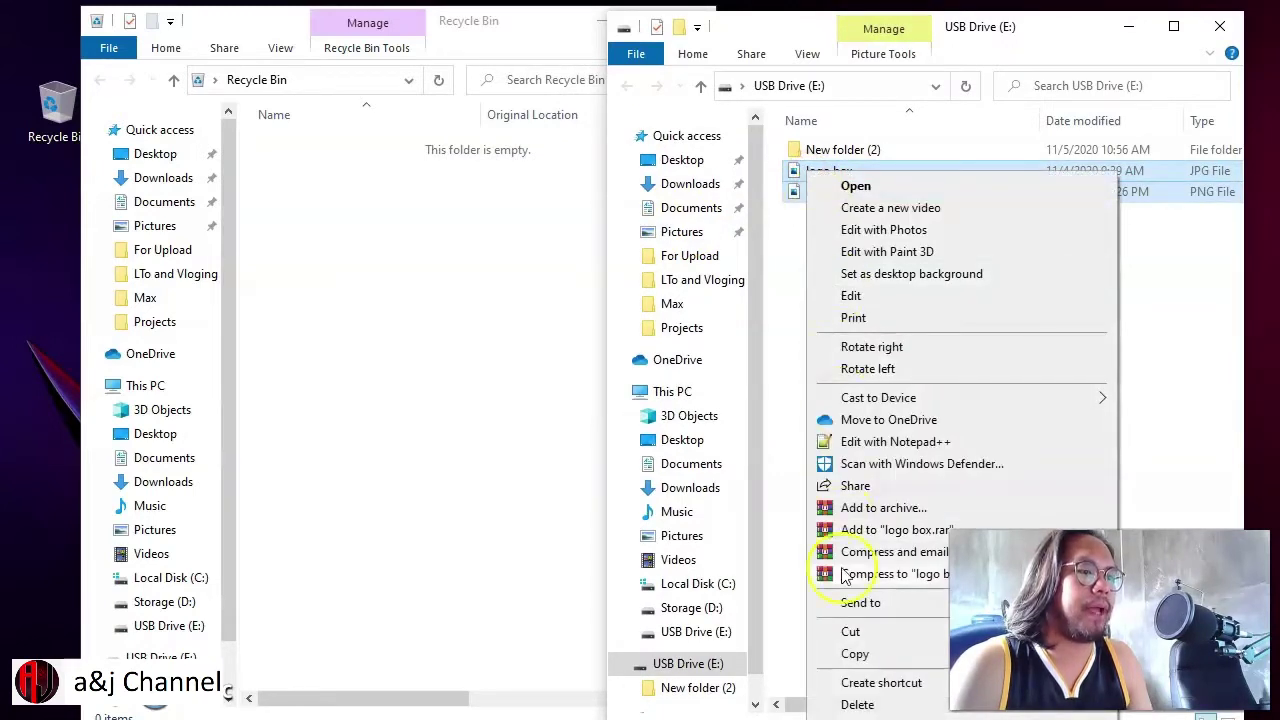
{"action": "left_click", "coordinate": [858, 704]}
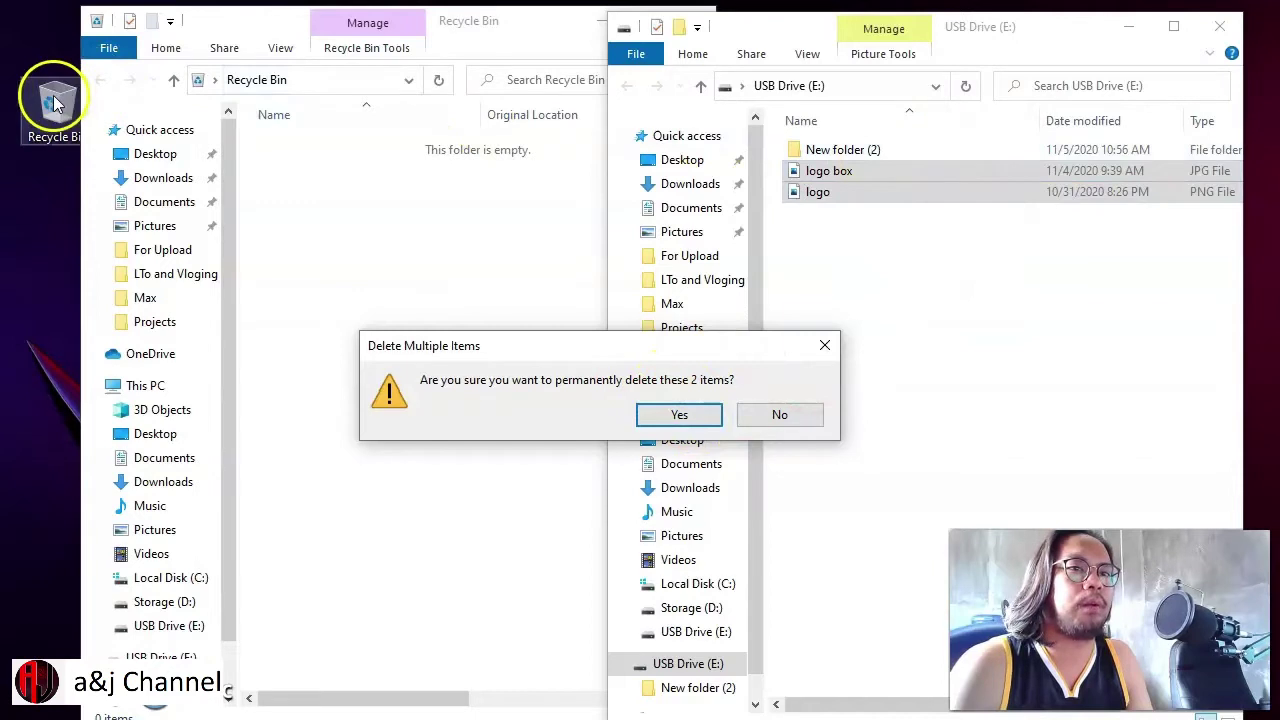
{"action": "left_click", "coordinate": [677, 414]}
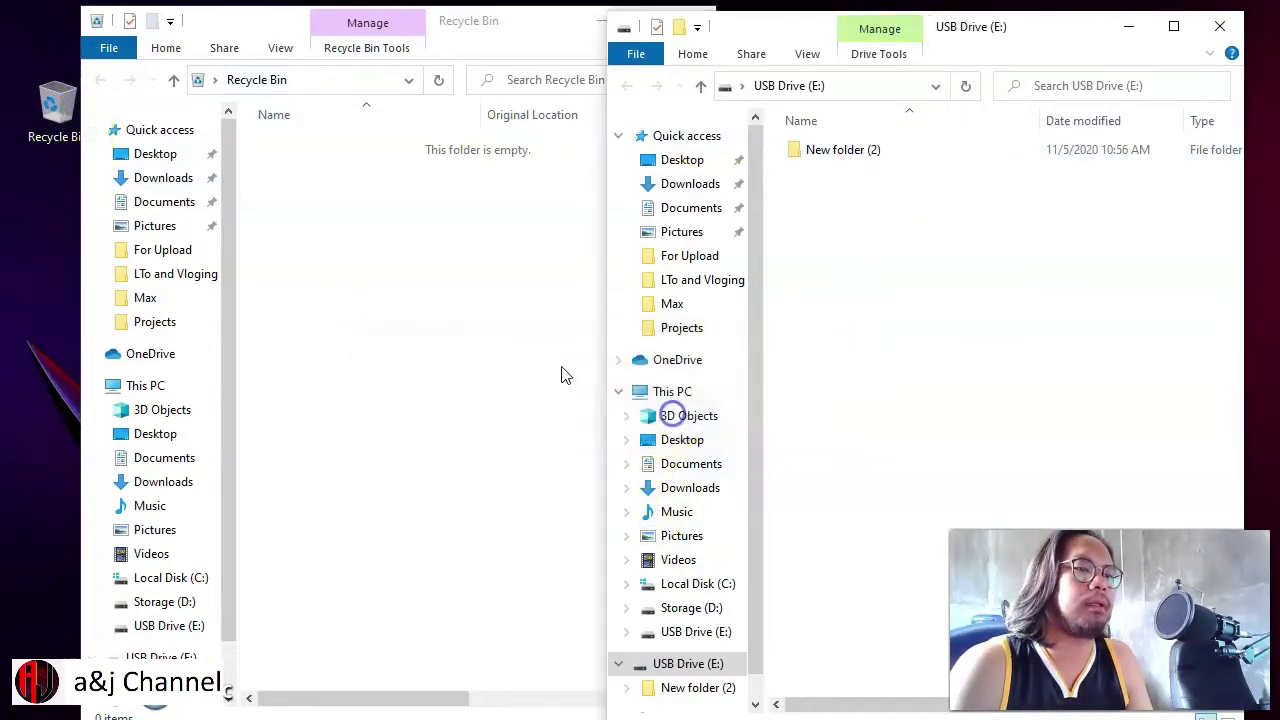
Step: Confirm the Recycle Bin stays empty, then close the Recycle Bin window
{"action": "left_click", "coordinate": [908, 218]}
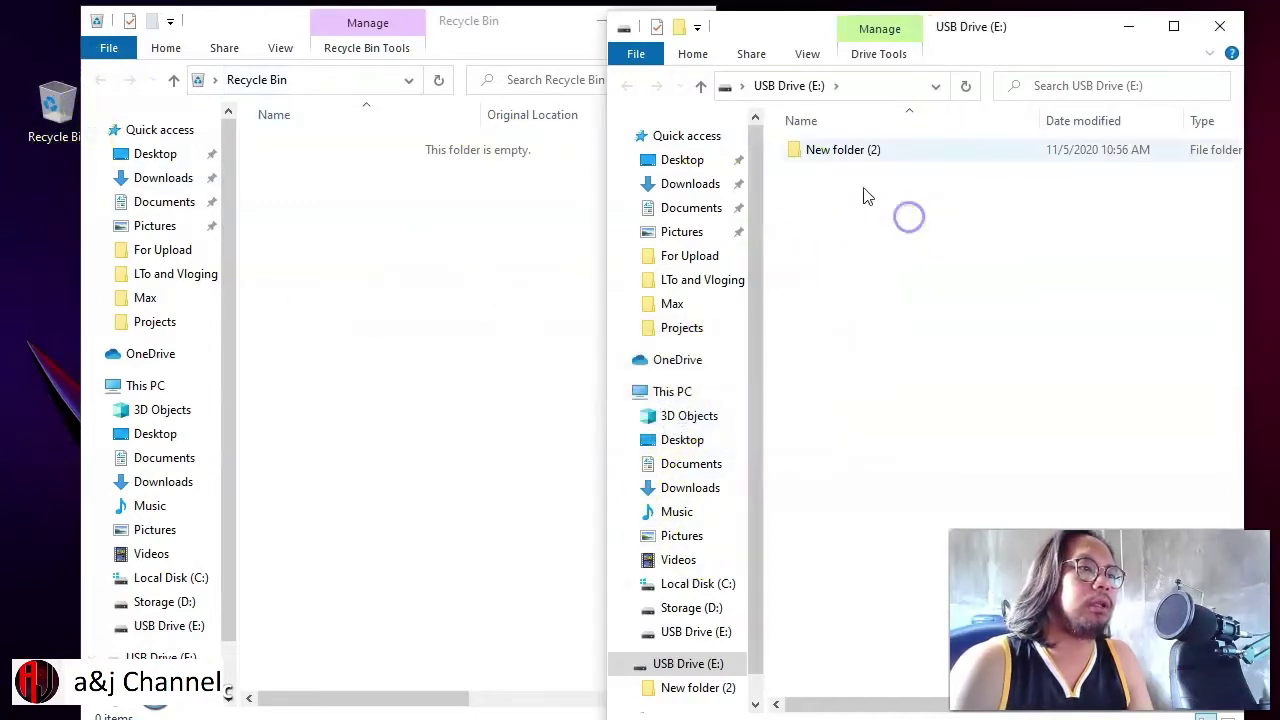
{"action": "left_click", "coordinate": [402, 233]}
{"action": "left_click", "coordinate": [894, 289]}
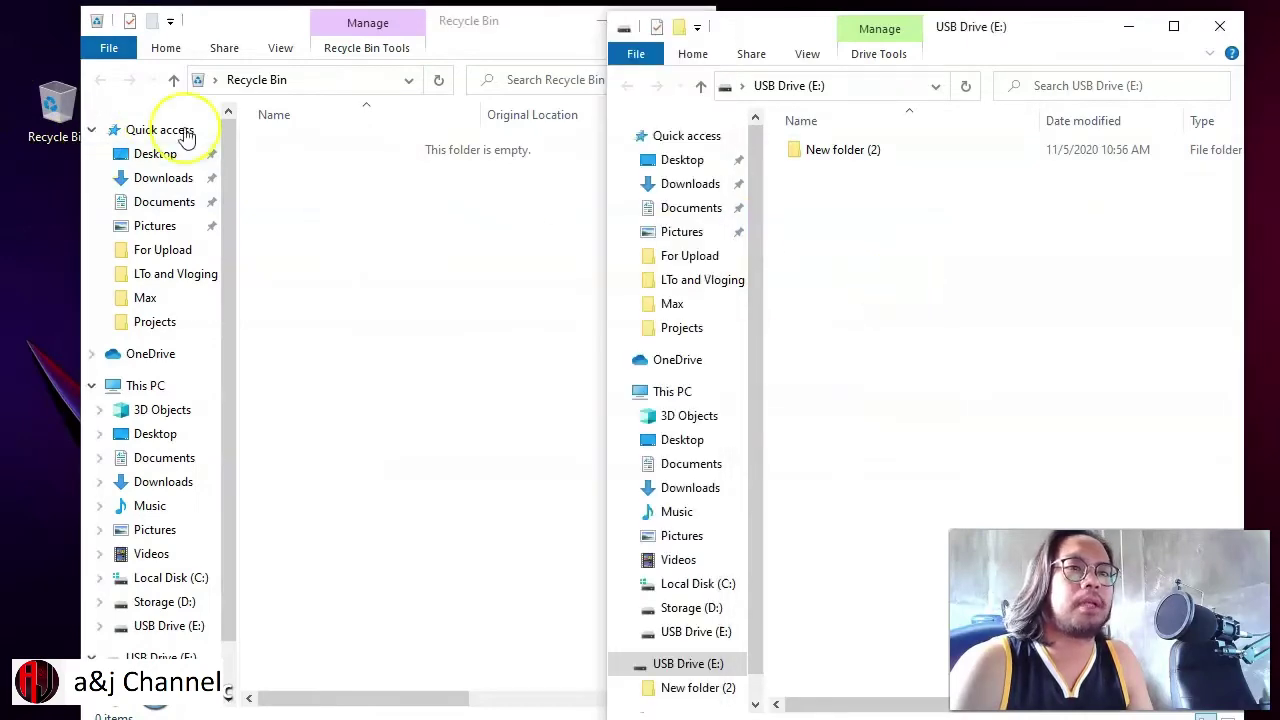
{"action": "left_click", "coordinate": [520, 45]}
{"action": "left_click", "coordinate": [691, 20]}
Step: Reopen the Recycle Bin and place its window on the left beside USB Drive (E:)
{"action": "double_click", "coordinate": [57, 108]}
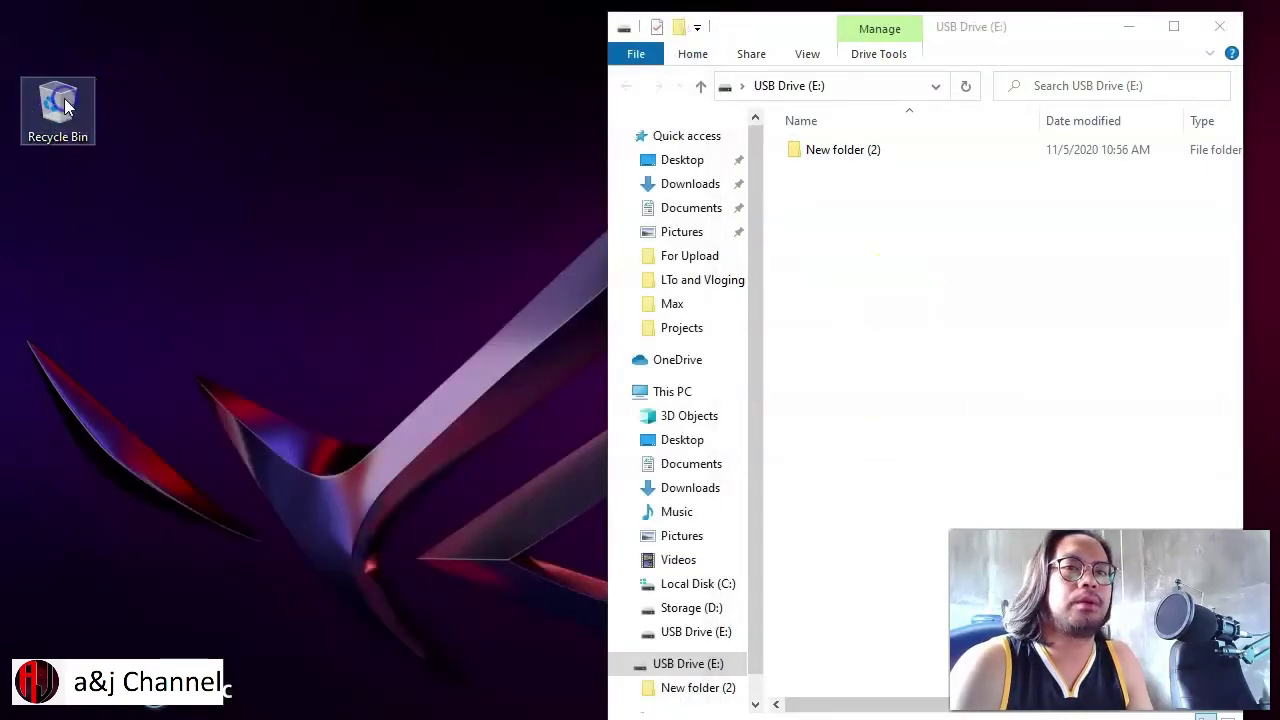
{"action": "left_click_drag", "start_coordinate": [1074, 63], "coordinate": [576, 41]}
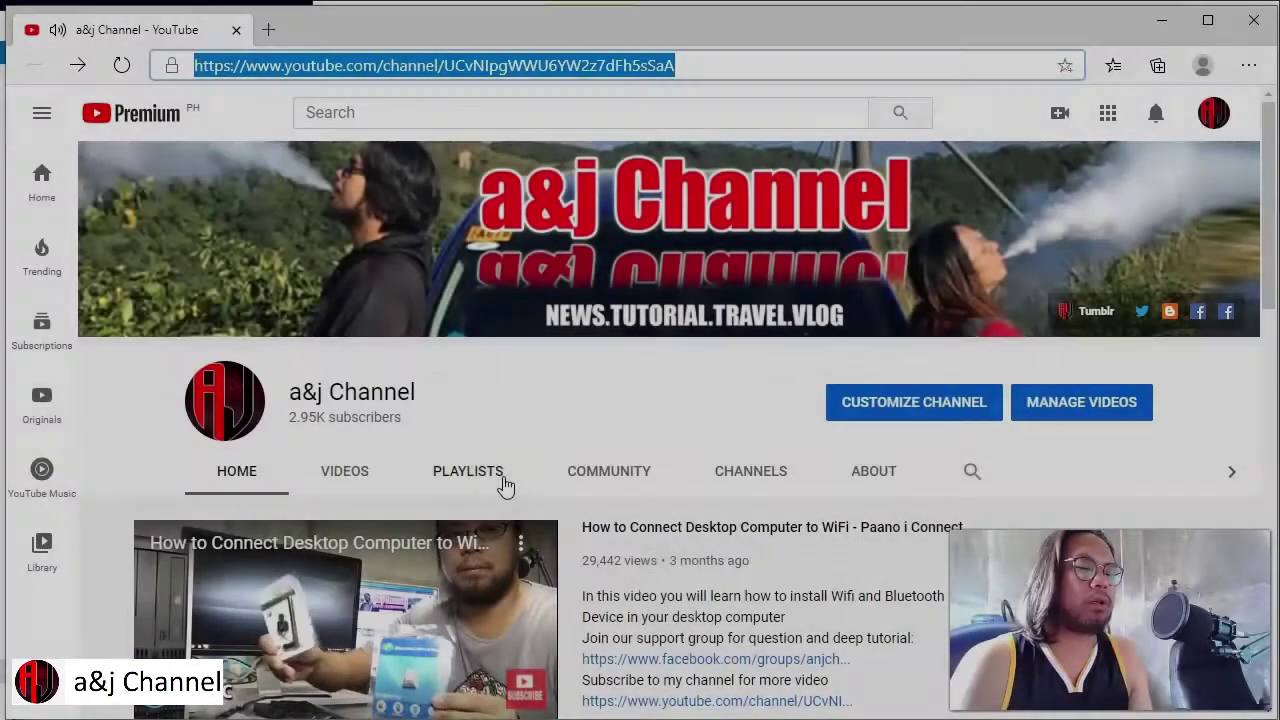
{"action": "left_click", "coordinate": [794, 266]}
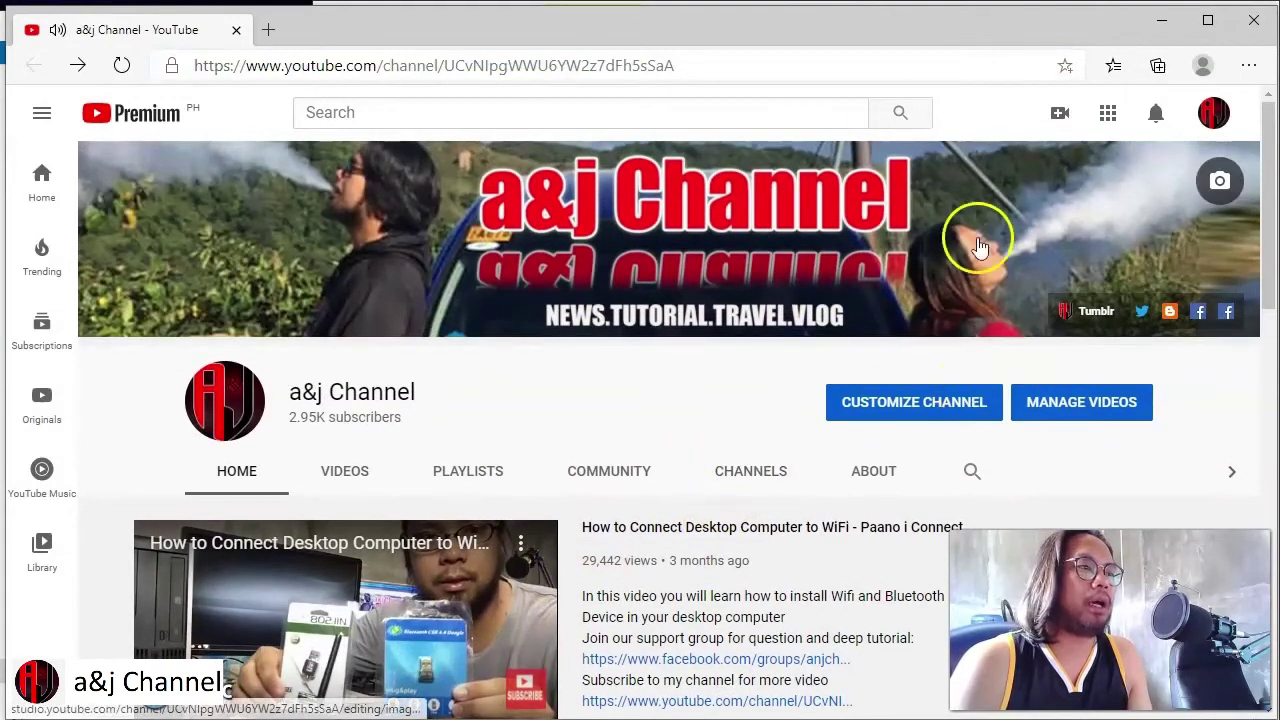
Step: Load the cleverfiles Disk Drill Data Recovery Software page in Edge and browse through it
{"action": "left_click", "coordinate": [846, 68]}
{"action": "type", "text": "https://www.cleverfiles.com/data-recovery-software.html"}
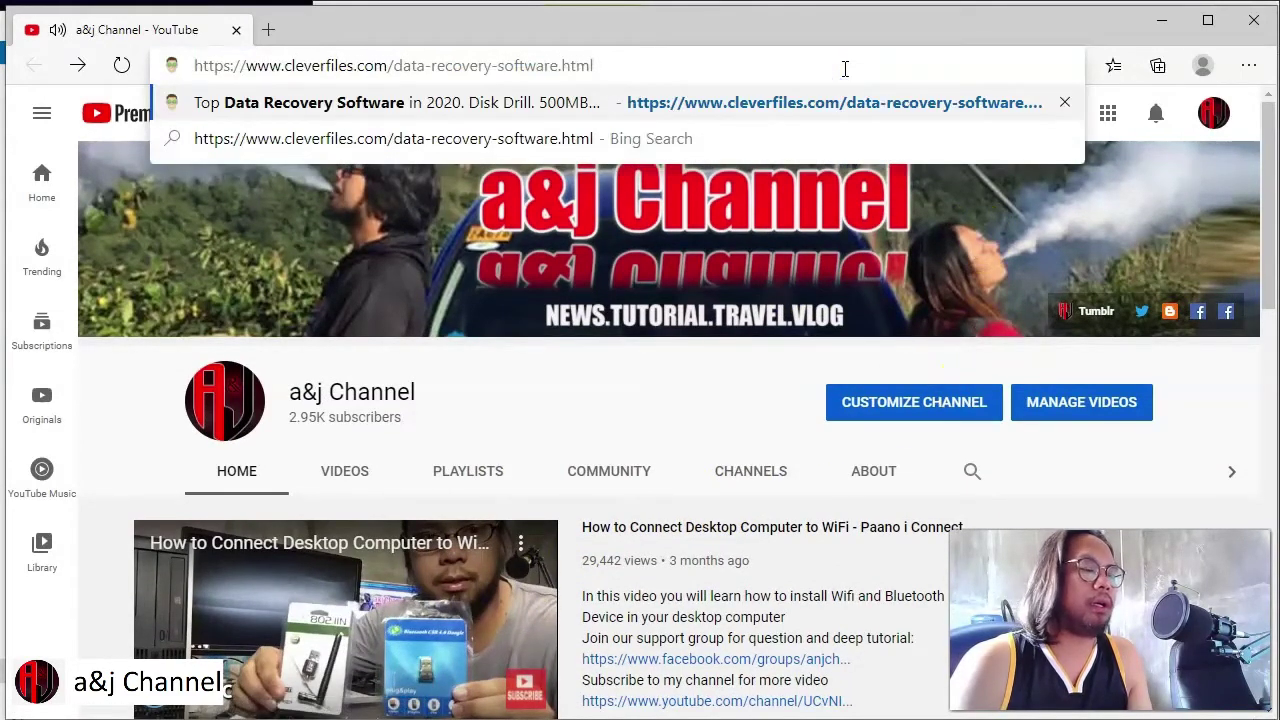
{"action": "key", "text": "Return"}
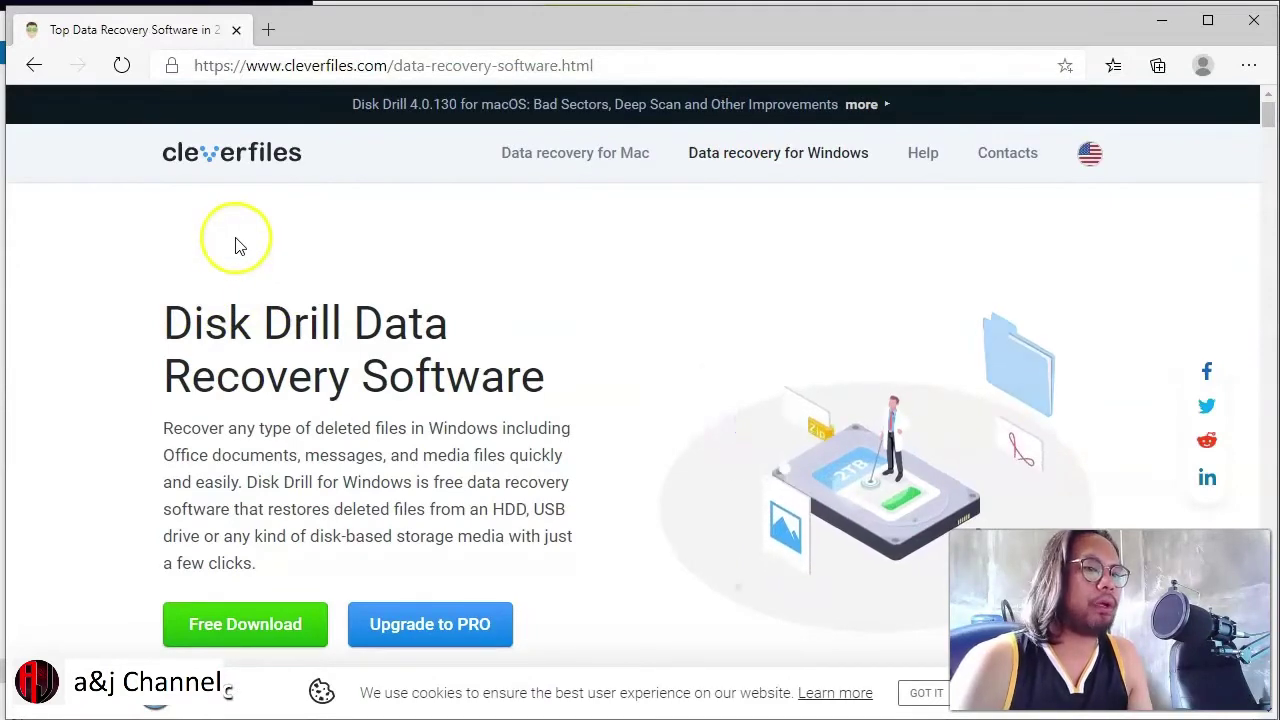
{"action": "scroll", "coordinate": [543, 328], "scroll_direction": "down", "scroll_amount": 2}
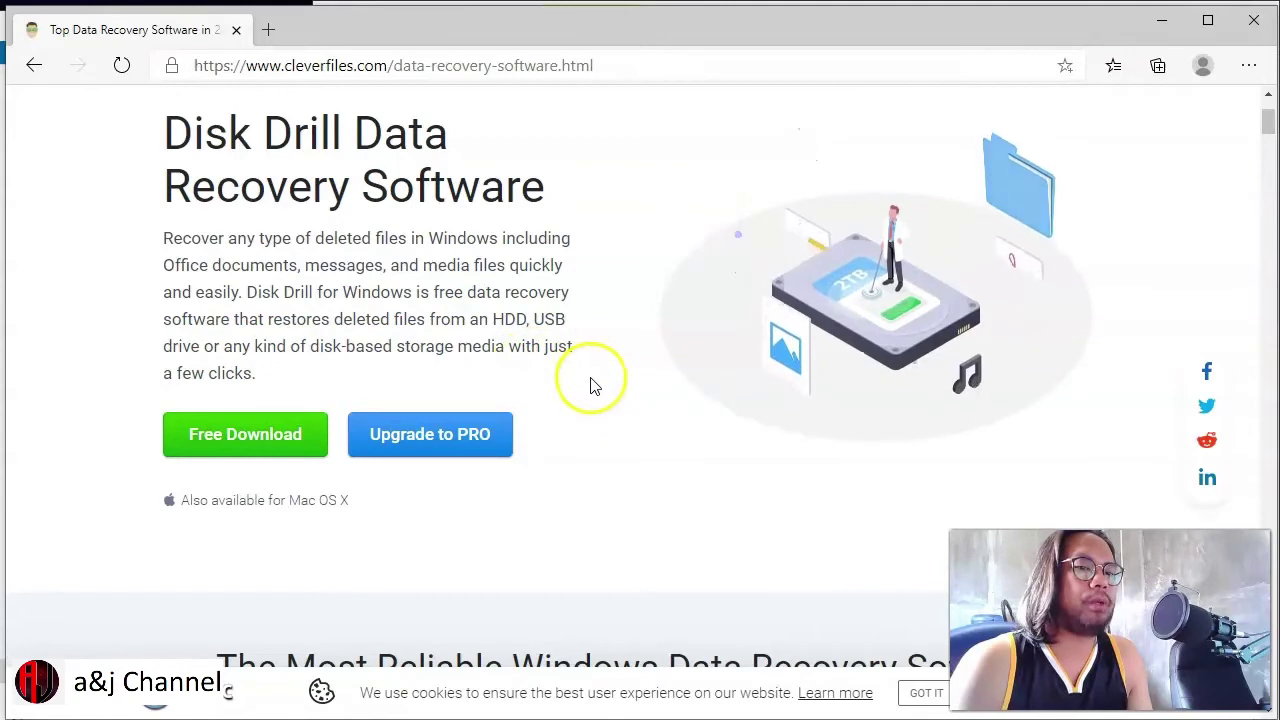
{"action": "scroll", "coordinate": [595, 388], "scroll_direction": "down", "scroll_amount": 1}
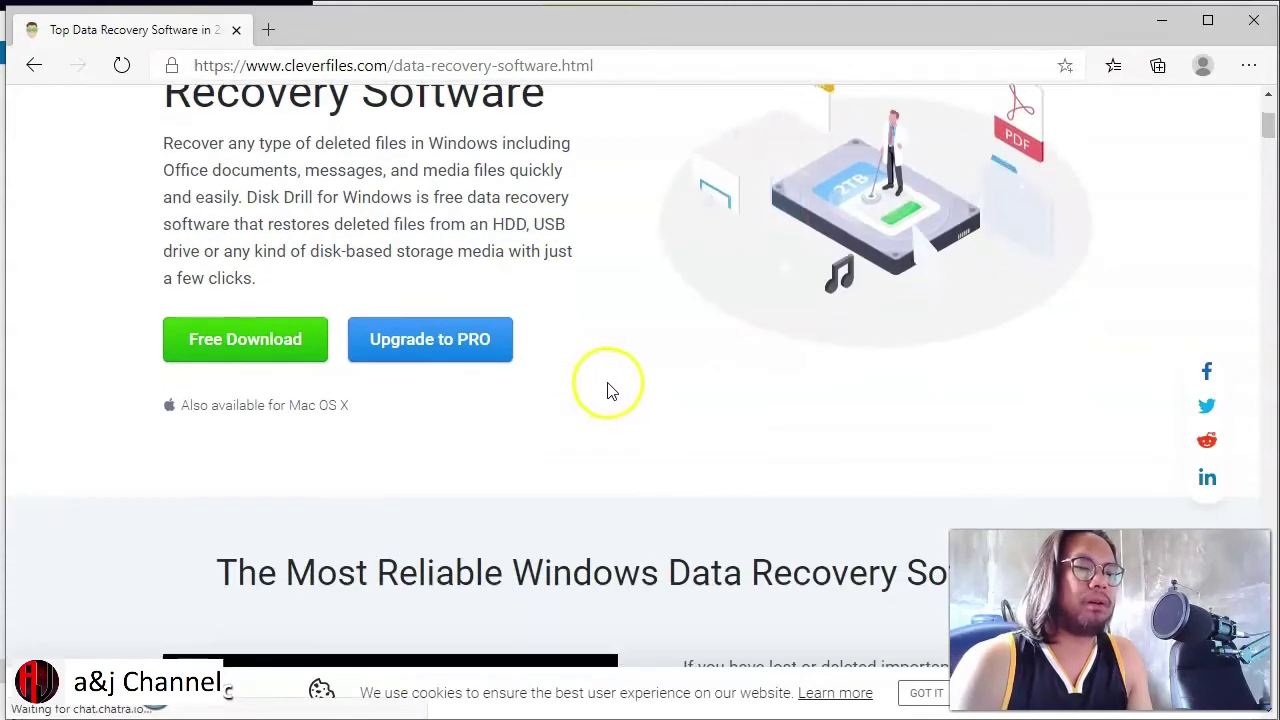
{"action": "scroll", "coordinate": [609, 391], "scroll_direction": "down", "scroll_amount": 5}
{"action": "scroll", "coordinate": [714, 214], "scroll_direction": "up", "scroll_amount": 1}
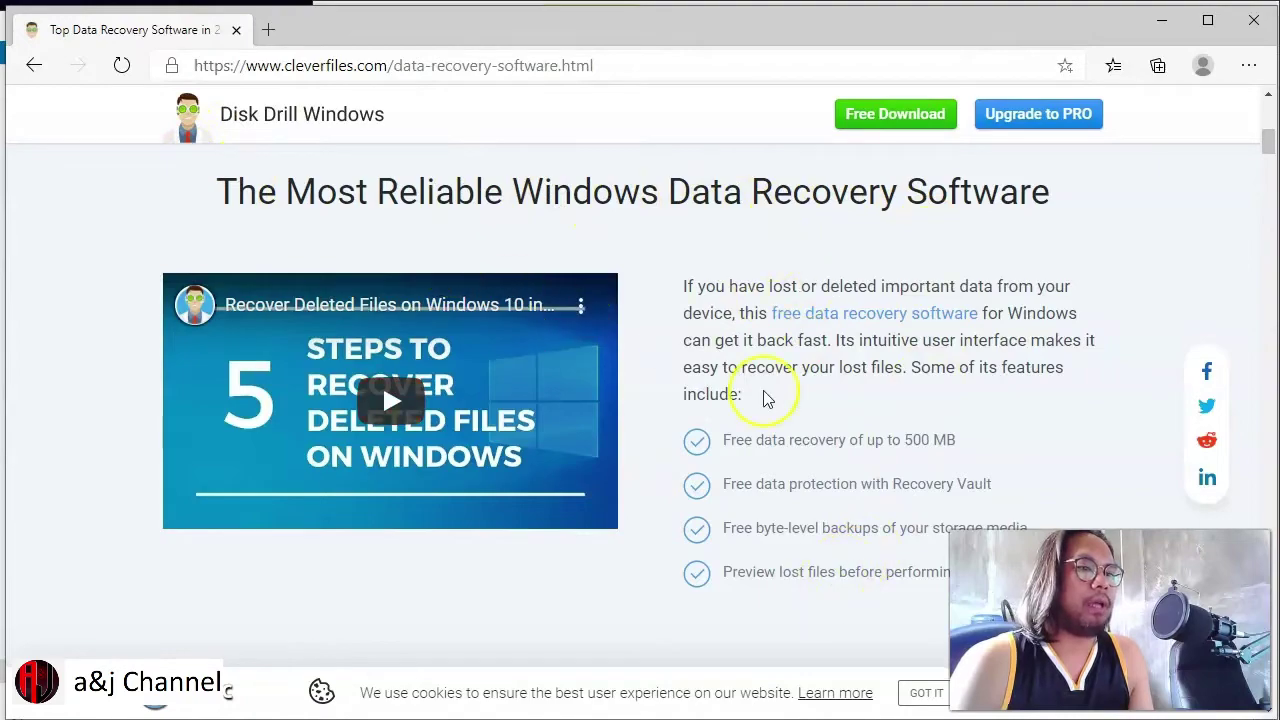
{"action": "scroll", "coordinate": [766, 430], "scroll_direction": "down", "scroll_amount": 5}
{"action": "scroll", "coordinate": [614, 451], "scroll_direction": "down", "scroll_amount": 4}
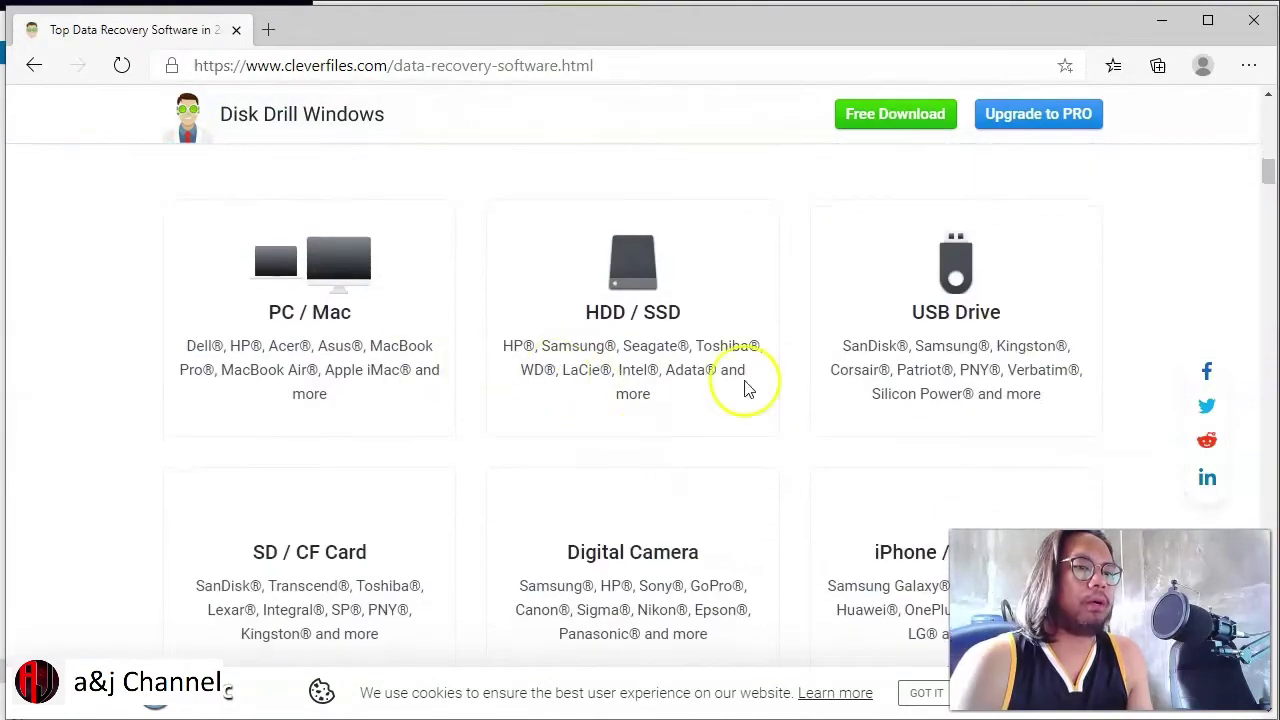
{"action": "scroll", "coordinate": [851, 503], "scroll_direction": "up", "scroll_amount": 4}
{"action": "scroll", "coordinate": [855, 493], "scroll_direction": "up", "scroll_amount": 10}
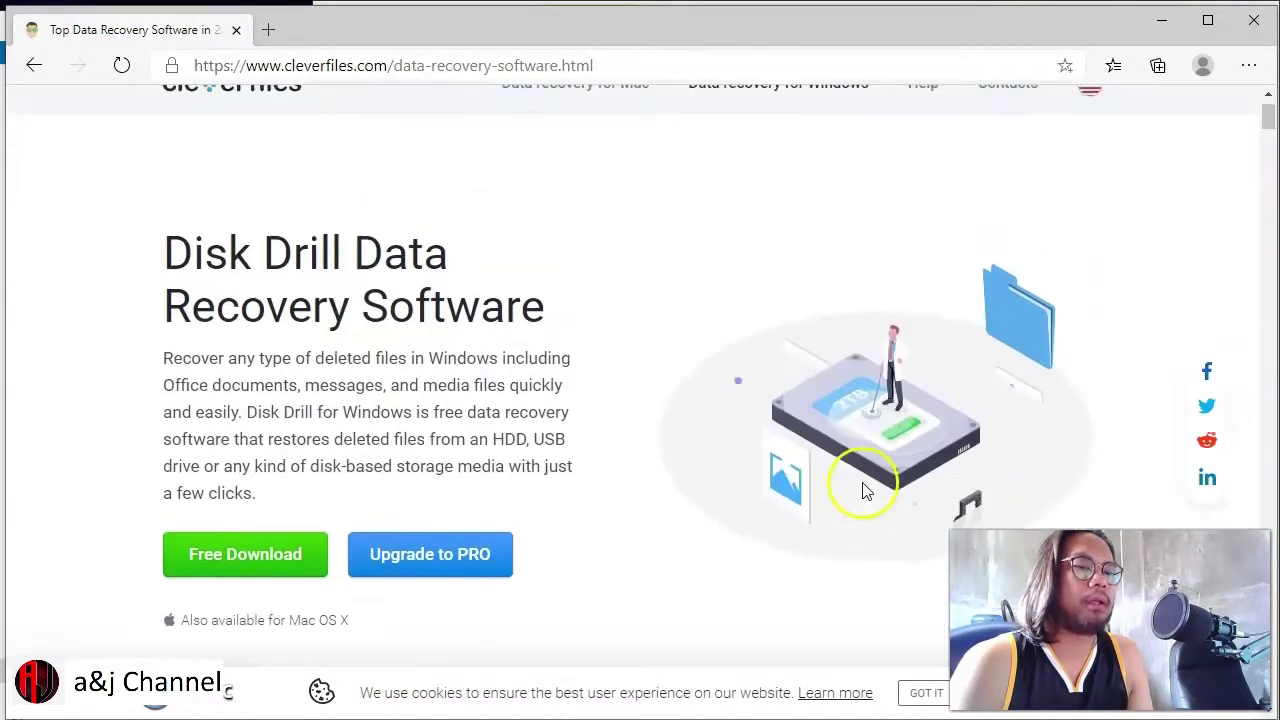
{"action": "scroll", "coordinate": [857, 486], "scroll_direction": "down", "scroll_amount": 1}
{"action": "scroll", "coordinate": [487, 512], "scroll_direction": "up", "scroll_amount": 1}
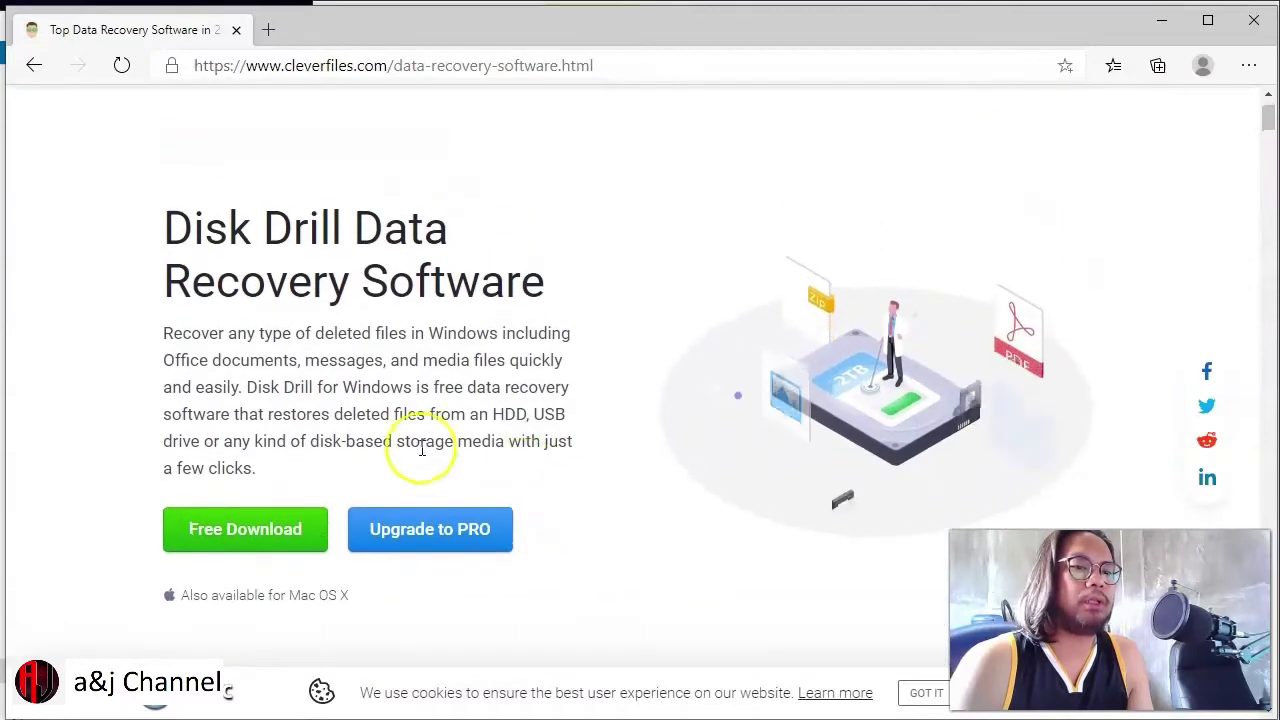
Step: Download the free Disk Drill 4 for Windows installer and dismiss the cookie notice
{"action": "left_click", "coordinate": [272, 524]}
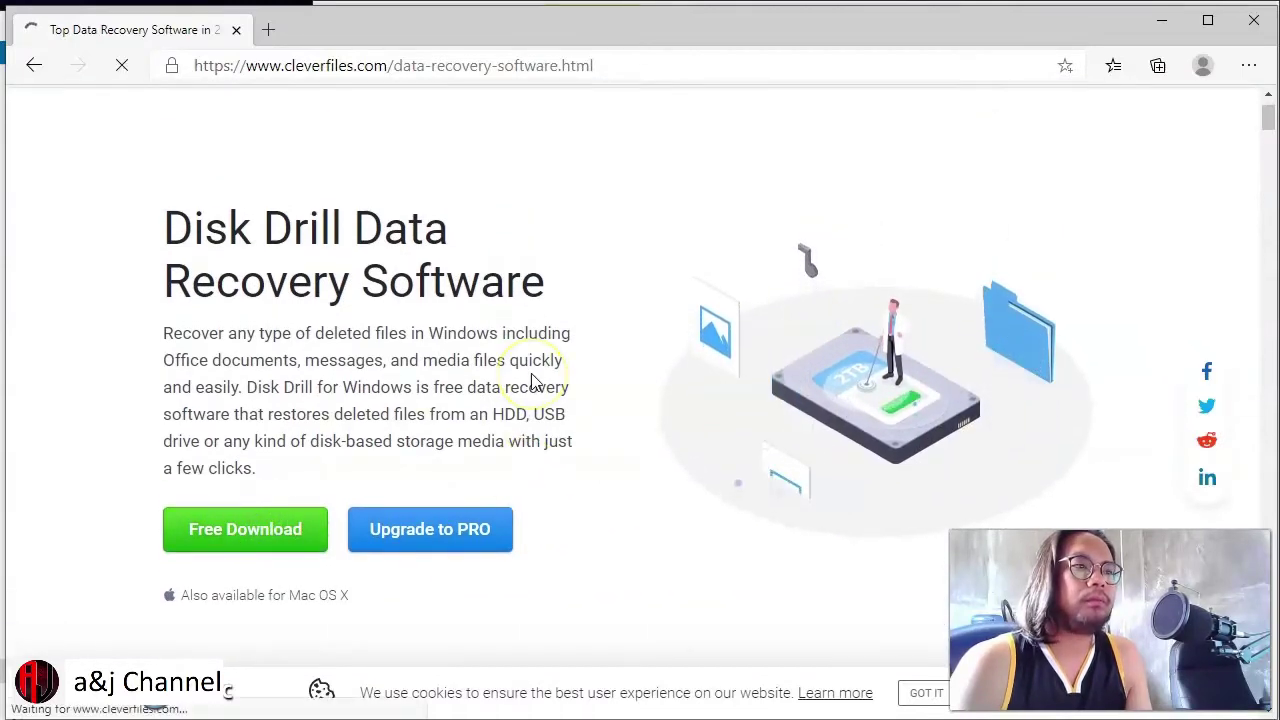
{"action": "scroll", "coordinate": [533, 381], "scroll_direction": "down", "scroll_amount": 3}
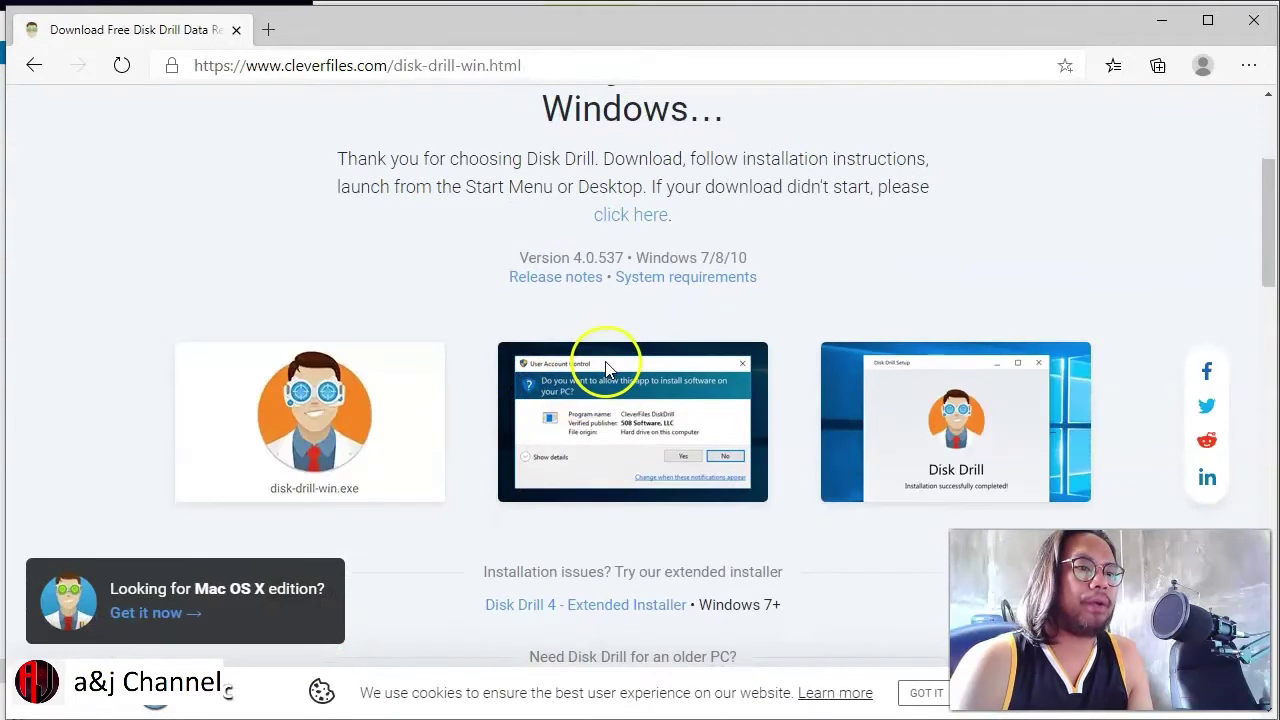
{"action": "left_click", "coordinate": [926, 694]}
{"action": "scroll", "coordinate": [610, 530], "scroll_direction": "up", "scroll_amount": 1}
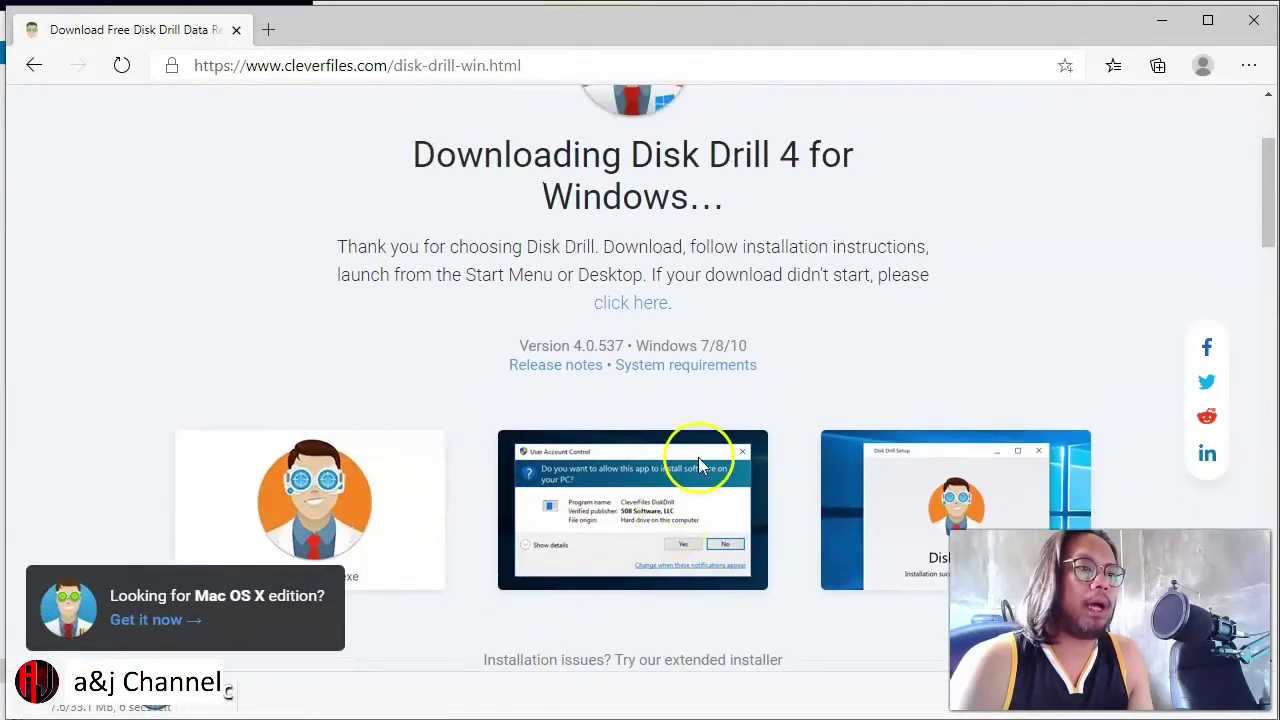
{"action": "scroll", "coordinate": [822, 448], "scroll_direction": "up", "scroll_amount": 2}
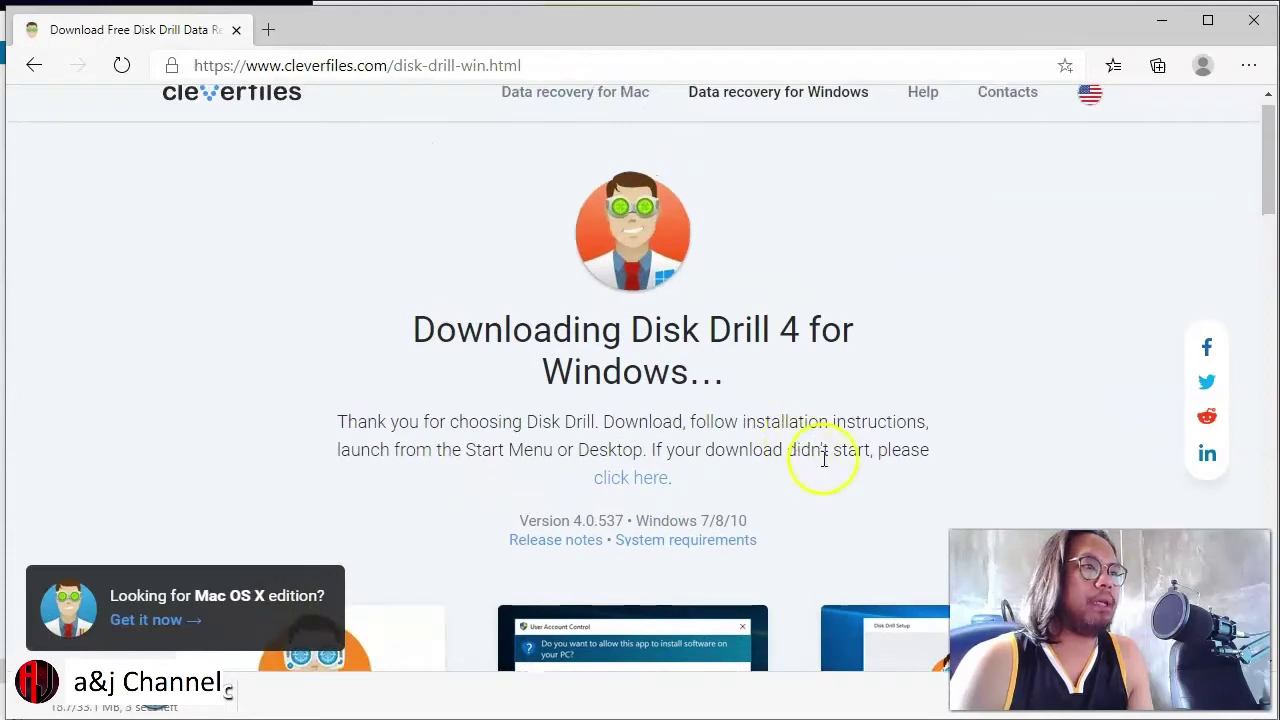
{"action": "scroll", "coordinate": [823, 458], "scroll_direction": "up", "scroll_amount": 1}
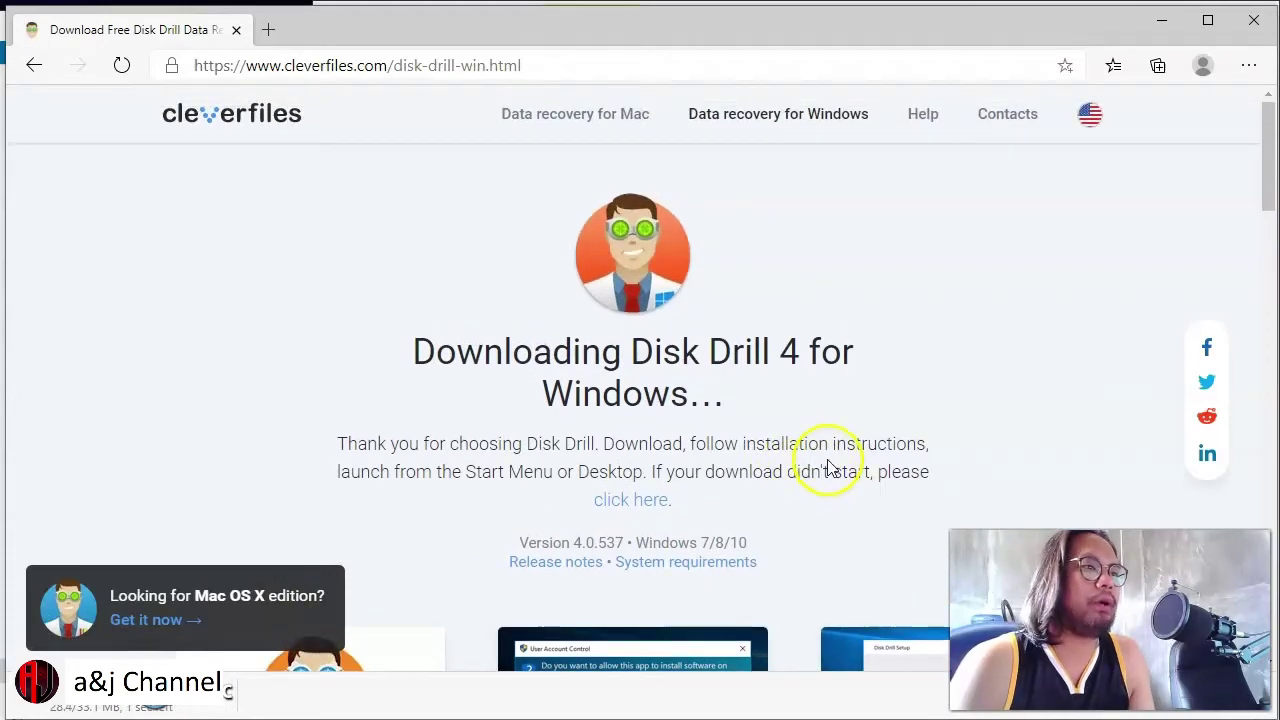
{"action": "scroll", "coordinate": [828, 465], "scroll_direction": "down", "scroll_amount": 4}
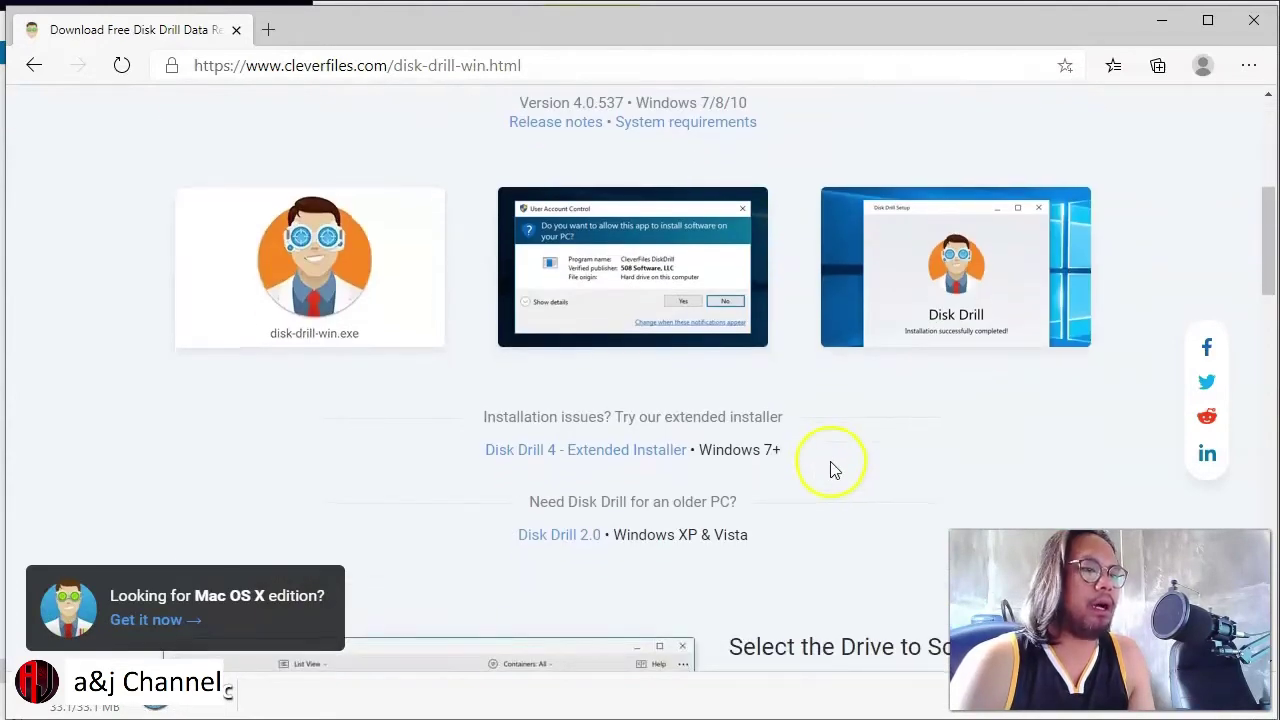
{"action": "scroll", "coordinate": [833, 470], "scroll_direction": "down", "scroll_amount": 3}
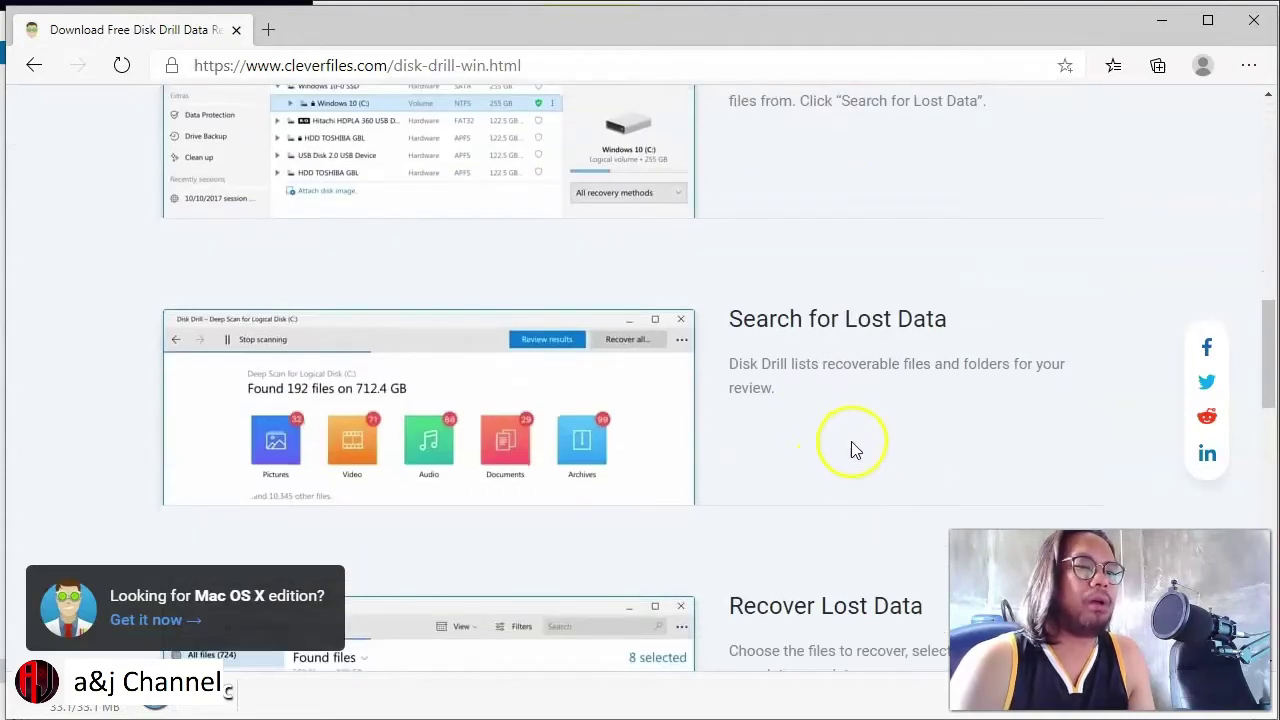
{"action": "scroll", "coordinate": [851, 450], "scroll_direction": "down", "scroll_amount": 8}
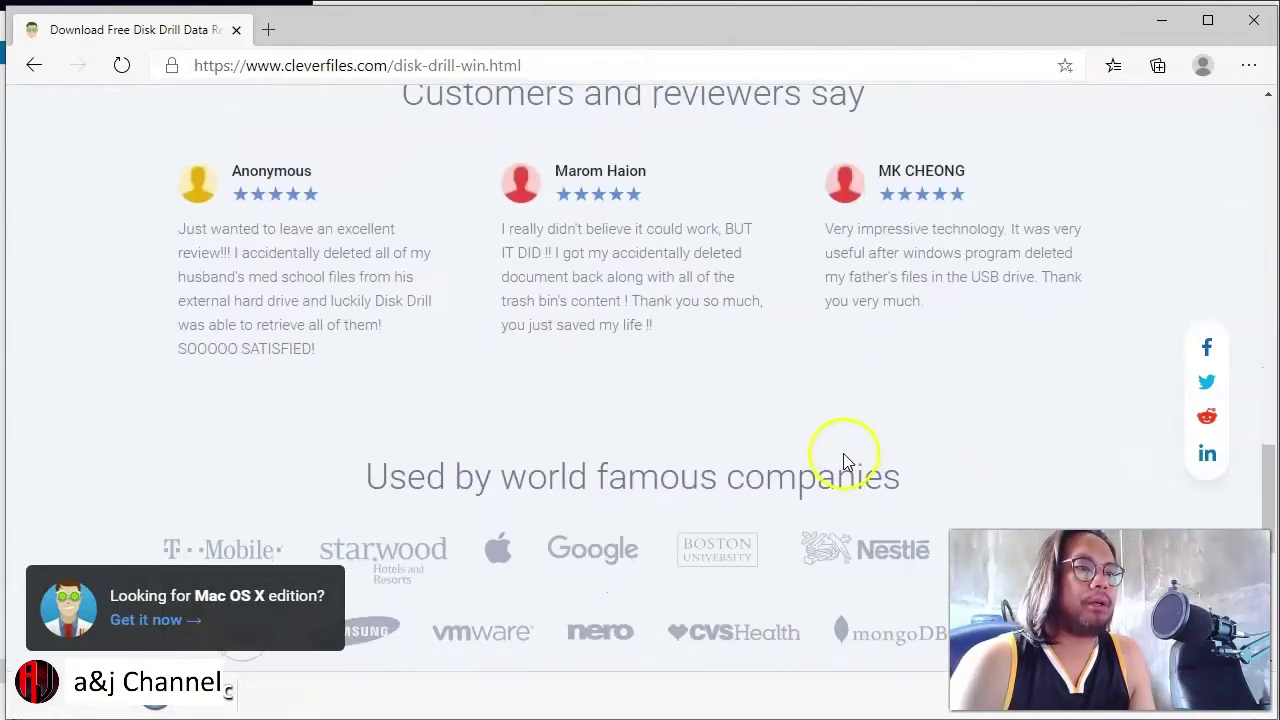
{"action": "scroll", "coordinate": [842, 458], "scroll_direction": "down", "scroll_amount": 5}
{"action": "scroll", "coordinate": [808, 528], "scroll_direction": "up", "scroll_amount": 7}
{"action": "scroll", "coordinate": [812, 520], "scroll_direction": "up", "scroll_amount": 12}
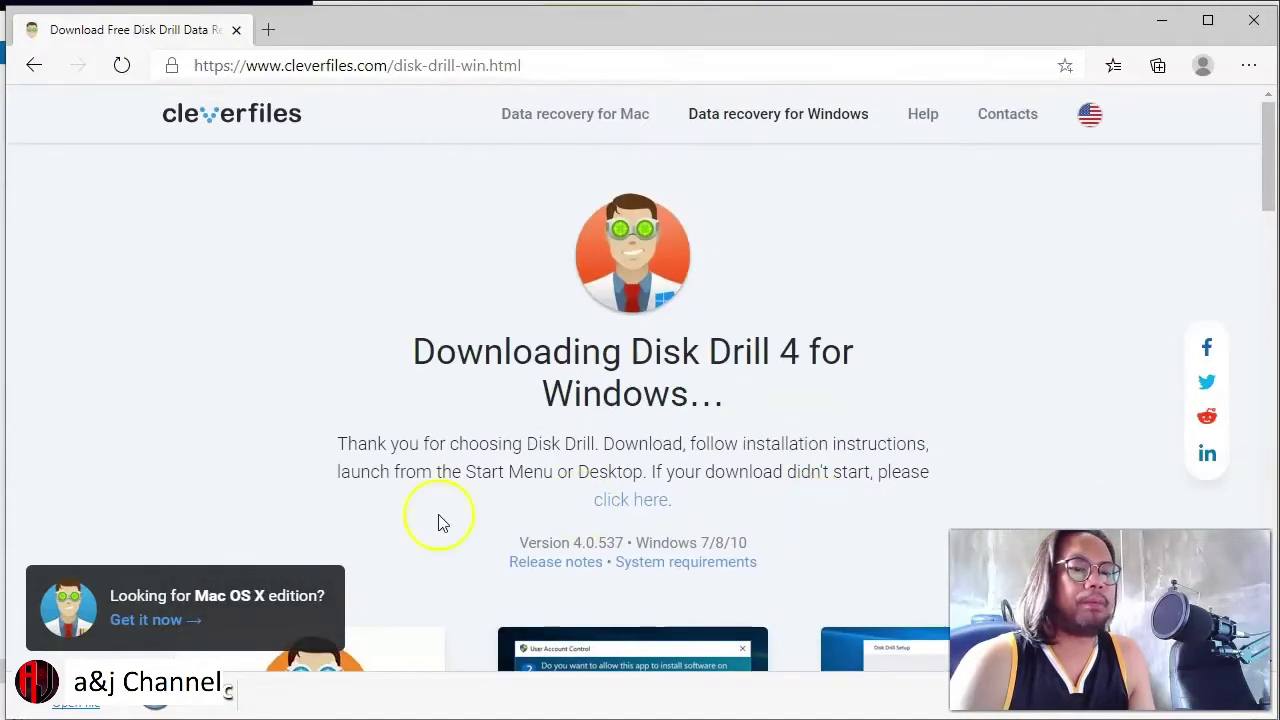
Step: Run the downloaded Disk Drill 4.0.537.0 setup, start the install, and minimize Edge
{"action": "left_click", "coordinate": [75, 705]}
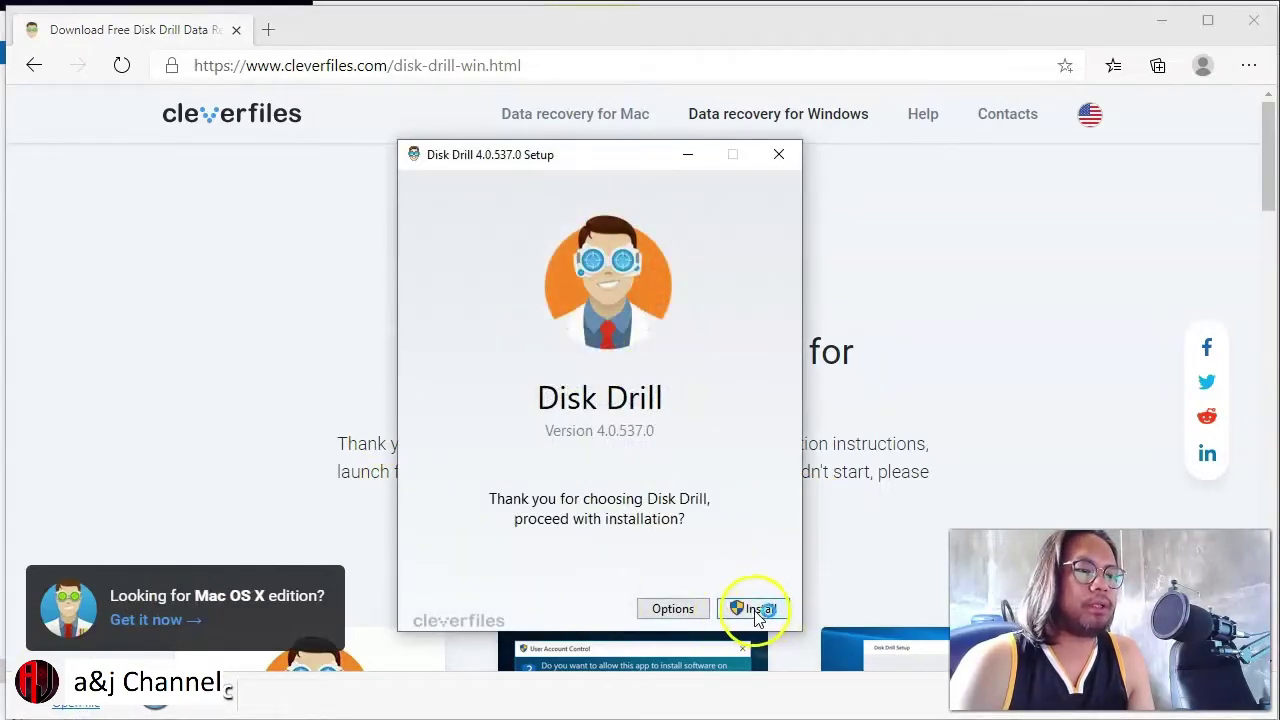
{"action": "left_click", "coordinate": [757, 610]}
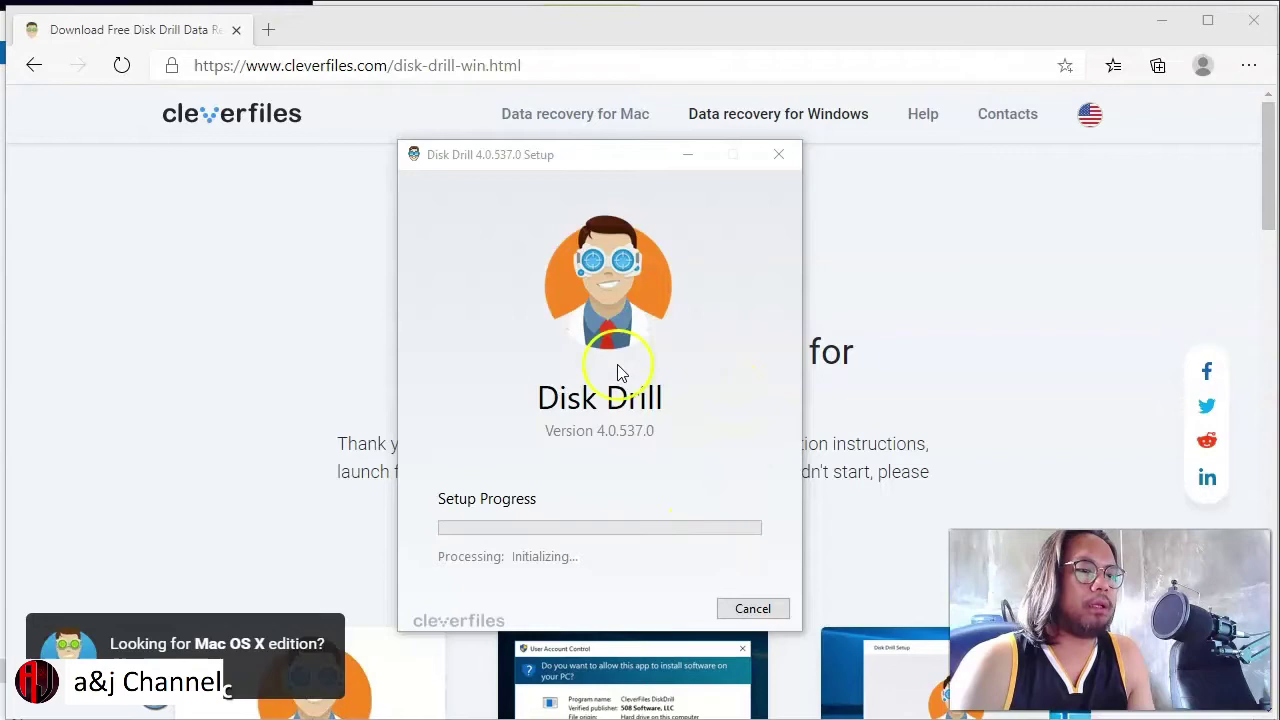
{"action": "left_click", "coordinate": [1162, 22]}
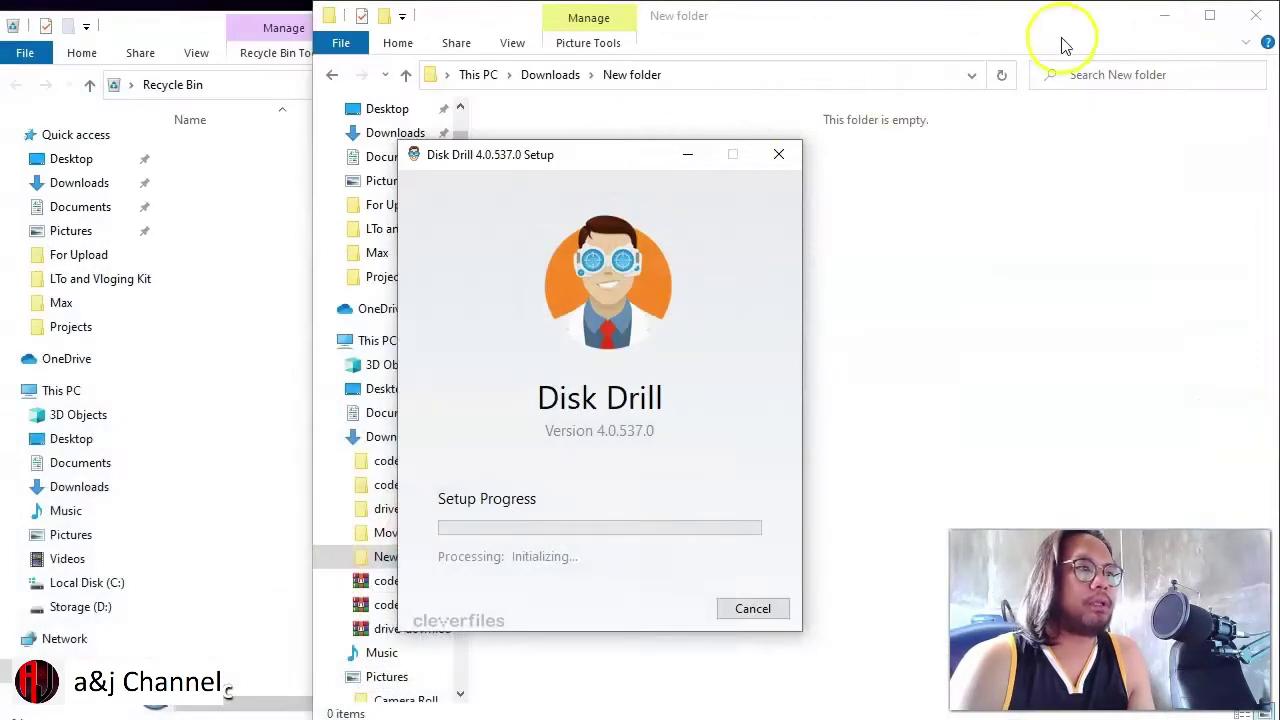
Step: Arrange the setup, Recycle Bin and USB Drive (E:) windows side by side
{"action": "left_click_drag", "start_coordinate": [571, 156], "coordinate": [602, 120]}
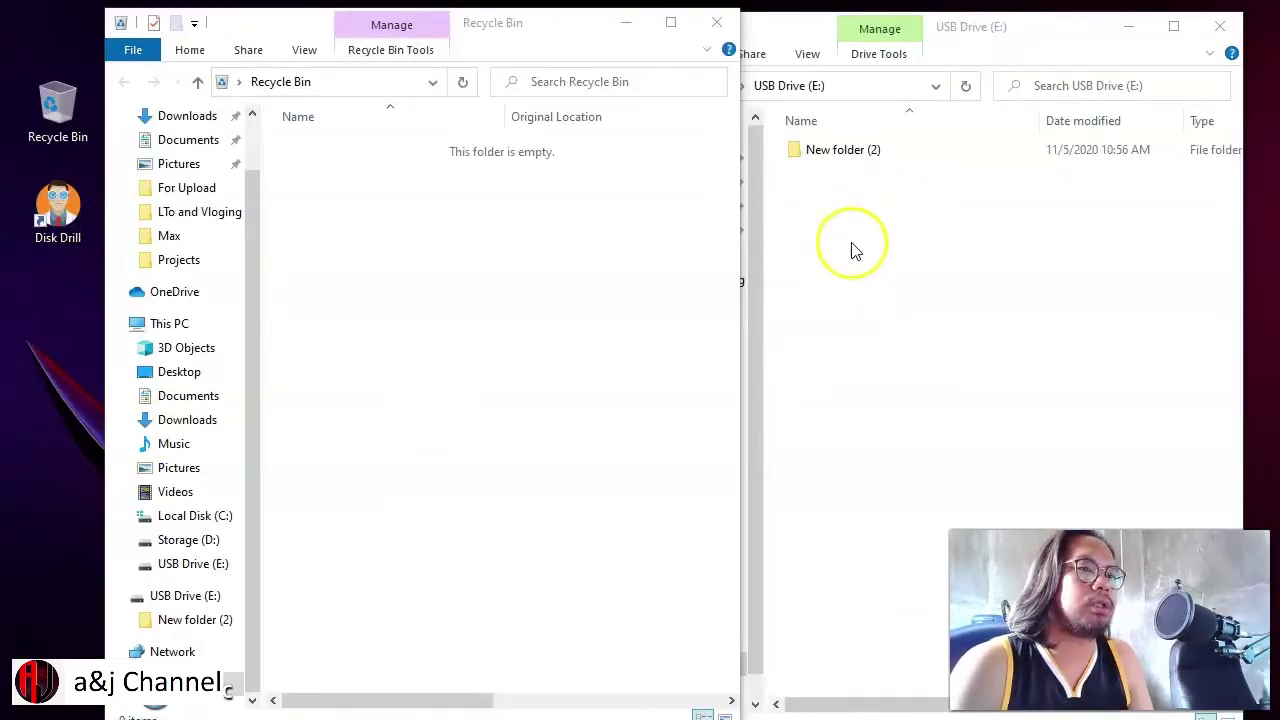
{"action": "left_click", "coordinate": [972, 284]}
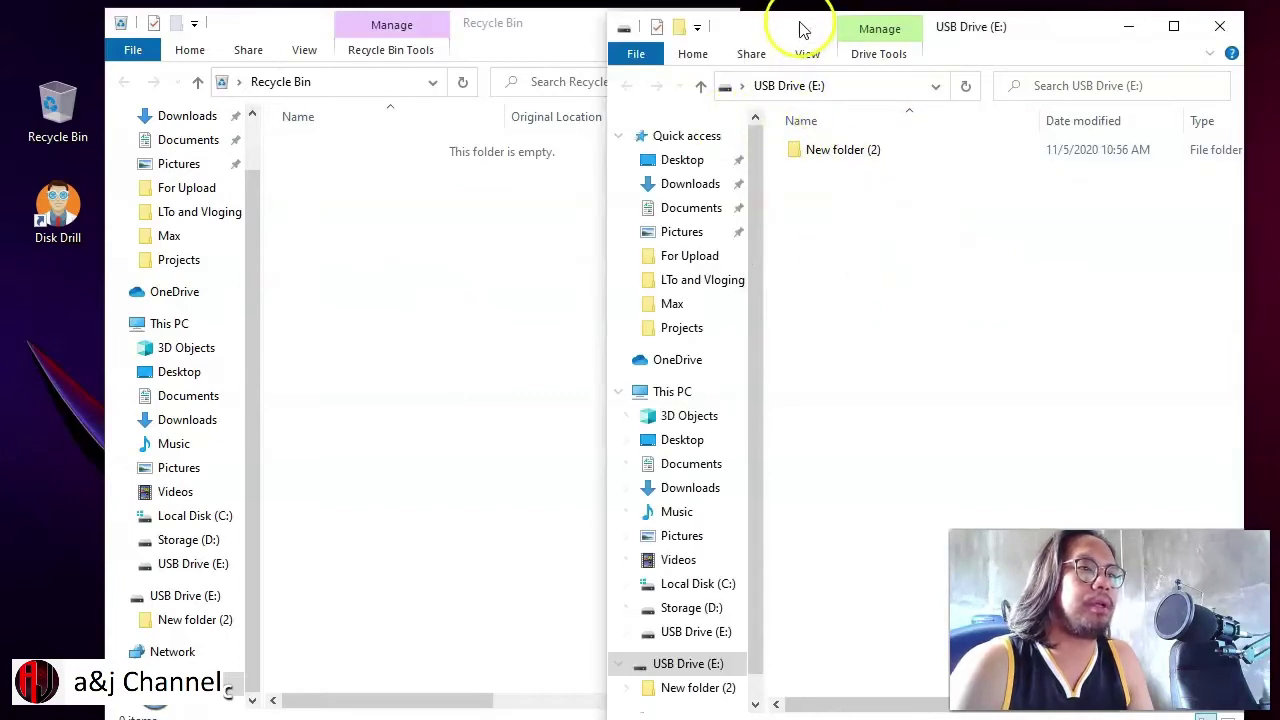
{"action": "left_click_drag", "start_coordinate": [799, 22], "coordinate": [797, 14]}
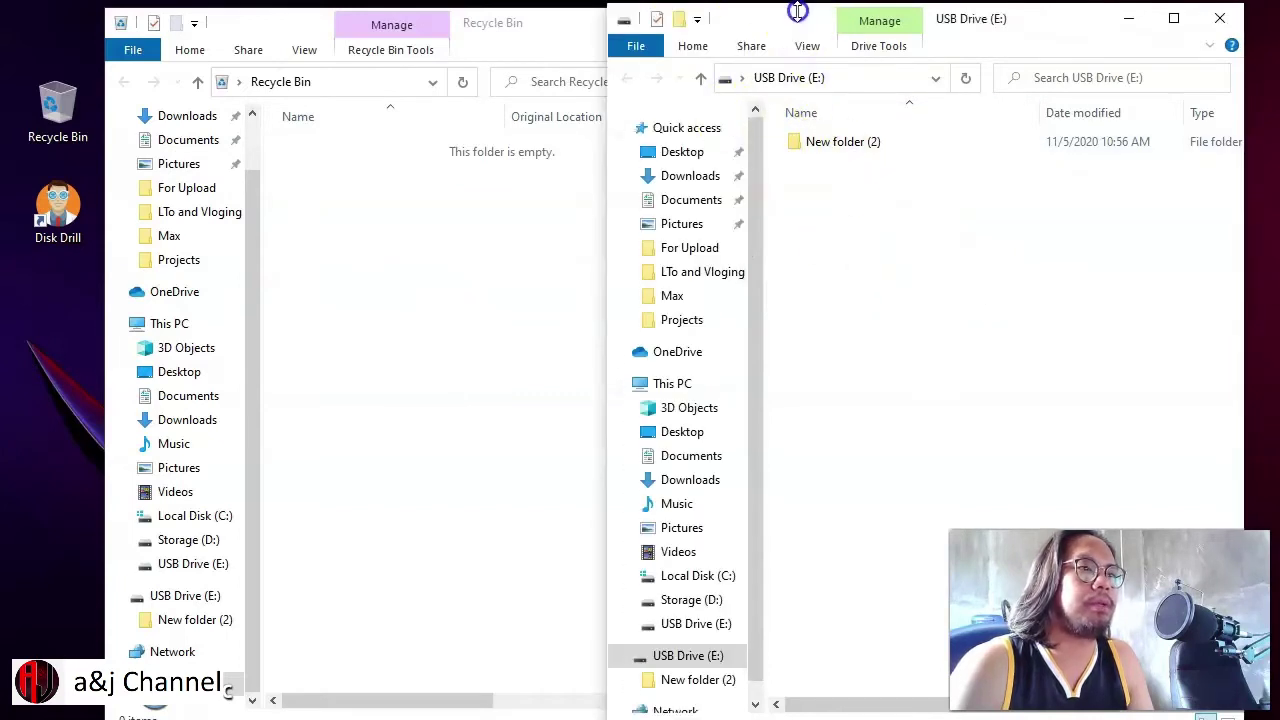
{"action": "left_click", "coordinate": [372, 318]}
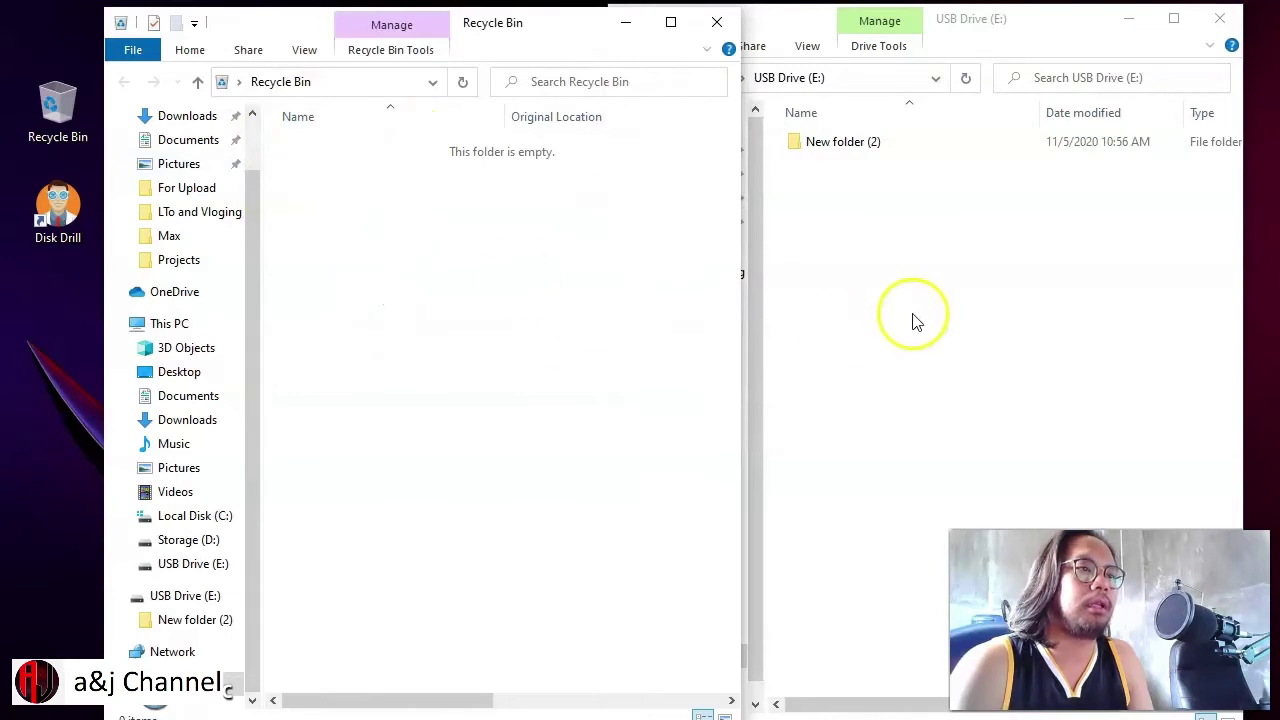
{"action": "left_click", "coordinate": [958, 333]}
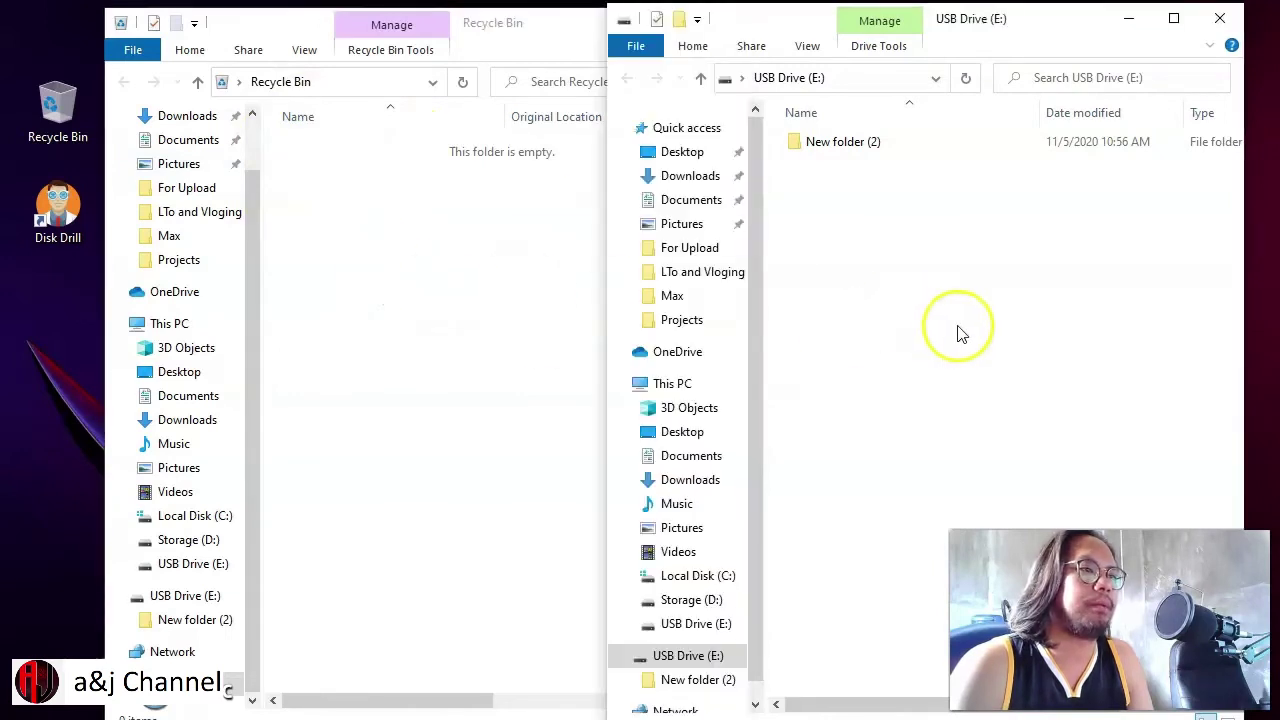
Step: Launch Disk Drill from its desktop shortcut
{"action": "left_click", "coordinate": [60, 208]}
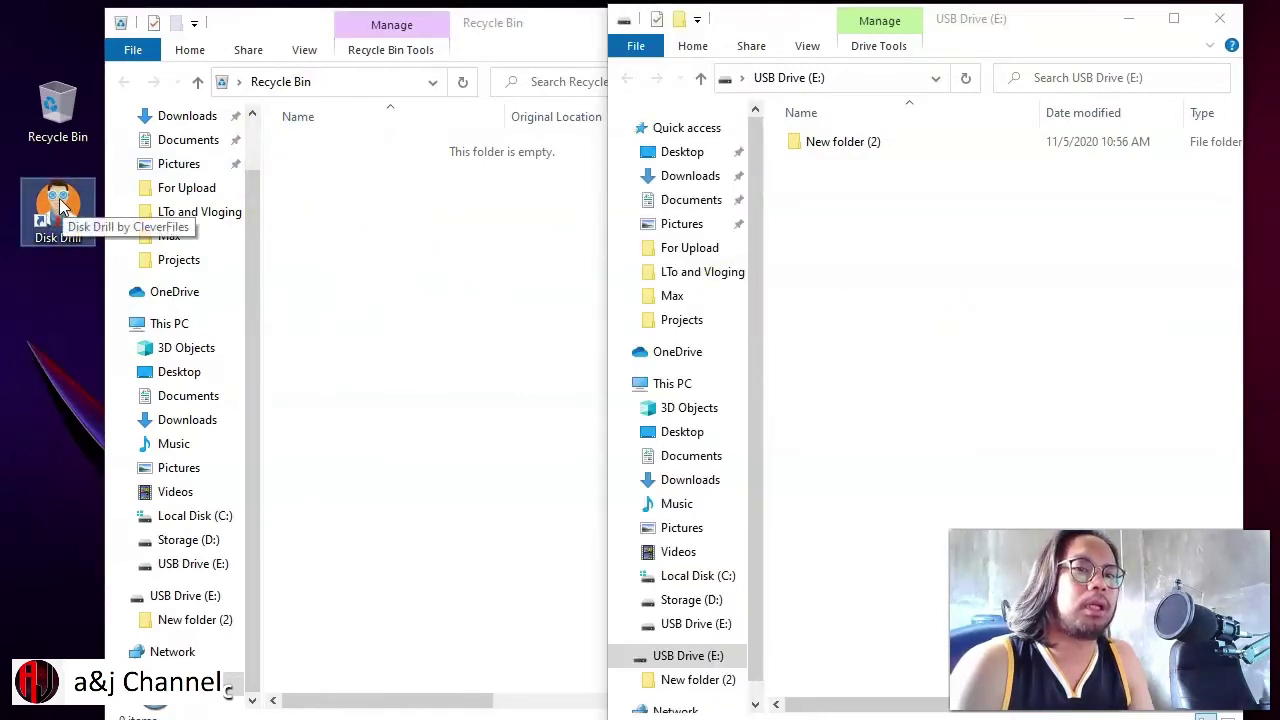
{"action": "double_click", "coordinate": [60, 205]}
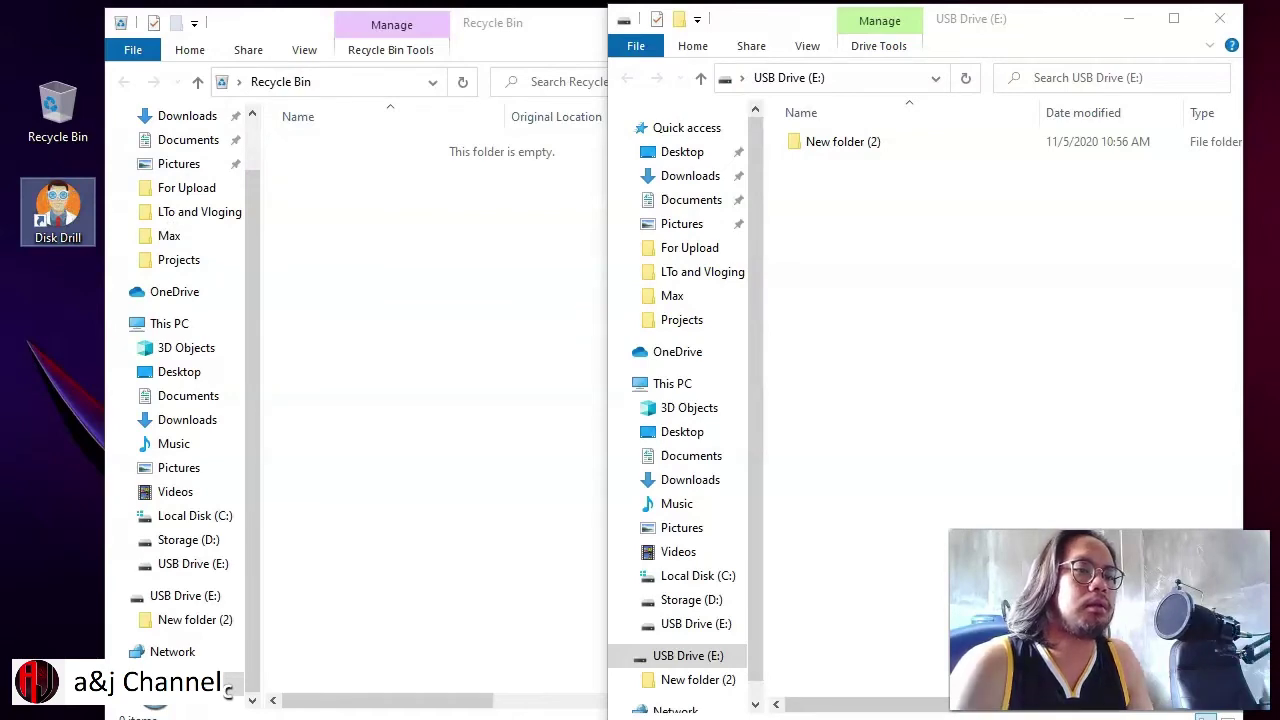
{"action": "left_click", "coordinate": [502, 540]}
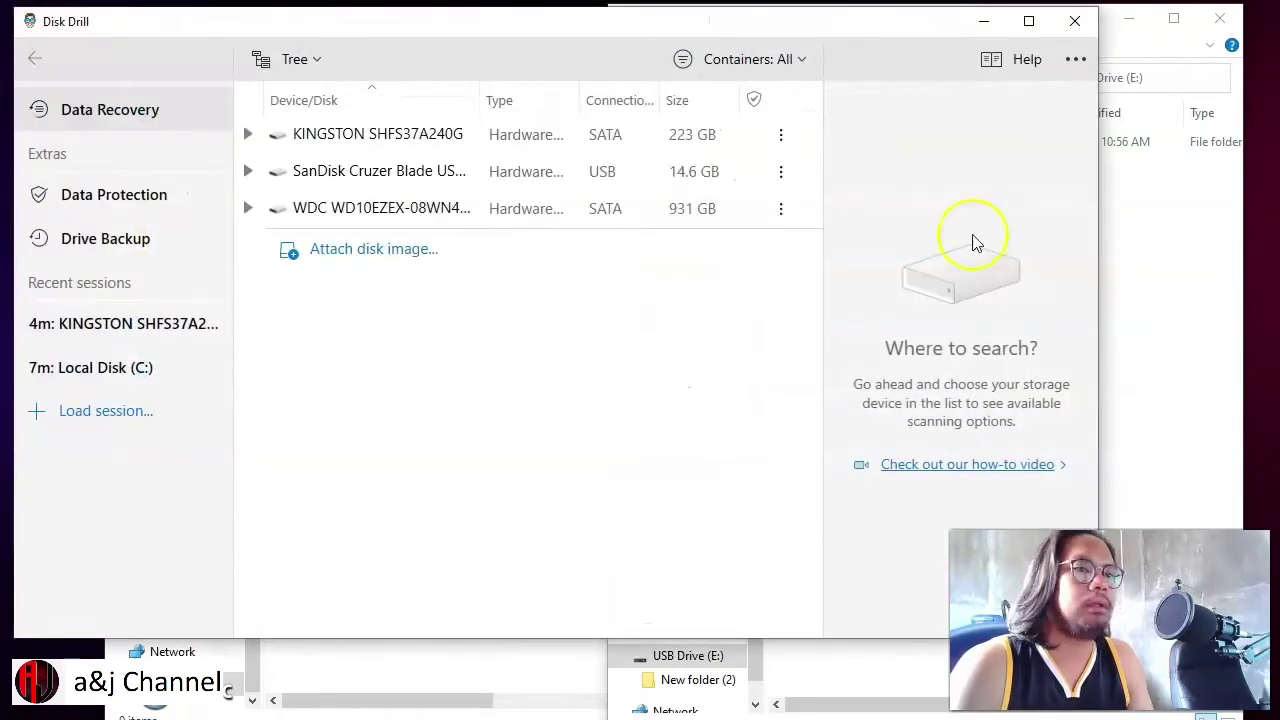
Step: Scan the SanDisk Cruzer Blade USB device for lost data using all recovery methods
{"action": "left_click_drag", "start_coordinate": [560, 36], "coordinate": [572, 124]}
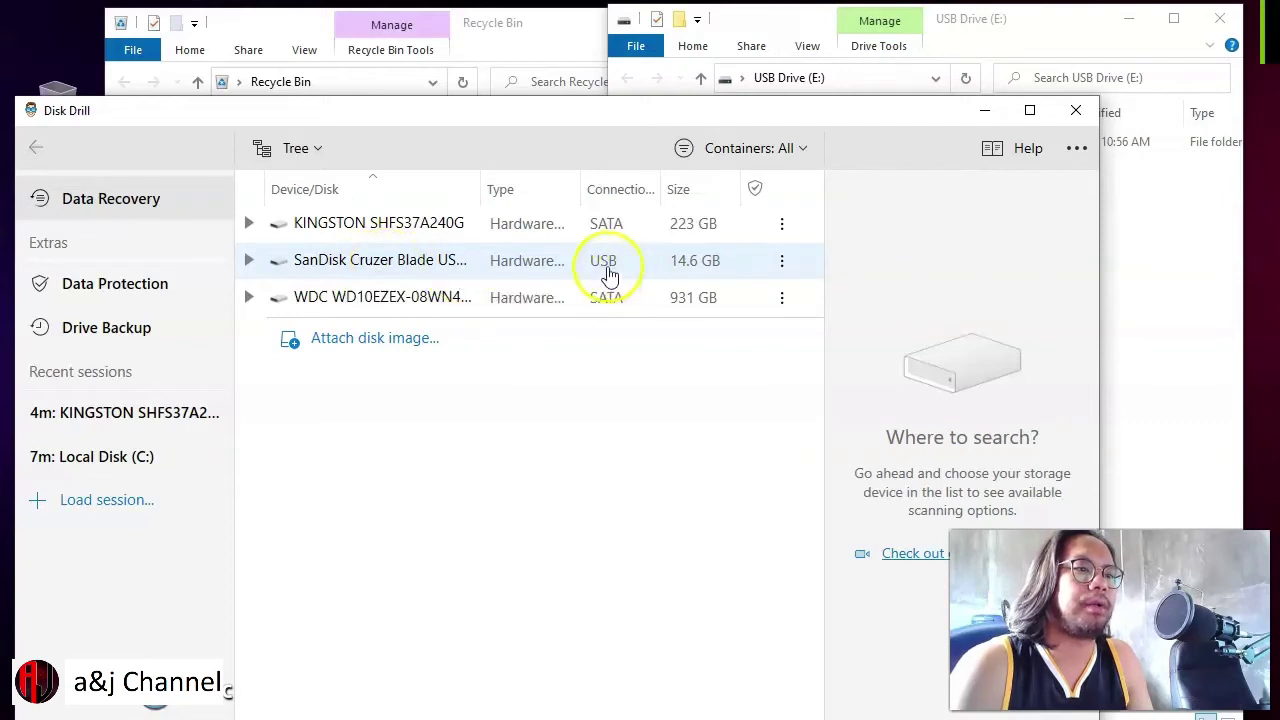
{"action": "left_click", "coordinate": [409, 268]}
{"action": "left_click_drag", "start_coordinate": [780, 118], "coordinate": [744, 52]}
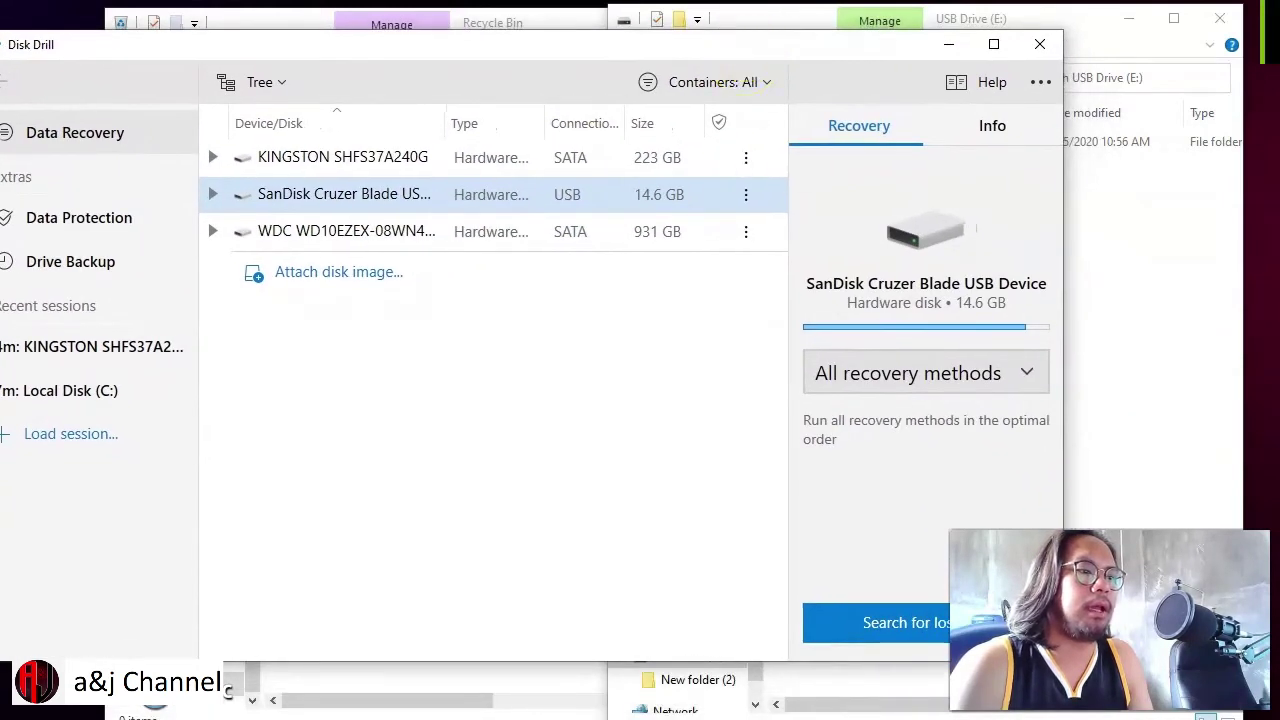
{"action": "left_click", "coordinate": [910, 636]}
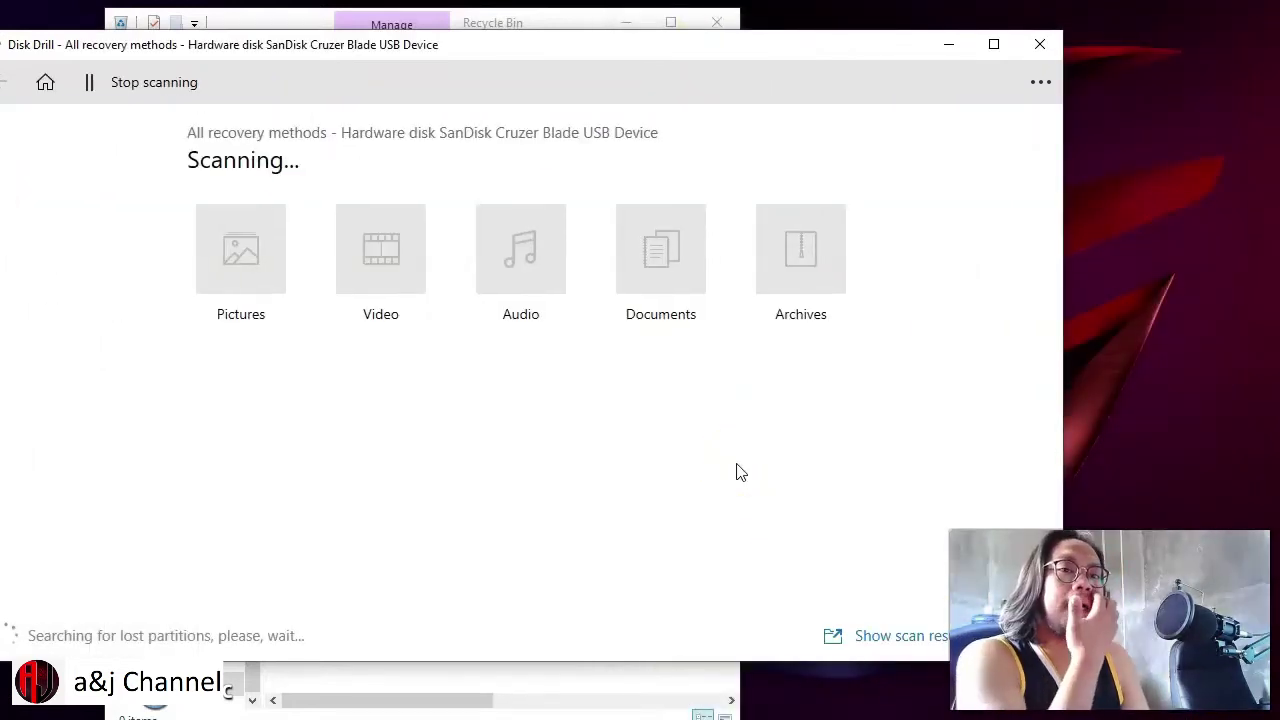
Step: After the scan finds 6285 files, list the 547 found pictures, then bring Recycle Bin forward
{"action": "left_click_drag", "start_coordinate": [744, 63], "coordinate": [778, 60]}
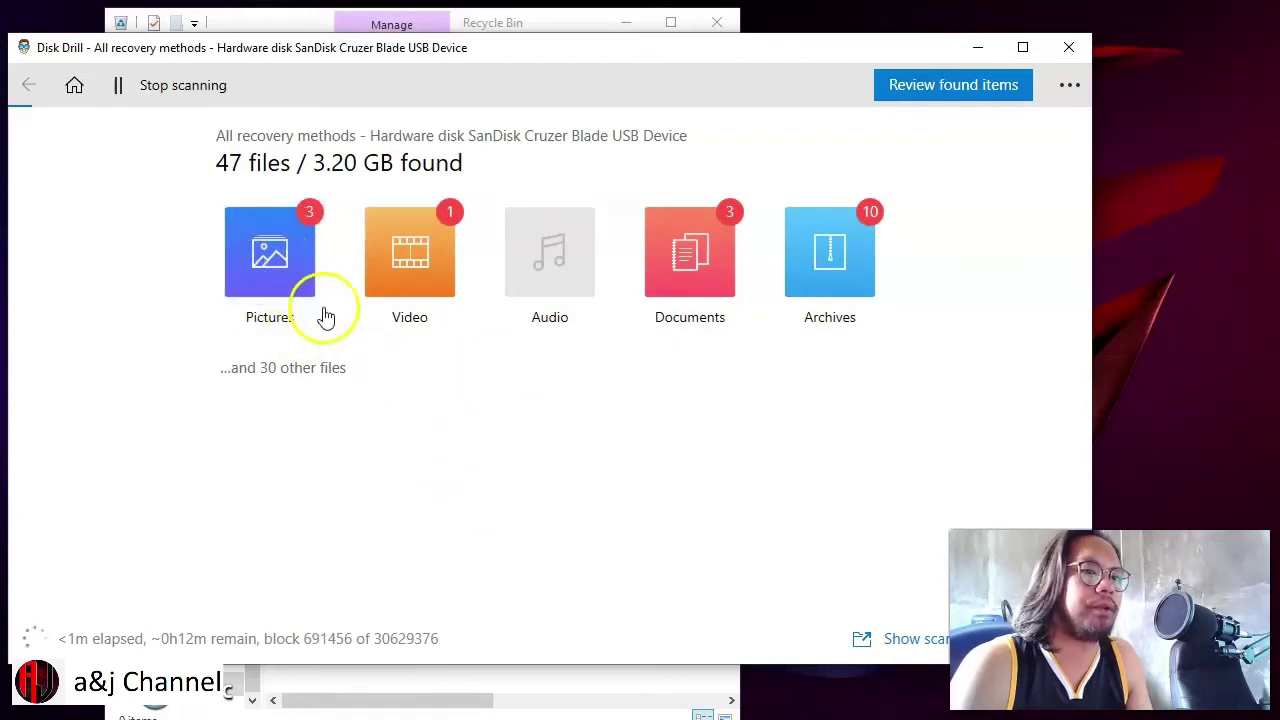
{"action": "left_click_drag", "start_coordinate": [818, 47], "coordinate": [878, 67]}
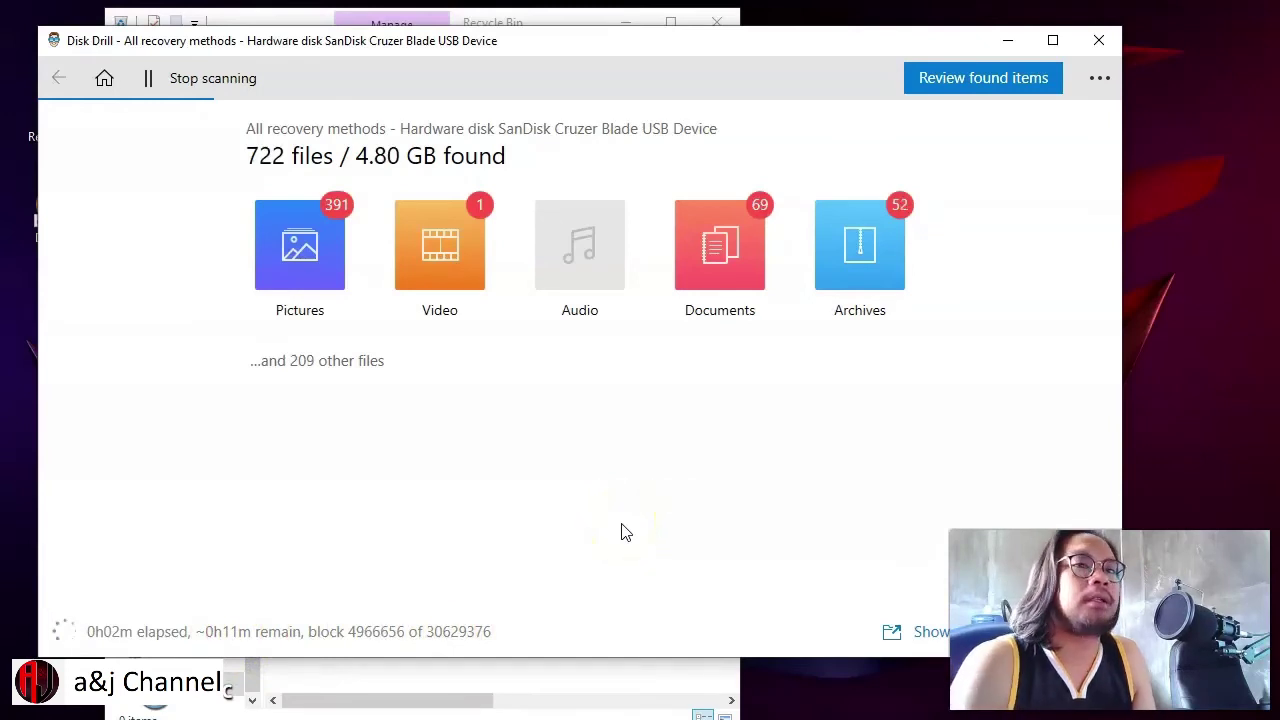
{"action": "left_click_drag", "start_coordinate": [820, 45], "coordinate": [881, 38]}
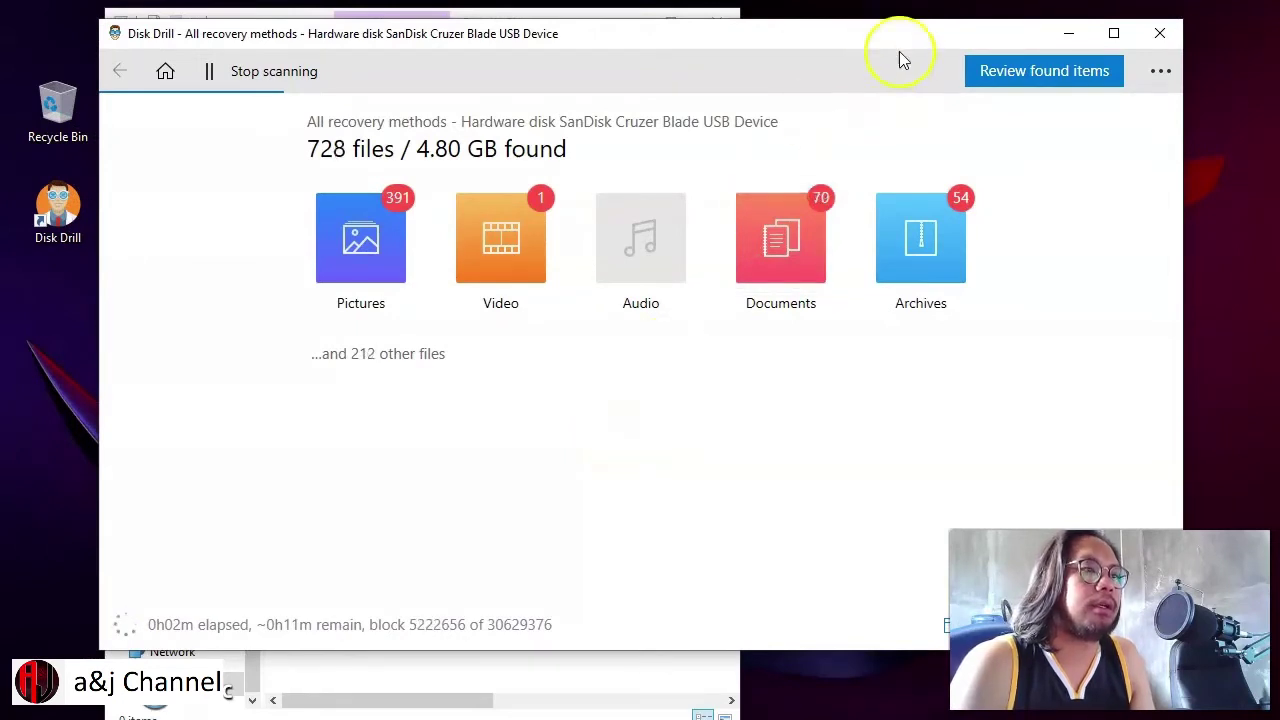
{"action": "mouse_move", "coordinate": [893, 34]}
{"action": "left_mouse_down"}
{"action": "mouse_move", "coordinate": [851, 43]}
{"action": "mouse_move", "coordinate": [889, 43]}
{"action": "left_mouse_up"}
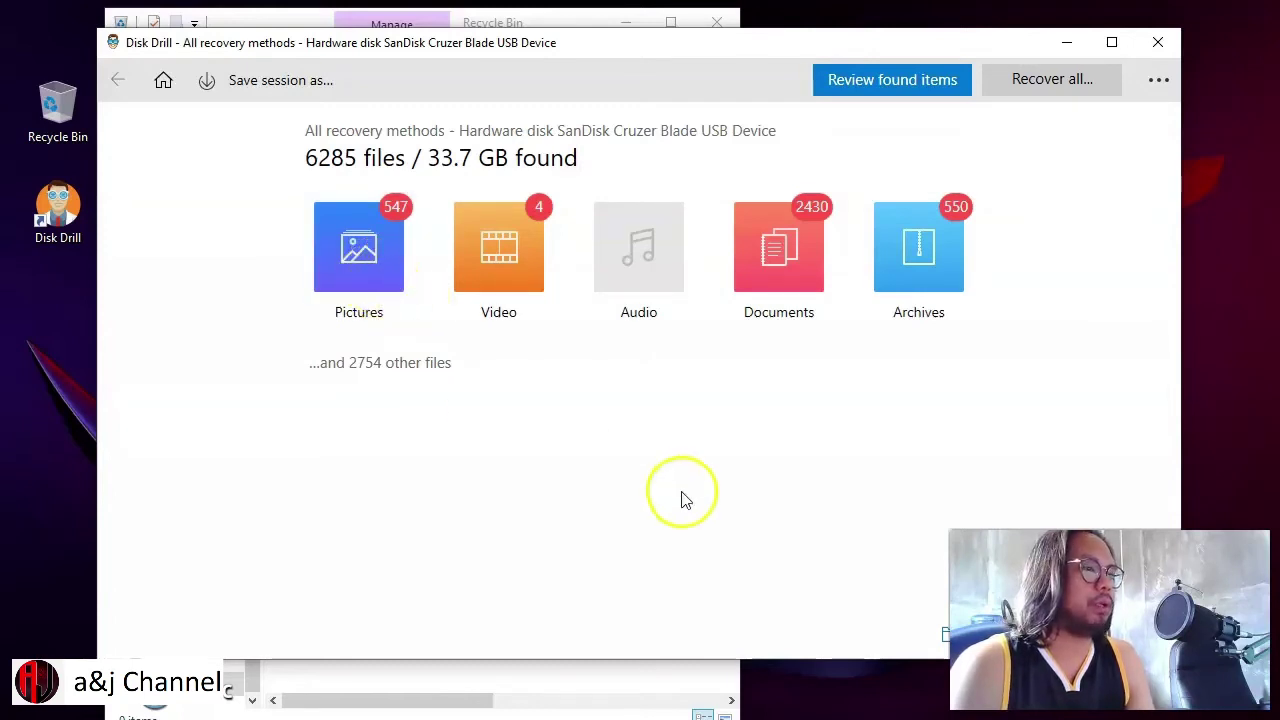
{"action": "left_click", "coordinate": [351, 277]}
{"action": "left_click_drag", "start_coordinate": [614, 45], "coordinate": [722, 65]}
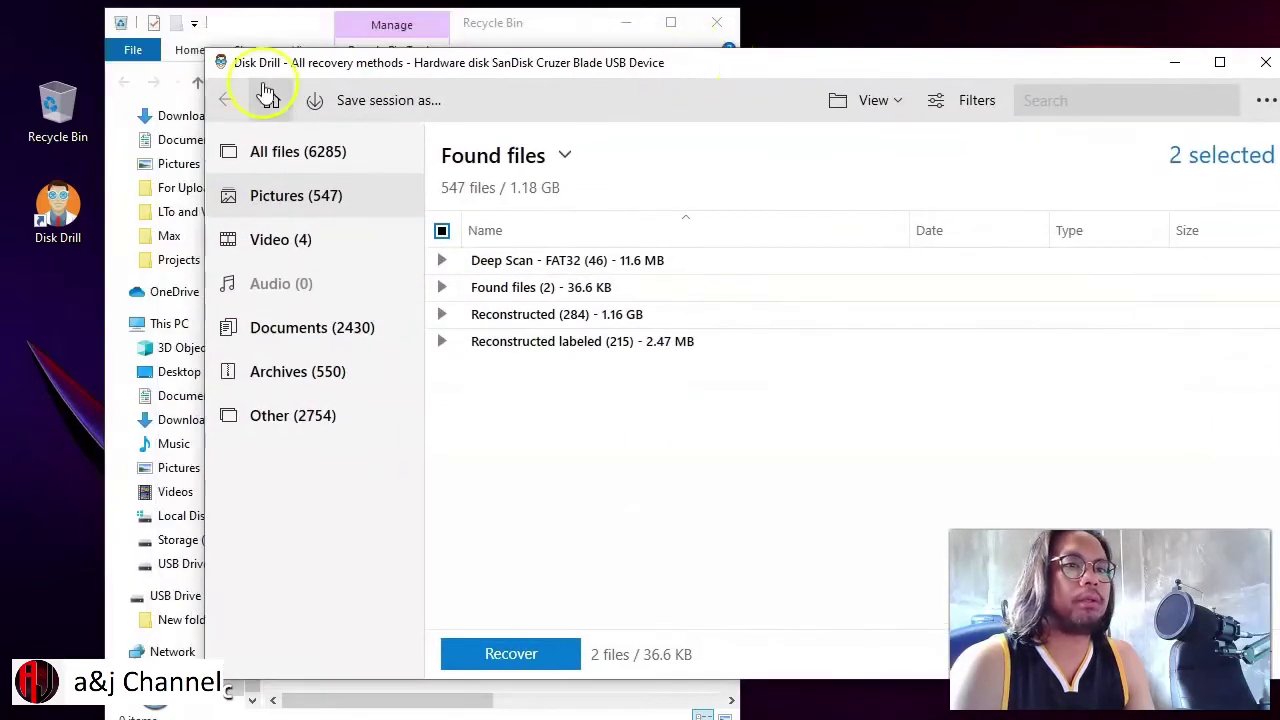
{"action": "left_click", "coordinate": [493, 38]}
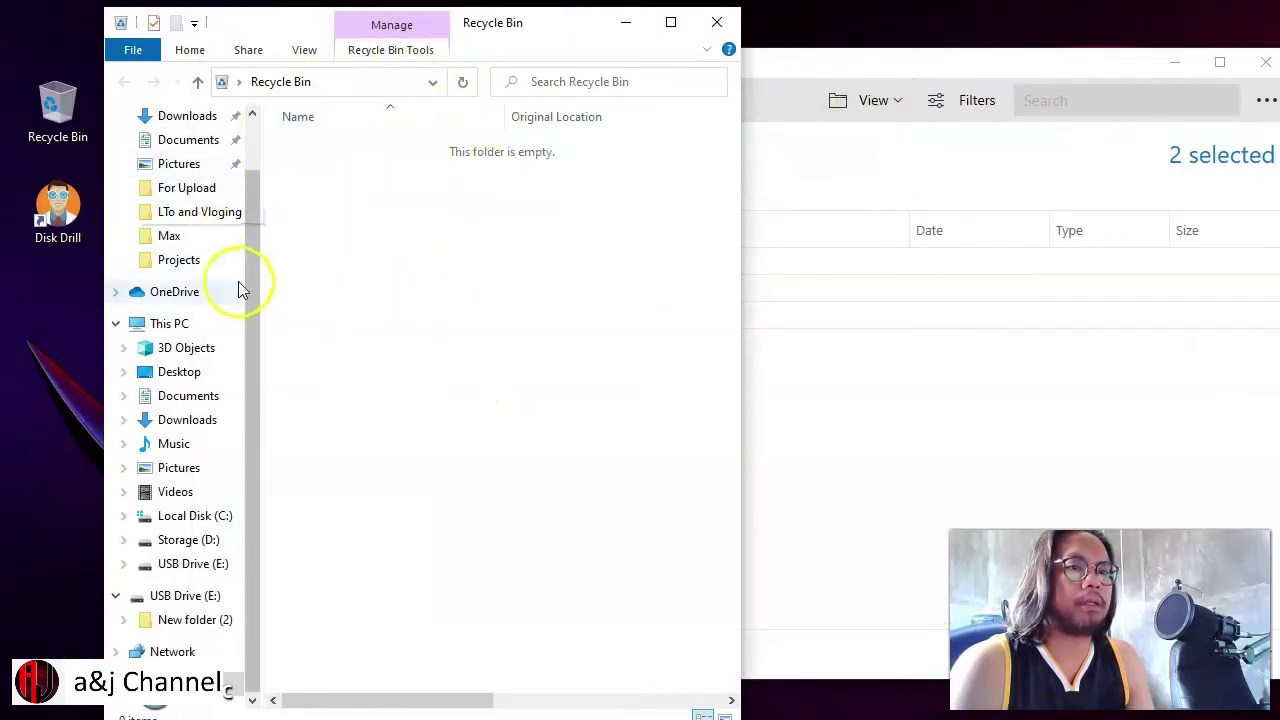
Step: Show USB Drive (E:) holding only New folder (2) in Explorer, then return to Disk Drill
{"action": "left_click", "coordinate": [188, 596]}
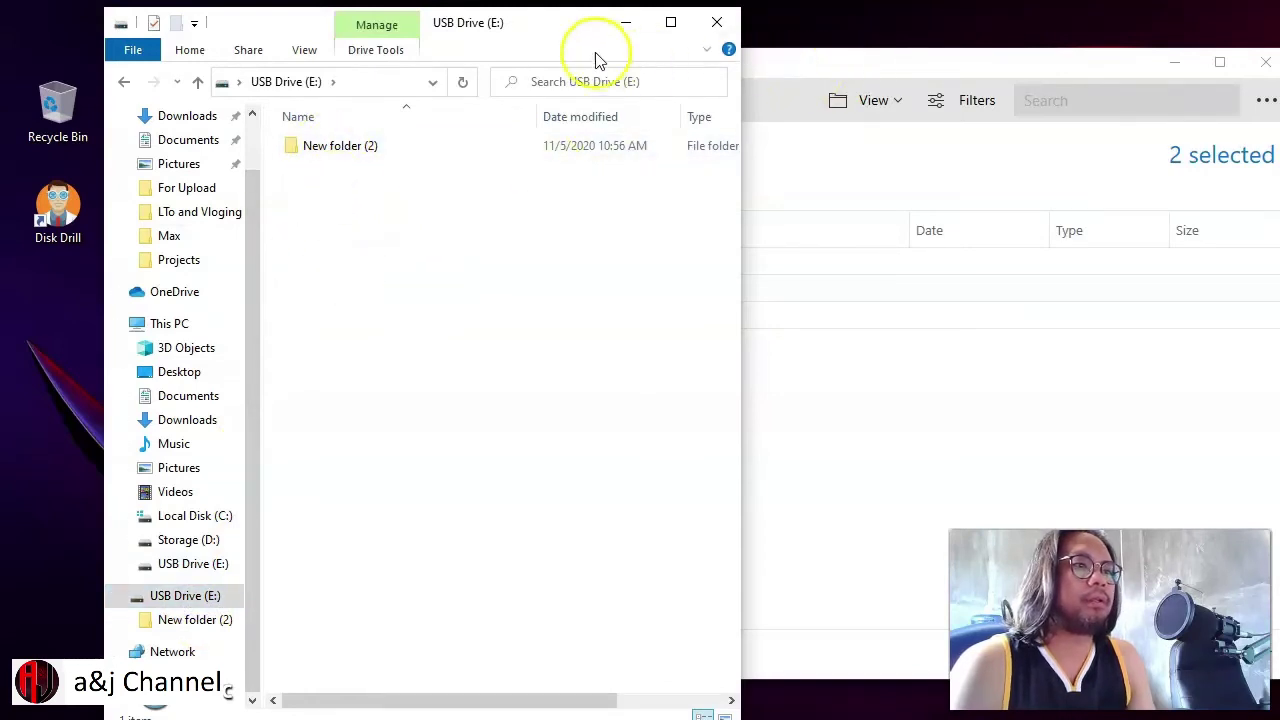
{"action": "left_click_drag", "start_coordinate": [537, 24], "coordinate": [452, 20]}
{"action": "left_click_drag", "start_coordinate": [750, 75], "coordinate": [770, 57]}
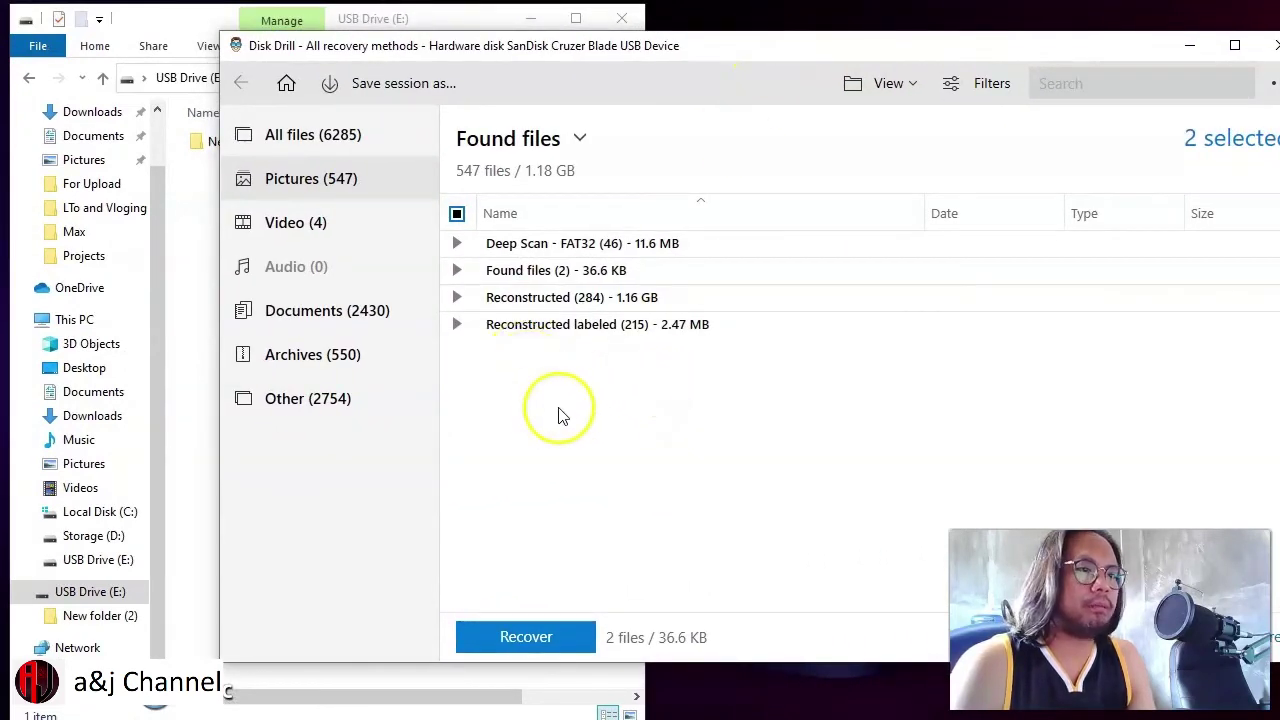
Step: Under Found files > USB Drive (E), mark only _ogo.png and logo box.jpg for recovery
{"action": "left_click", "coordinate": [456, 272]}
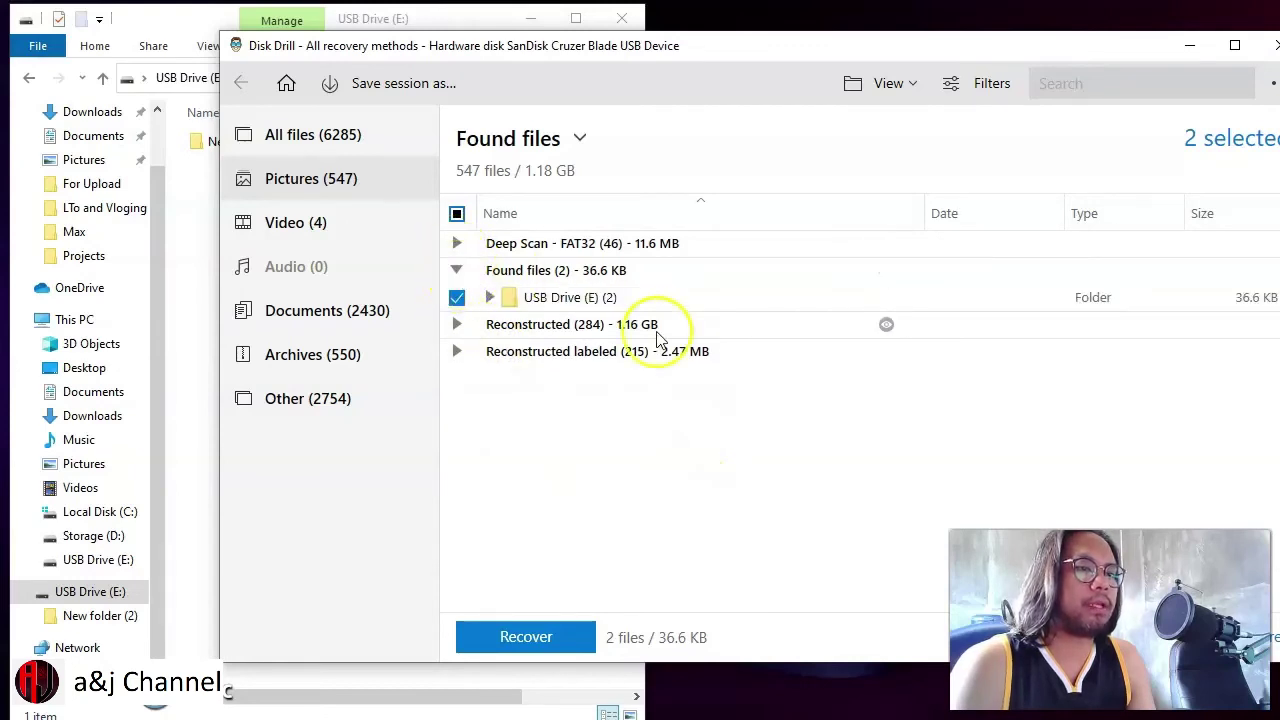
{"action": "left_click", "coordinate": [489, 297]}
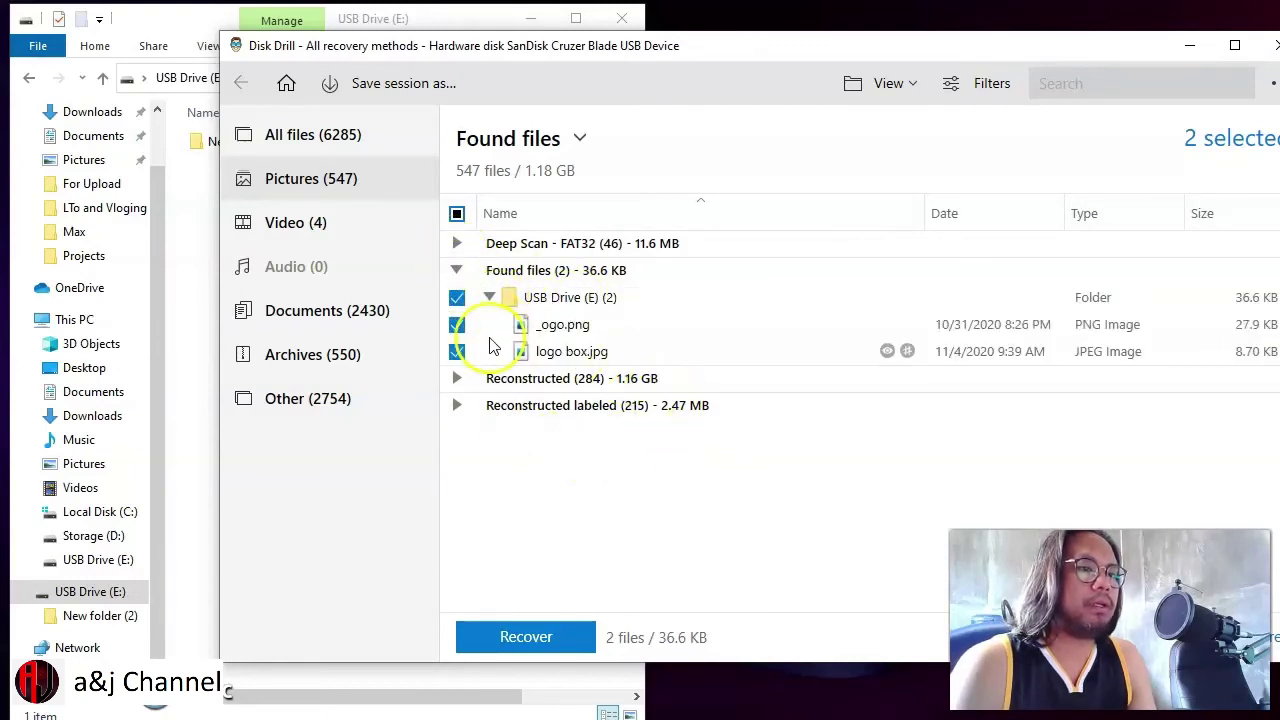
{"action": "left_click", "coordinate": [456, 297]}
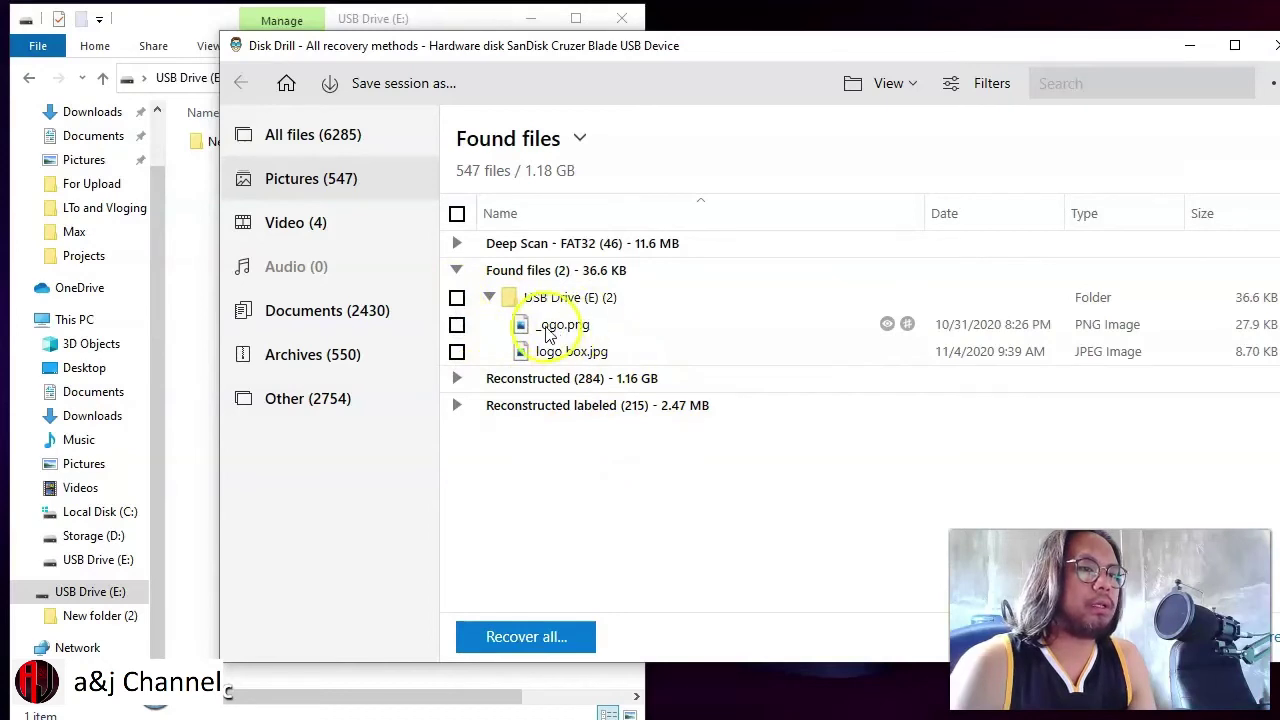
{"action": "left_click", "coordinate": [456, 325]}
{"action": "left_click", "coordinate": [457, 351]}
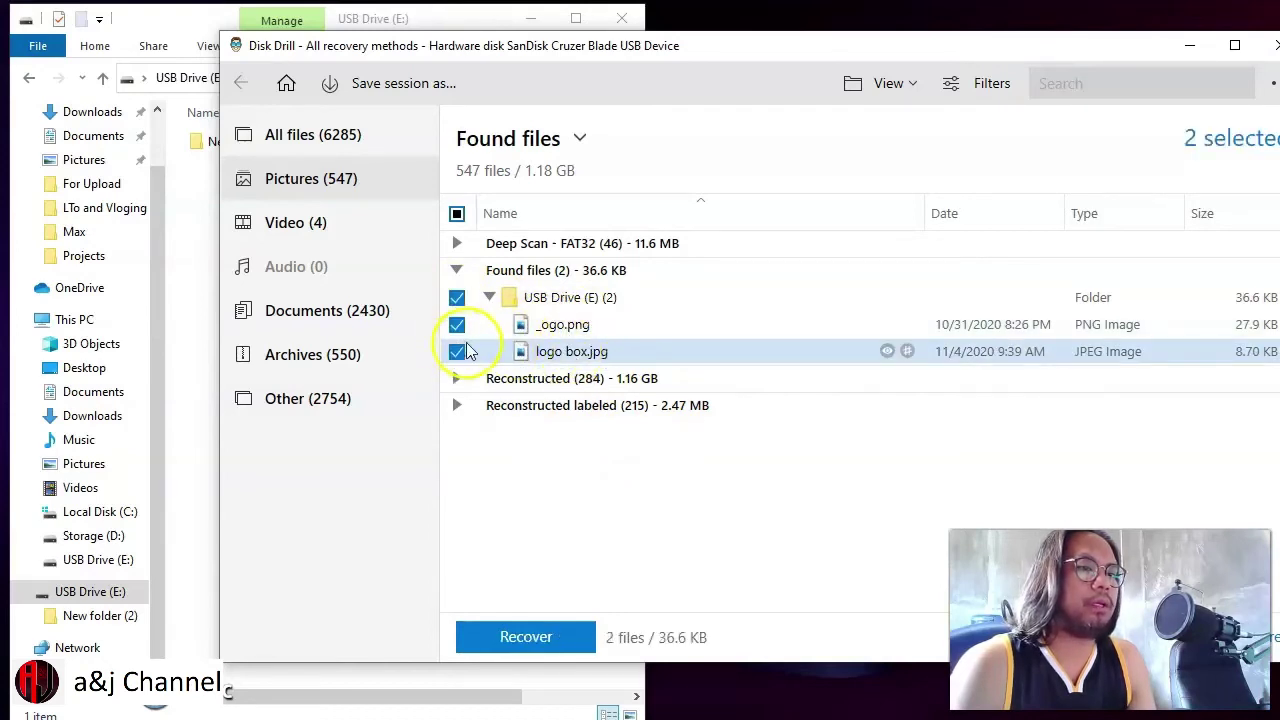
Step: Preview the _ogo.png and logo box.jpg images and open the _ogo.png file options
{"action": "left_click", "coordinate": [889, 326]}
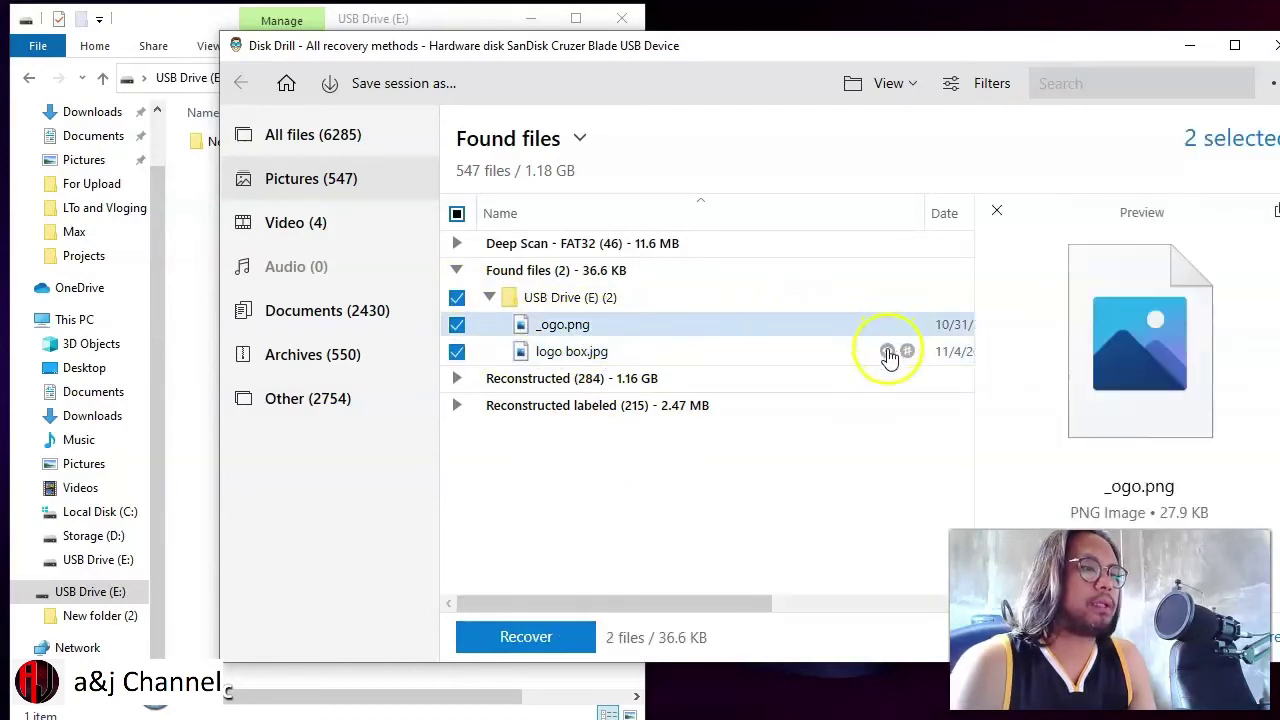
{"action": "left_click", "coordinate": [887, 352]}
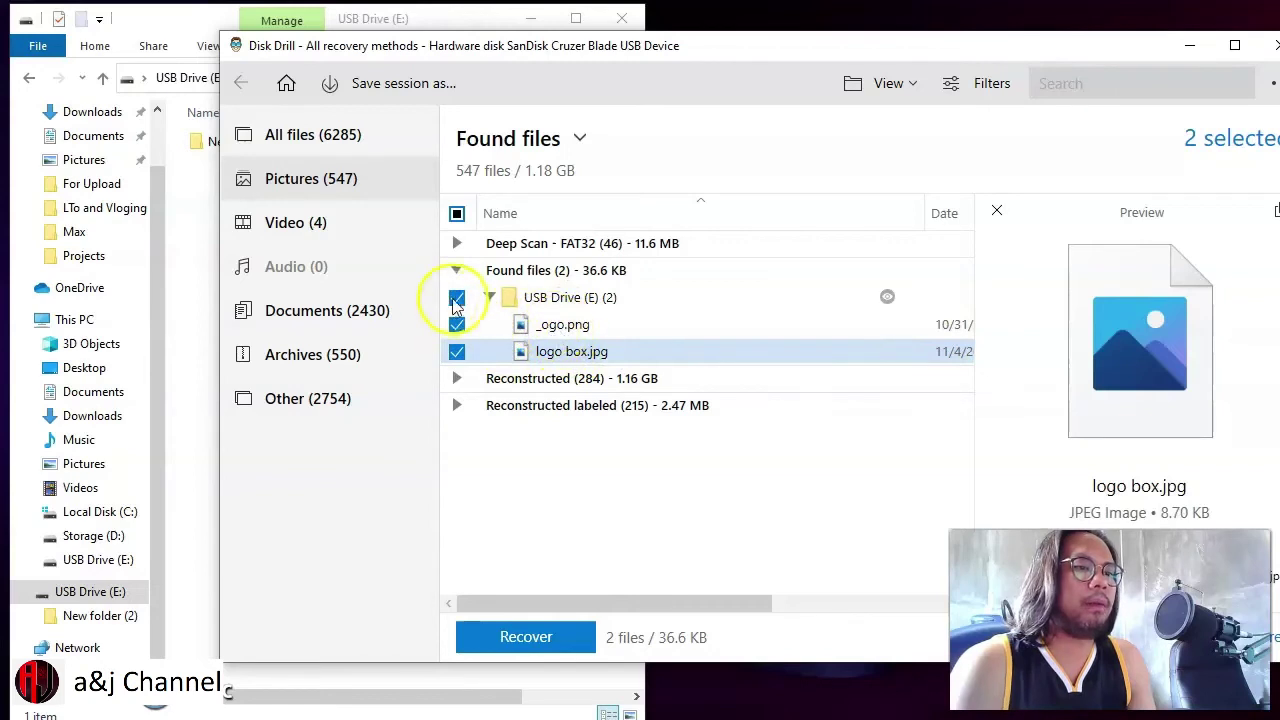
{"action": "right_click", "coordinate": [568, 334]}
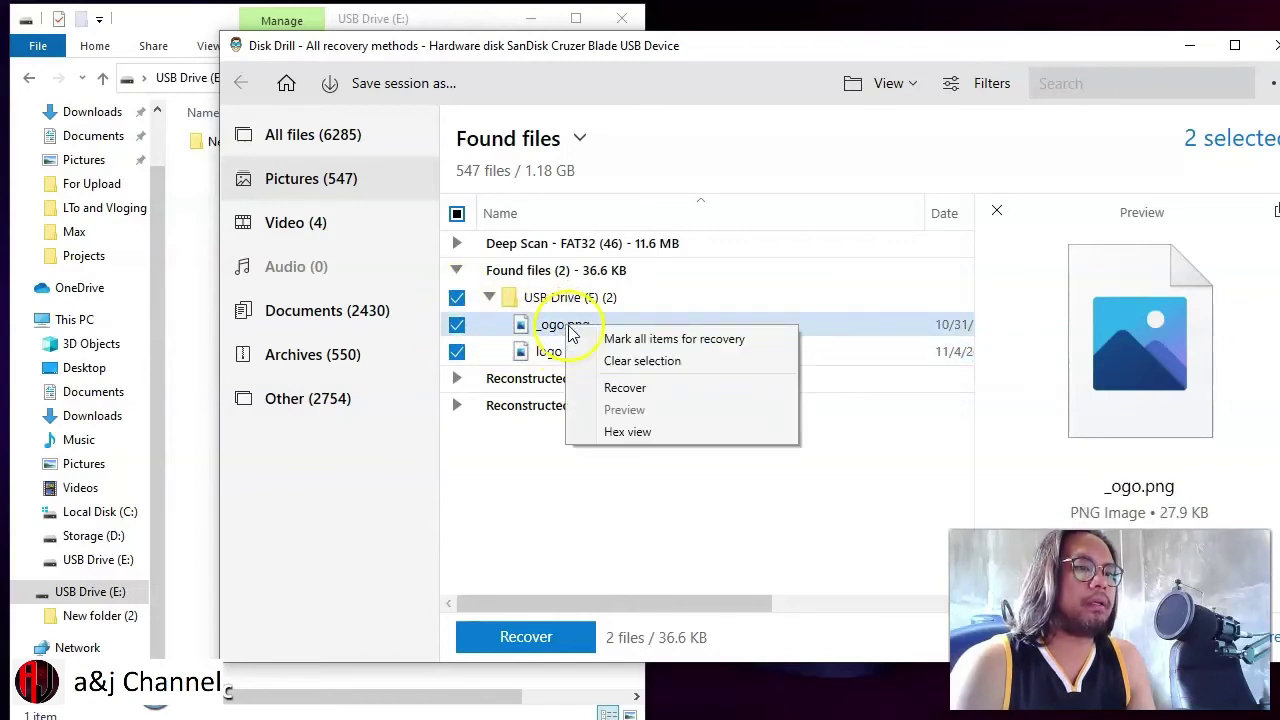
Step: Start recovery and set the destination folder to USB Drive E:\
{"action": "left_click", "coordinate": [698, 390]}
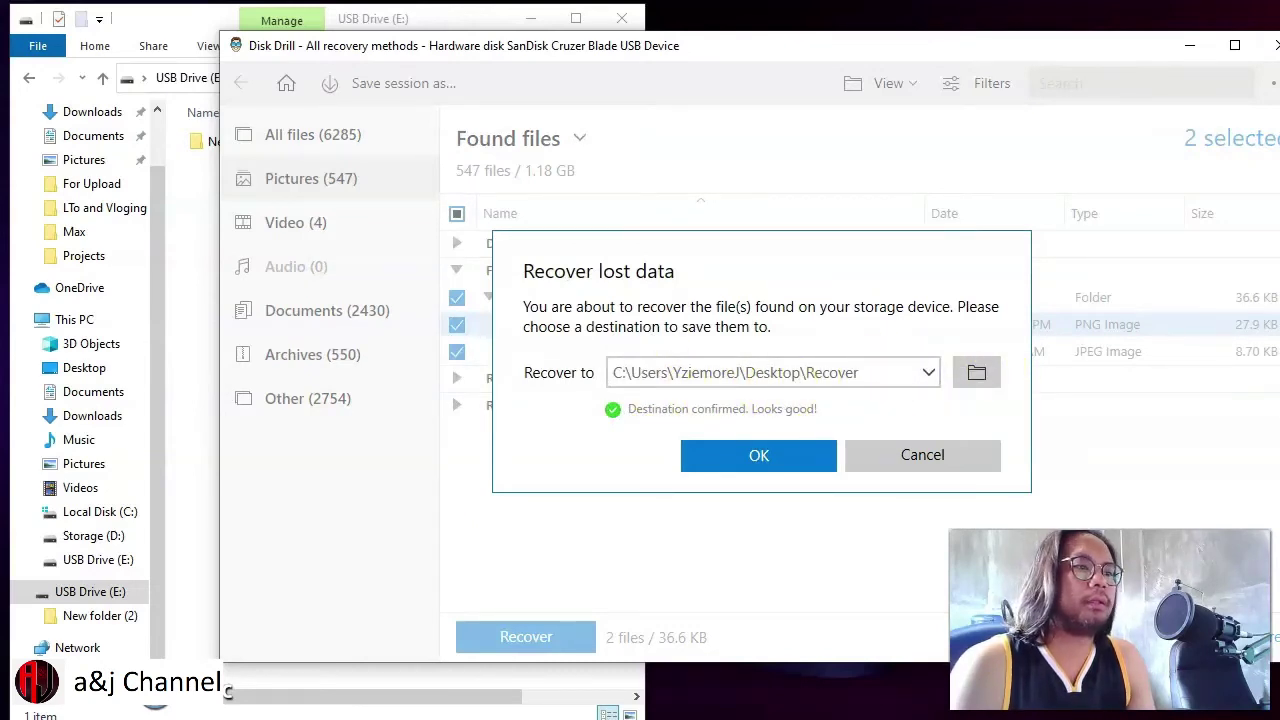
{"action": "left_click", "coordinate": [928, 372]}
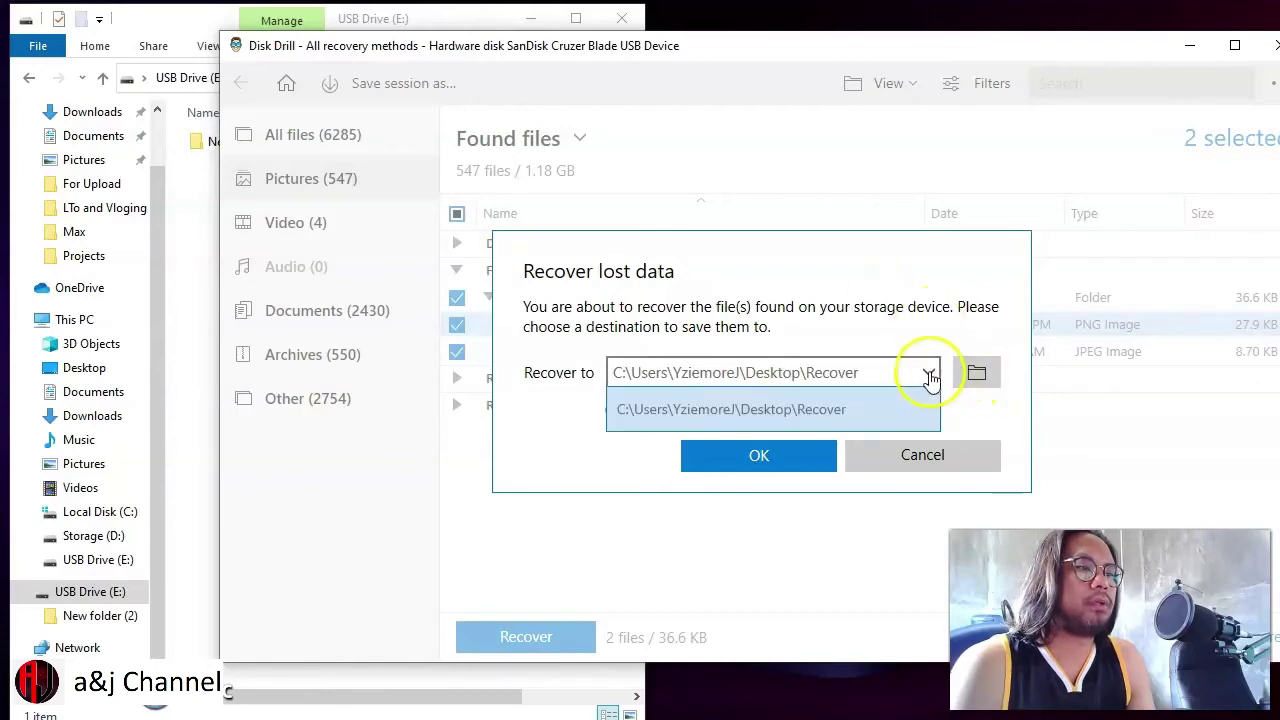
{"action": "left_click", "coordinate": [977, 375]}
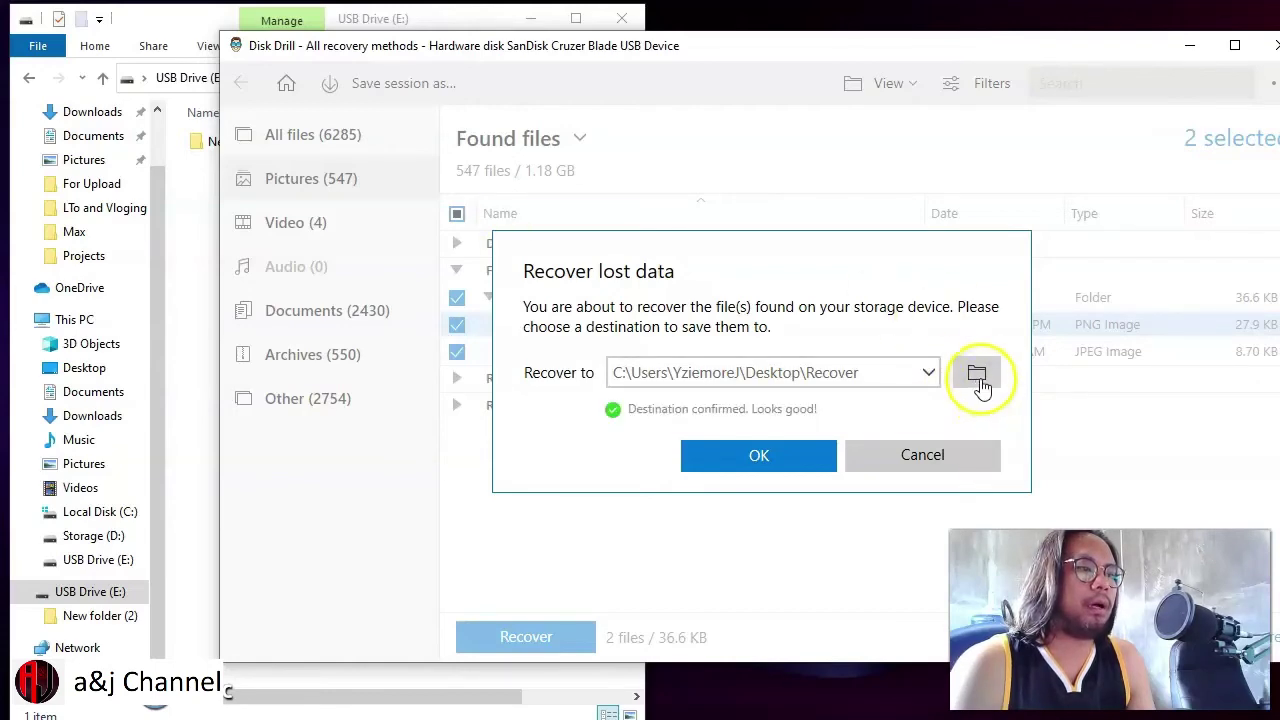
{"action": "left_click", "coordinate": [977, 375]}
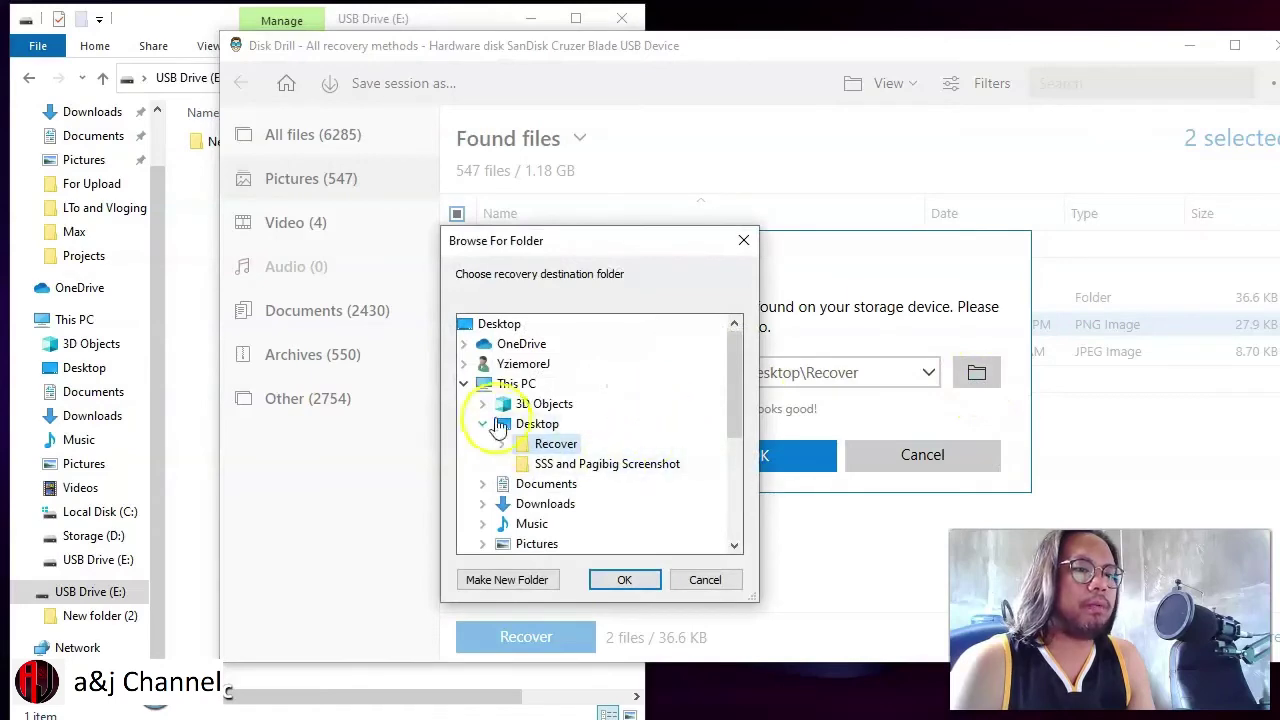
{"action": "left_click", "coordinate": [481, 422]}
{"action": "scroll", "coordinate": [614, 437], "scroll_direction": "down", "scroll_amount": 3}
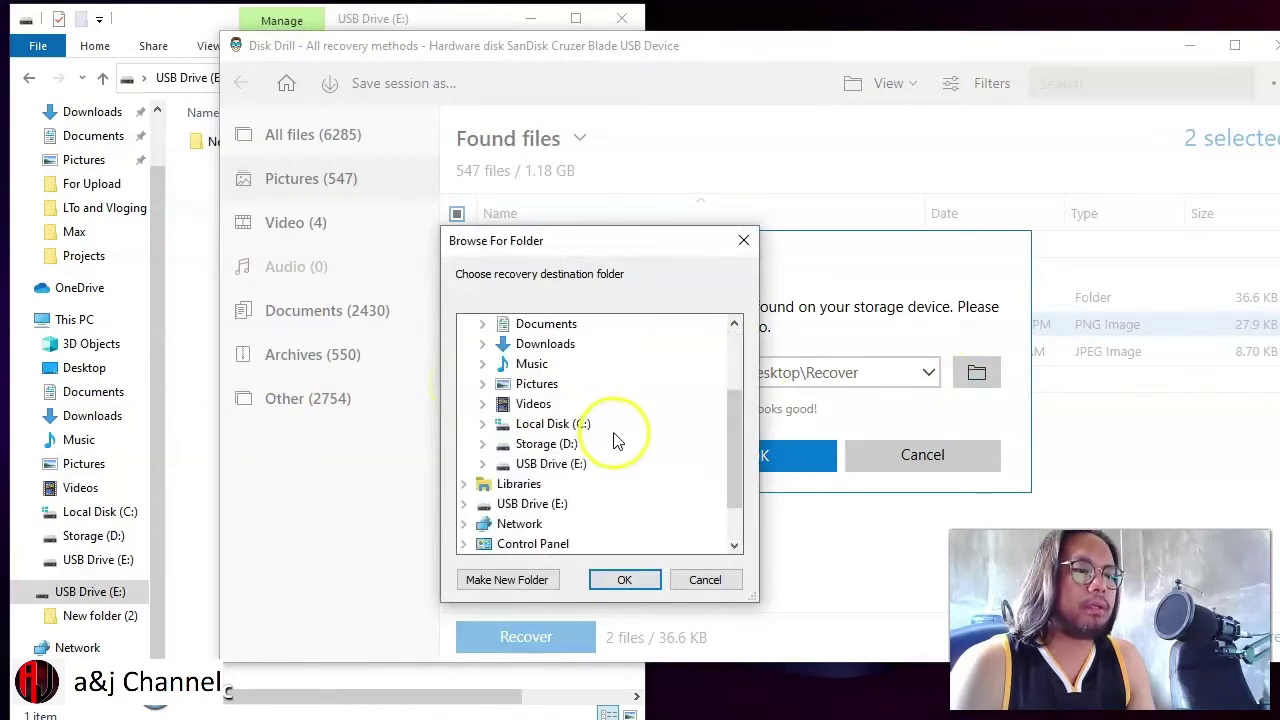
{"action": "left_click", "coordinate": [540, 406]}
{"action": "left_click", "coordinate": [616, 582]}
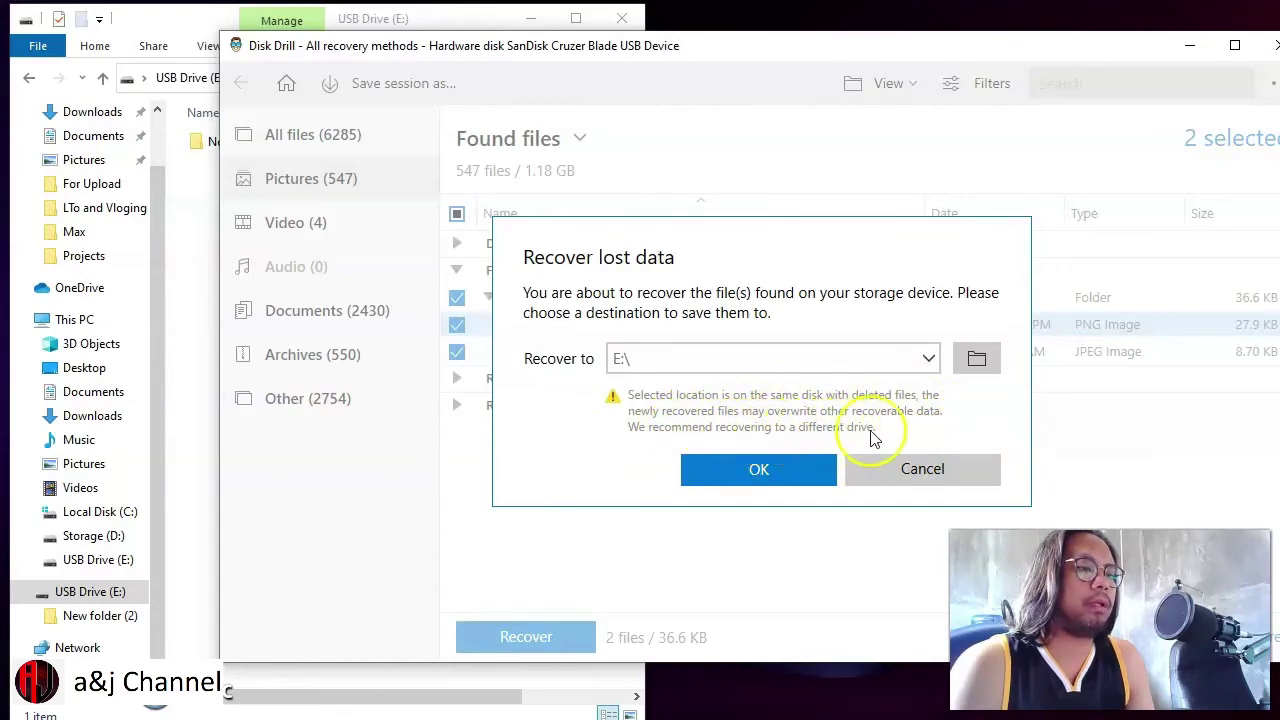
Step: Open the Desktop Recover folder and delete the leftover Users folder inside it
{"action": "left_click", "coordinate": [997, 362]}
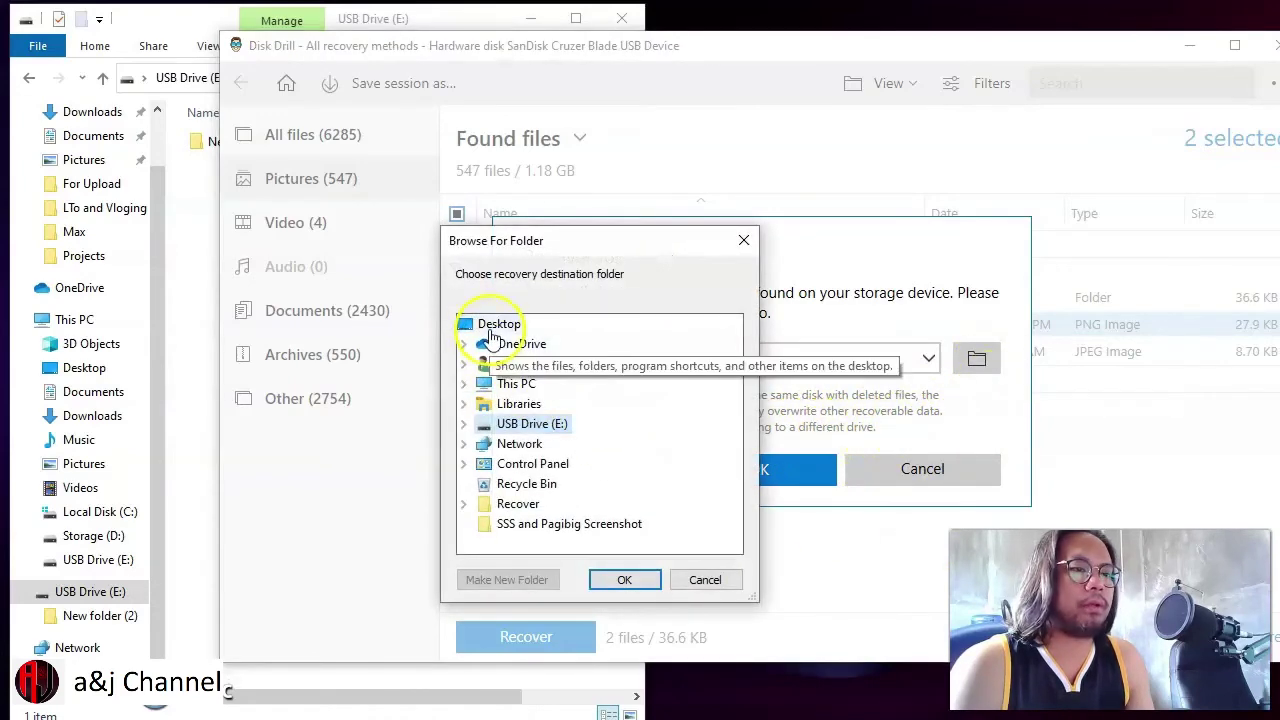
{"action": "double_click", "coordinate": [518, 503]}
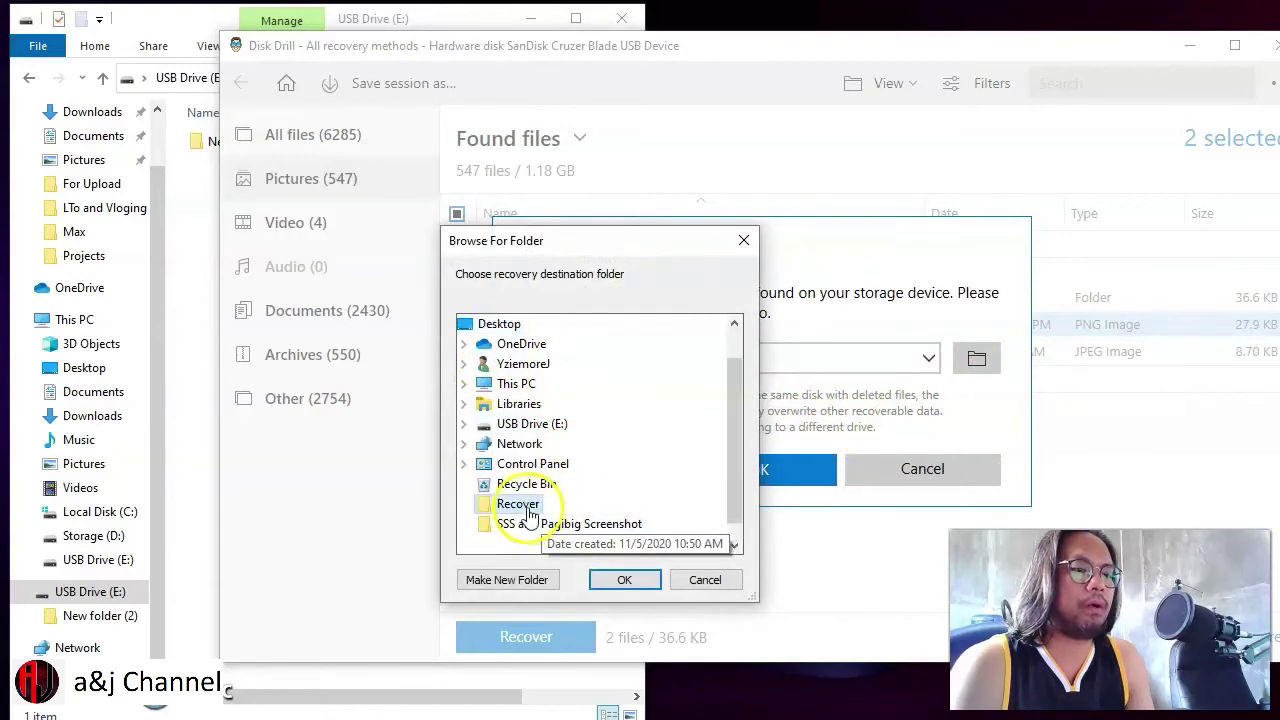
{"action": "left_click", "coordinate": [624, 579]}
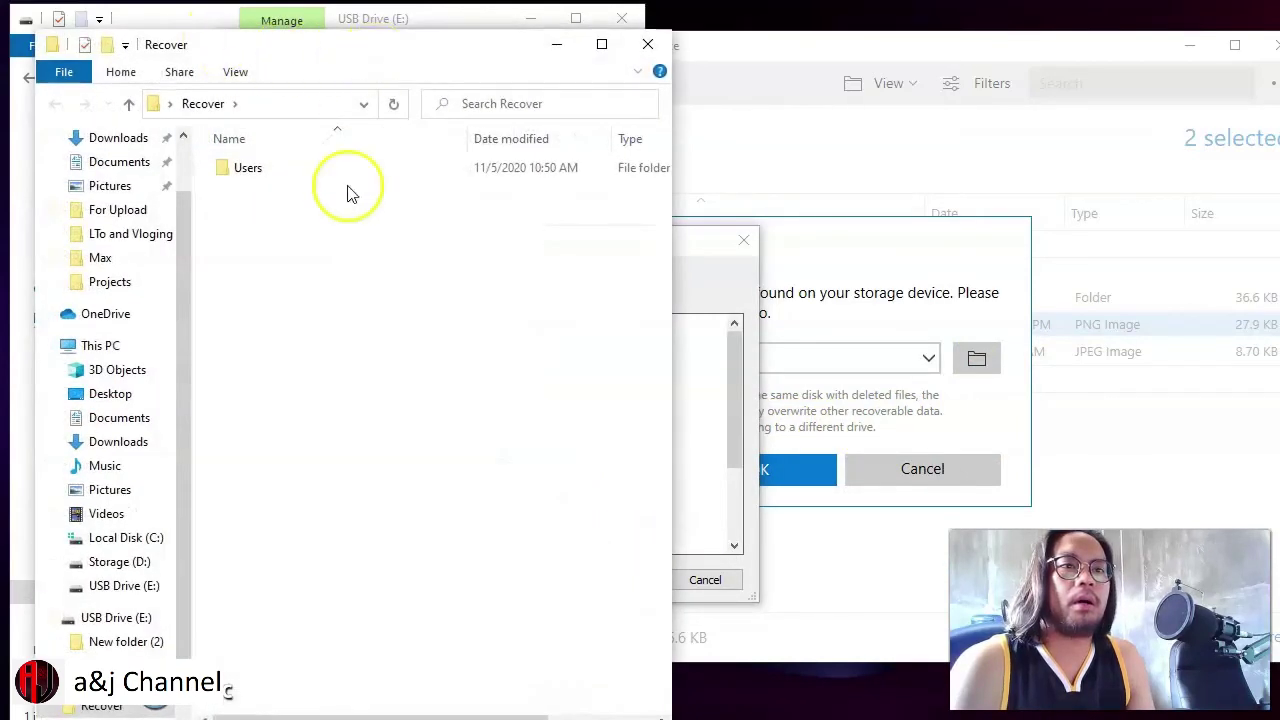
{"action": "left_click_drag", "start_coordinate": [435, 62], "coordinate": [977, 57]}
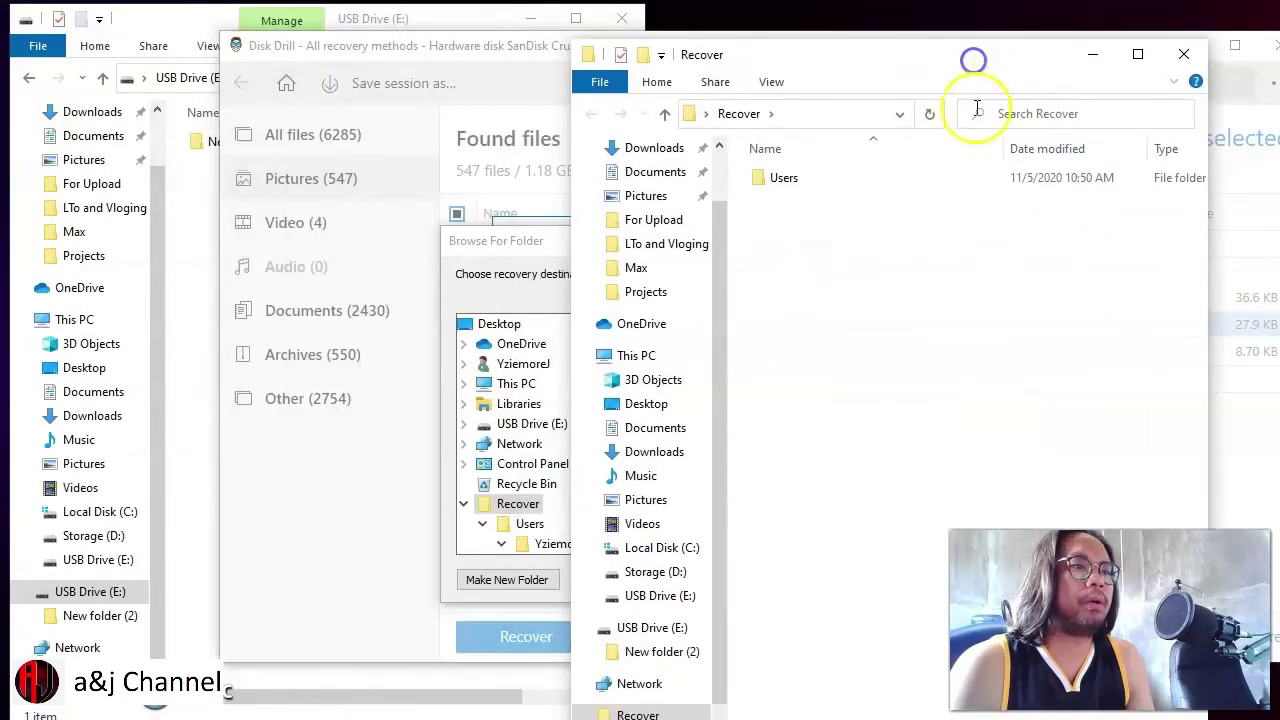
{"action": "left_click_drag", "start_coordinate": [871, 251], "coordinate": [794, 177]}
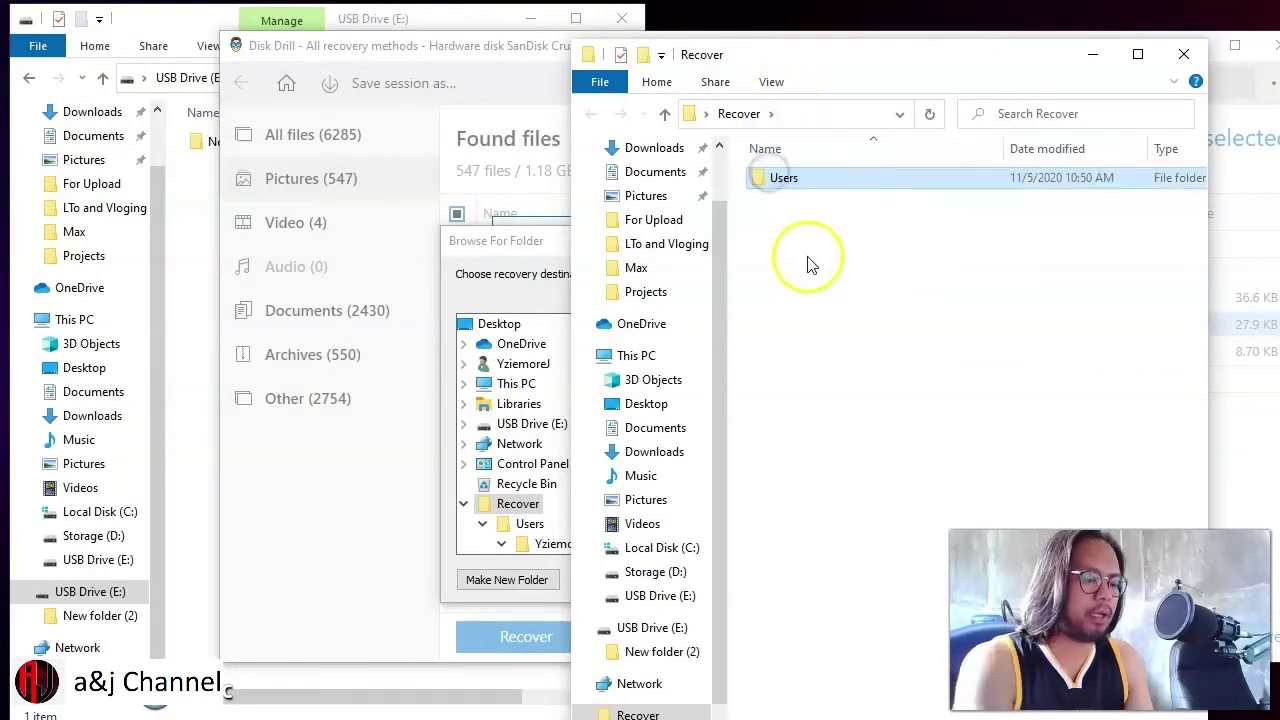
{"action": "key", "text": "Delete"}
Step: Confirm the Desktop\Recover folder as the recovery destination
{"action": "left_click_drag", "start_coordinate": [829, 63], "coordinate": [949, 49]}
{"action": "left_click_drag", "start_coordinate": [659, 247], "coordinate": [429, 181]}
{"action": "left_click", "coordinate": [448, 513]}
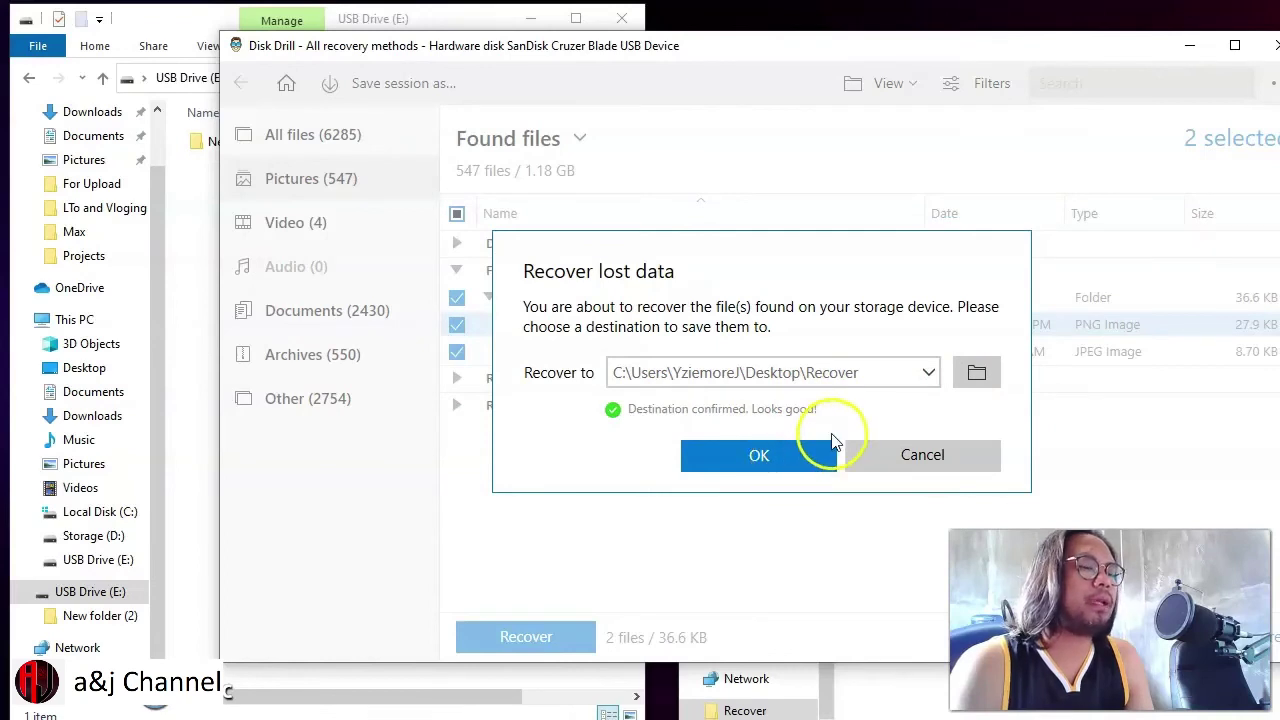
Step: Recover the 2 selected files (36.6 KB) and open the folder holding them
{"action": "left_click", "coordinate": [778, 465]}
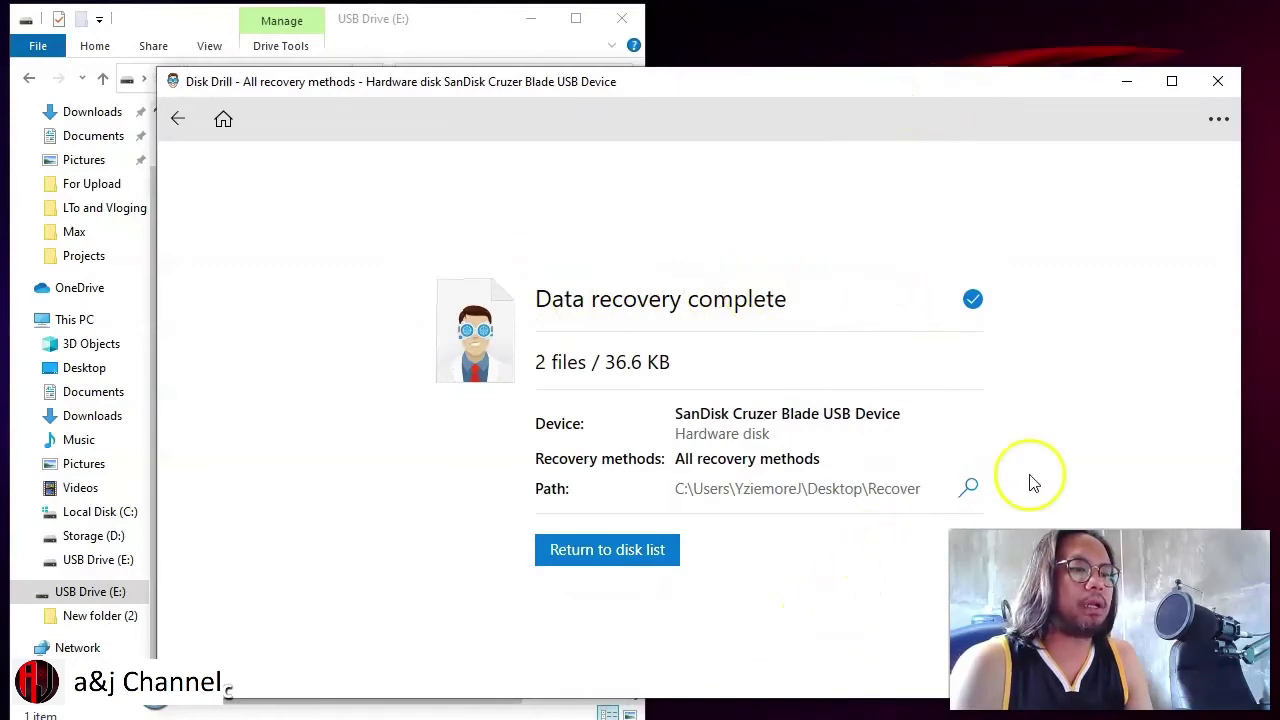
{"action": "left_click", "coordinate": [971, 490]}
Step: Browse into Recover > Found files > USB Drive (E) to view the recovered images
{"action": "double_click", "coordinate": [726, 173]}
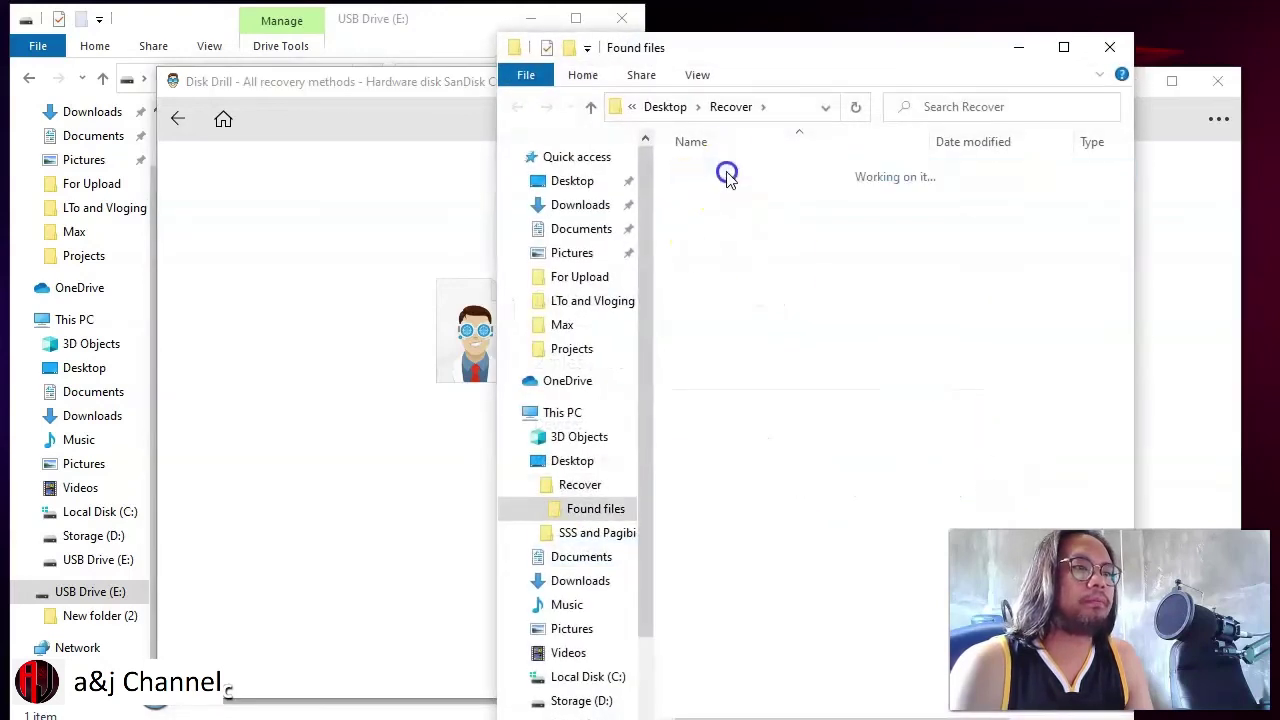
{"action": "double_click", "coordinate": [710, 175]}
{"action": "left_click_drag", "start_coordinate": [975, 362], "coordinate": [757, 300]}
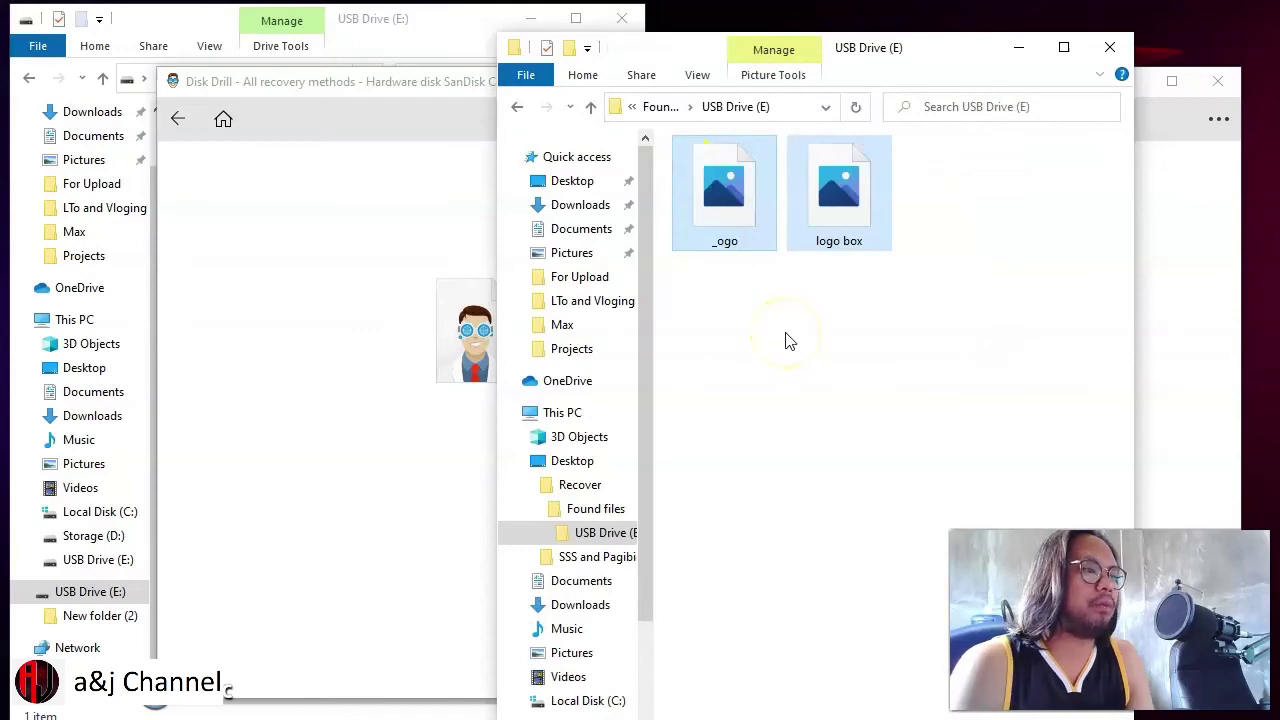
{"action": "left_click", "coordinate": [865, 373]}
{"action": "left_click_drag", "start_coordinate": [936, 47], "coordinate": [785, 33]}
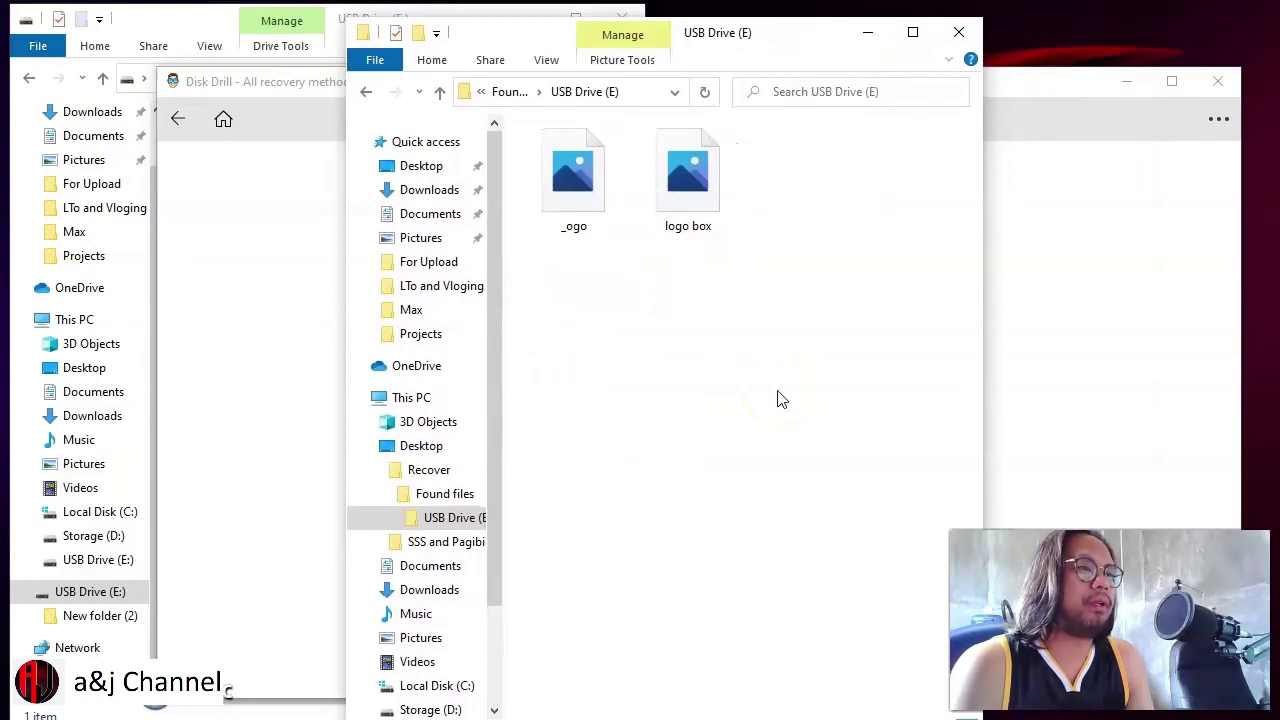
{"action": "left_click_drag", "start_coordinate": [768, 43], "coordinate": [805, 33]}
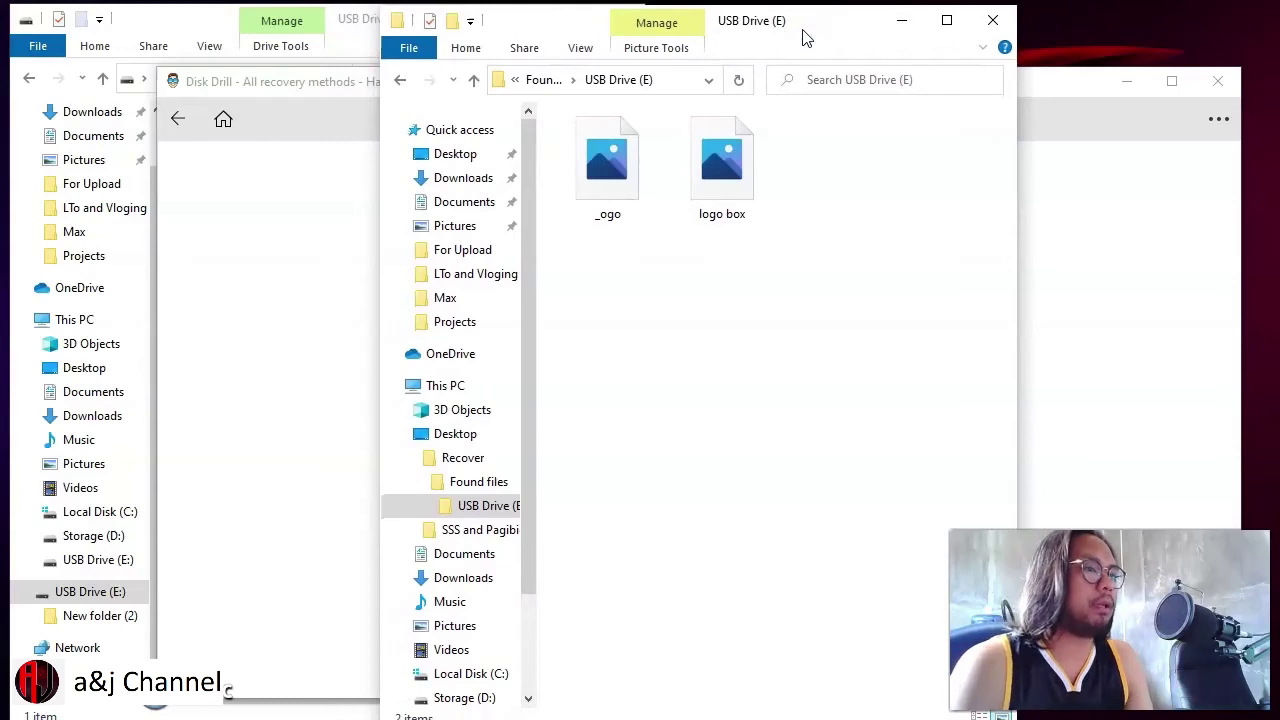
{"action": "left_click", "coordinate": [822, 300]}
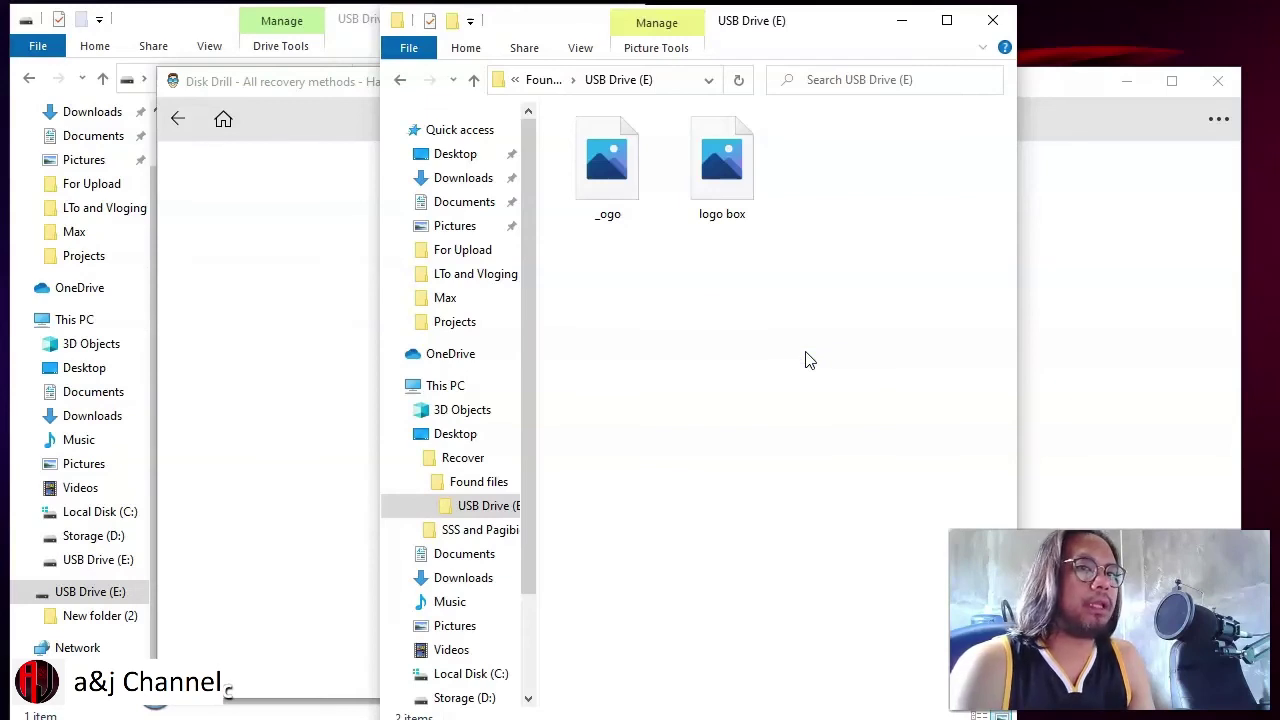
Step: Minimize the old USB drive window, check the Recycle Bin, and select both recovered images
{"action": "left_click_drag", "start_coordinate": [213, 28], "coordinate": [290, 25]}
{"action": "left_click", "coordinate": [607, 18]}
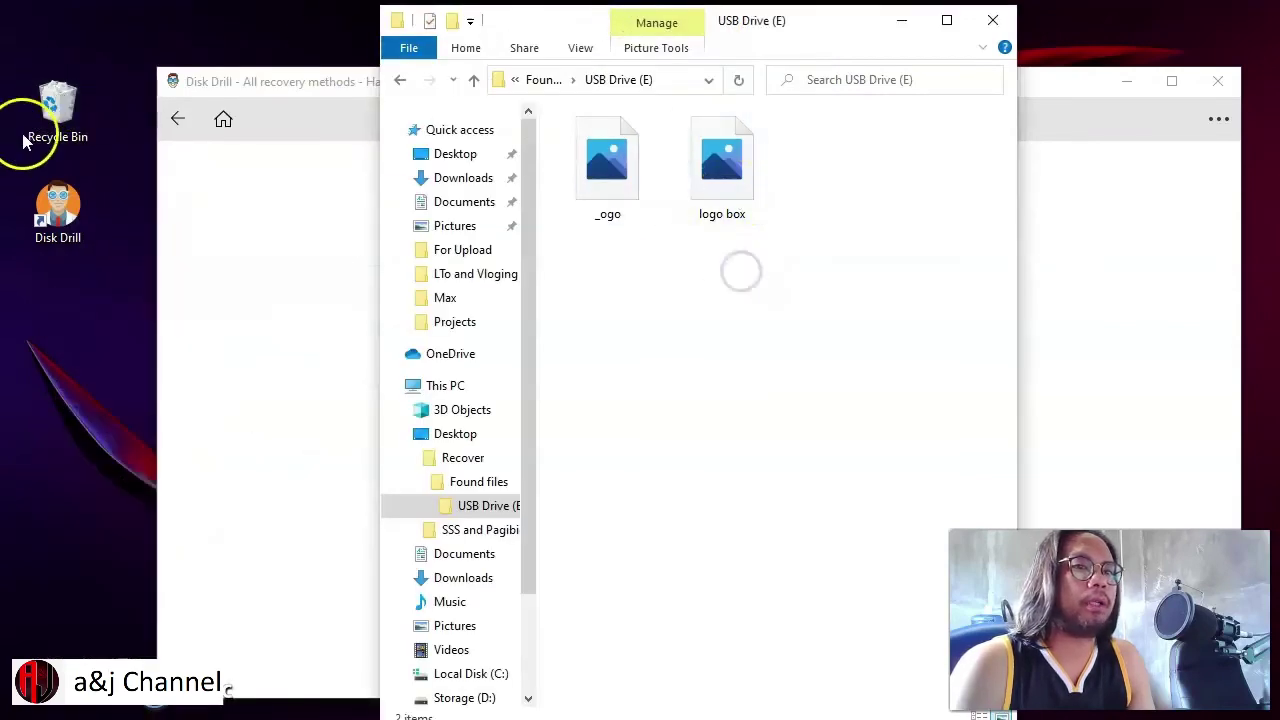
{"action": "double_click", "coordinate": [57, 112]}
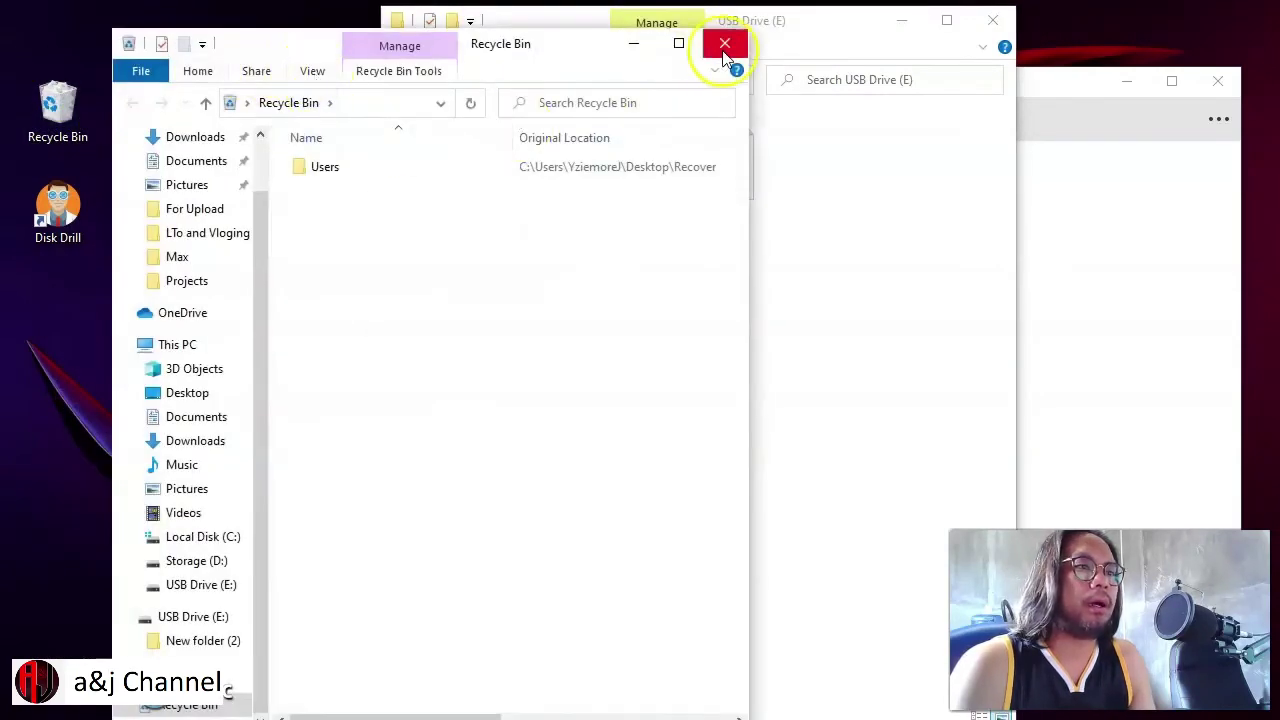
{"action": "left_click", "coordinate": [722, 45]}
{"action": "left_click_drag", "start_coordinate": [842, 274], "coordinate": [745, 256]}
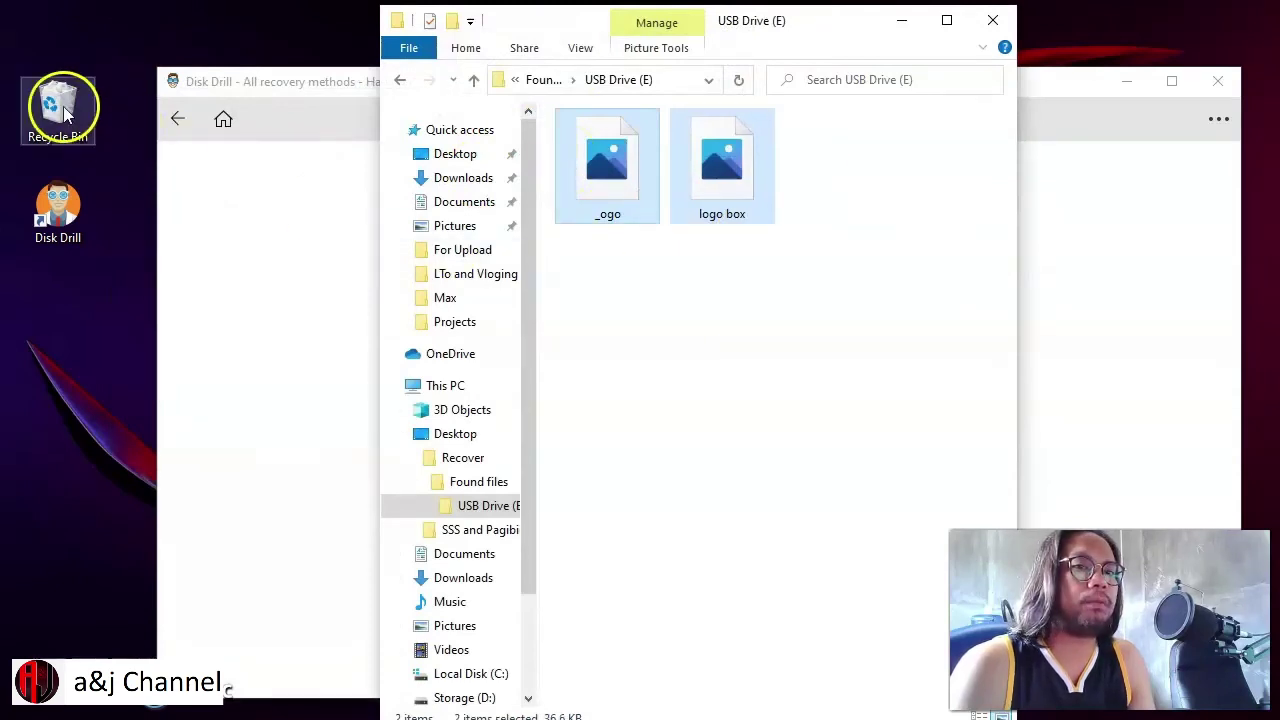
Step: Bring the recovery summary (2 files, 36.6 KB) forward and minimize File Explorer
{"action": "left_click", "coordinate": [277, 86]}
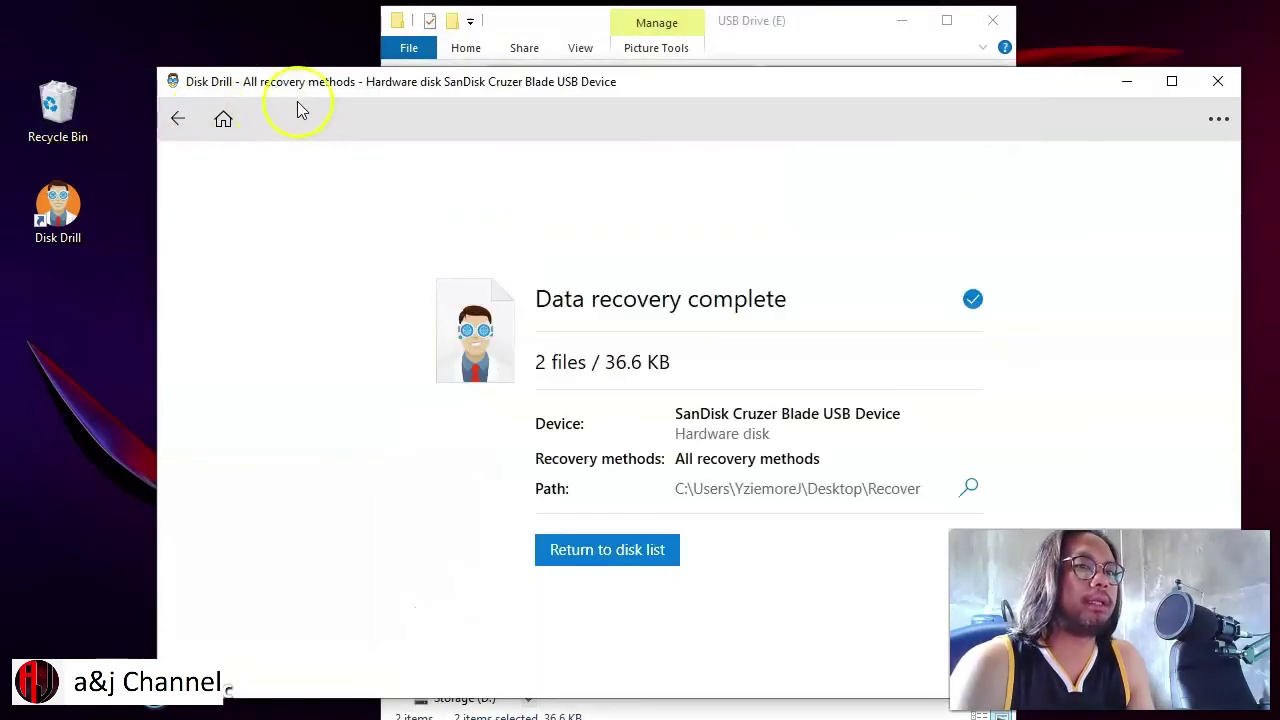
{"action": "left_click_drag", "start_coordinate": [996, 81], "coordinate": [950, 51]}
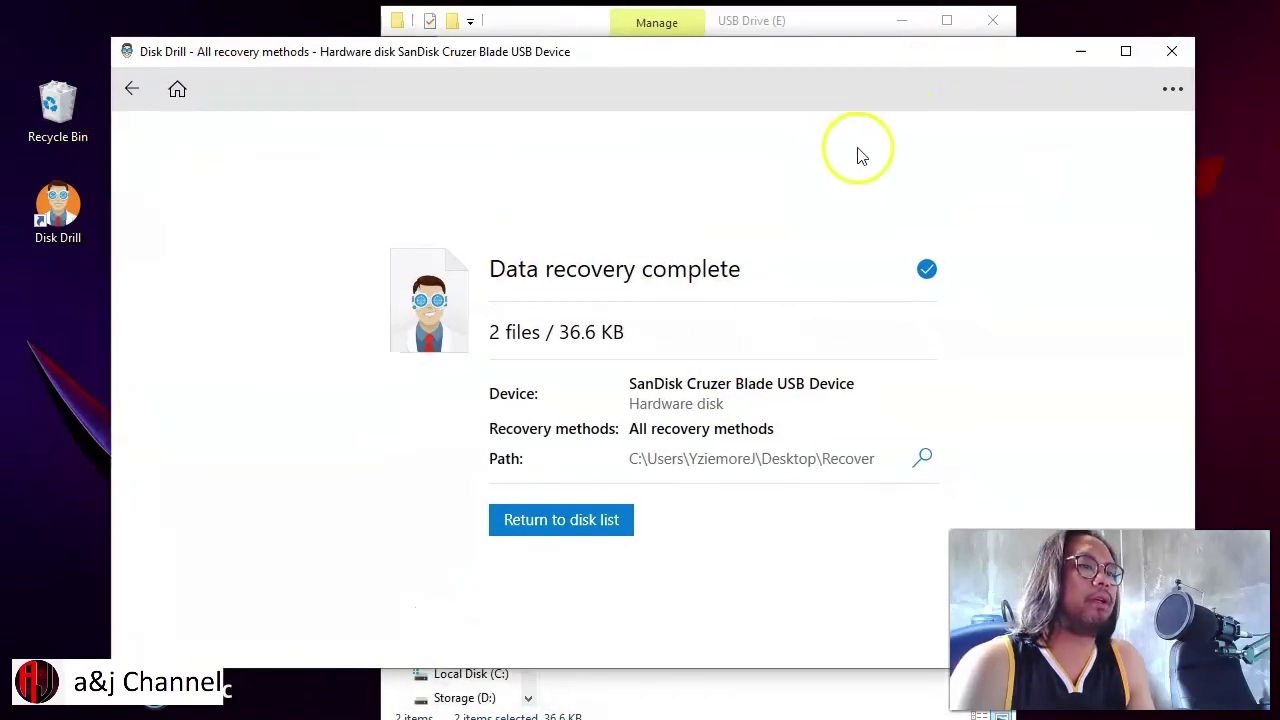
{"action": "left_click", "coordinate": [901, 21]}
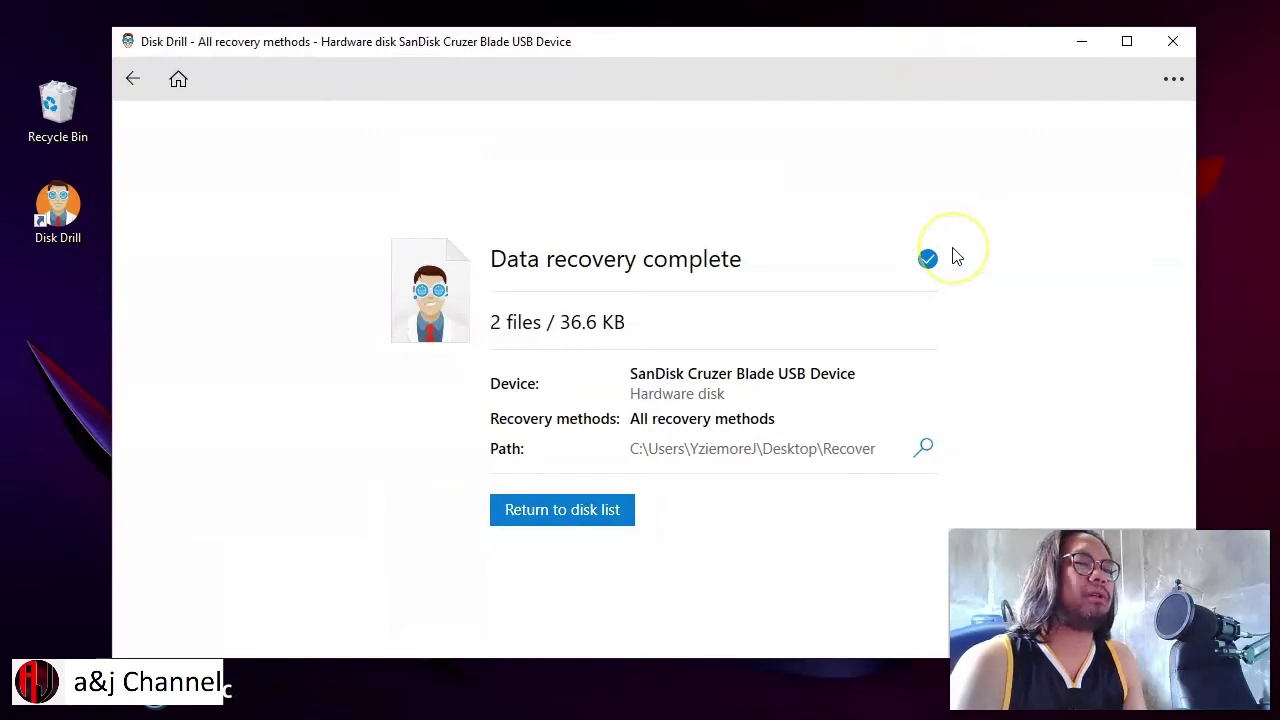